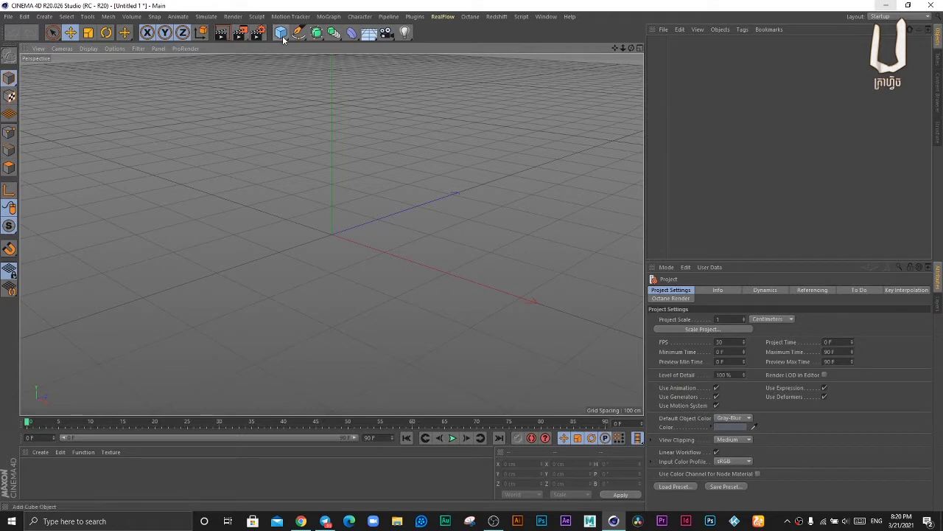
- Insert a default Cube primitive into the empty Cinema 4D scene
{"action": "left_click", "coordinate": [283, 39]}
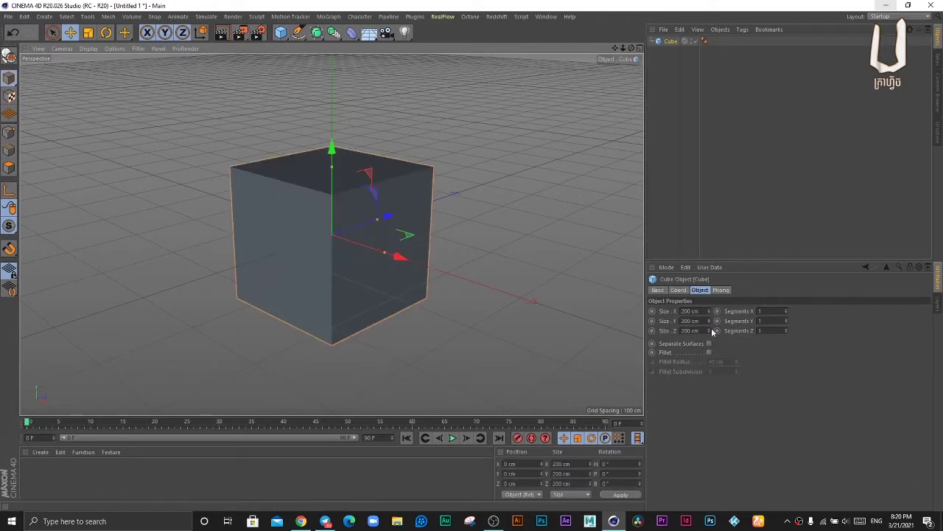
- Set the cube's size to 115 × 90 × 250 cm (X, Y, Z)
{"action": "left_click", "coordinate": [693, 330]}
{"action": "type", "text": "96"}
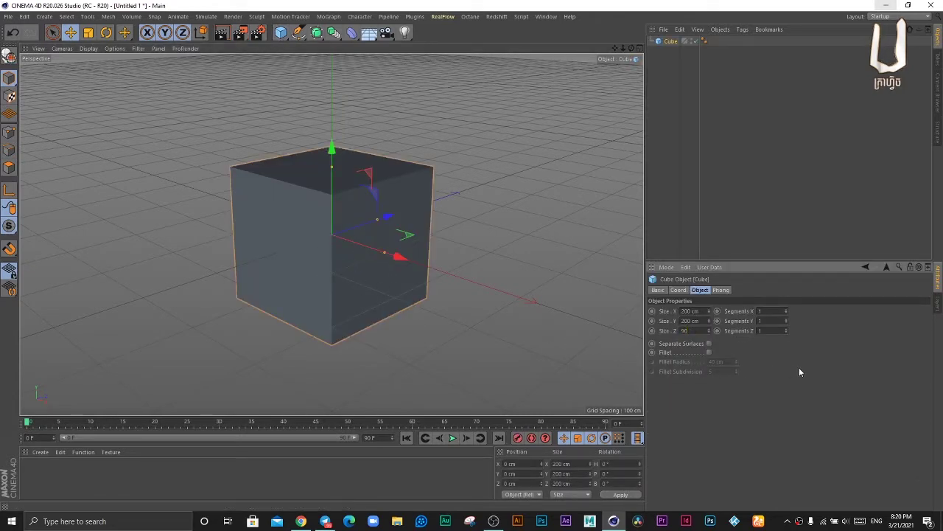
{"action": "key", "text": "Return"}
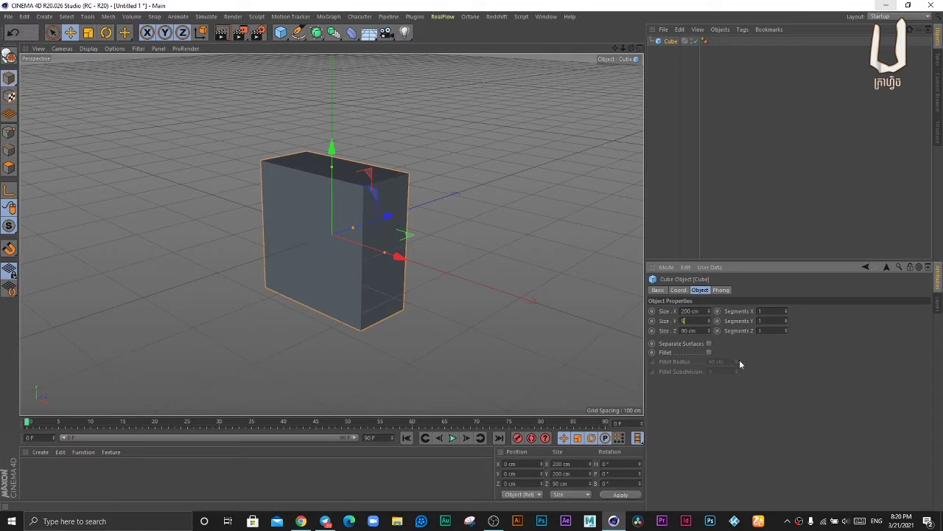
{"action": "key", "text": "Return"}
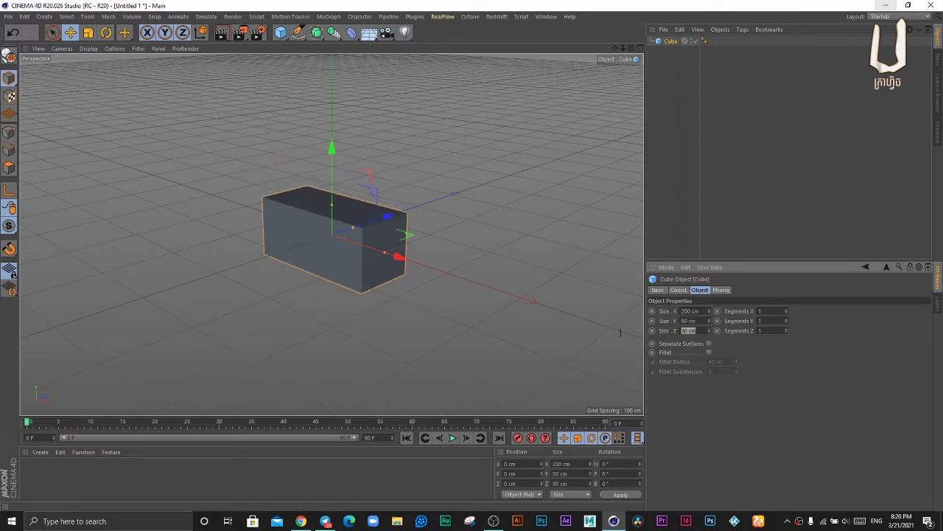
{"action": "key", "text": "Return"}
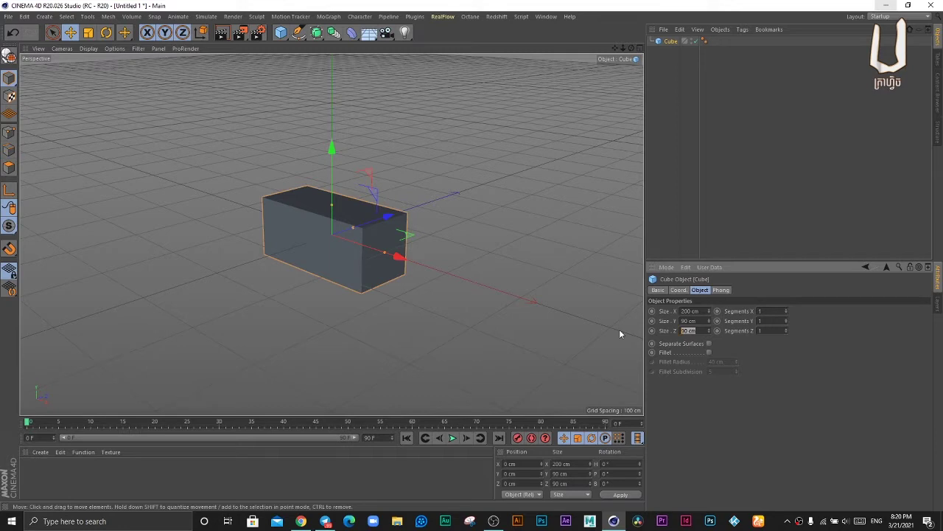
{"action": "type", "text": "3"}
{"action": "key", "text": "Return"}
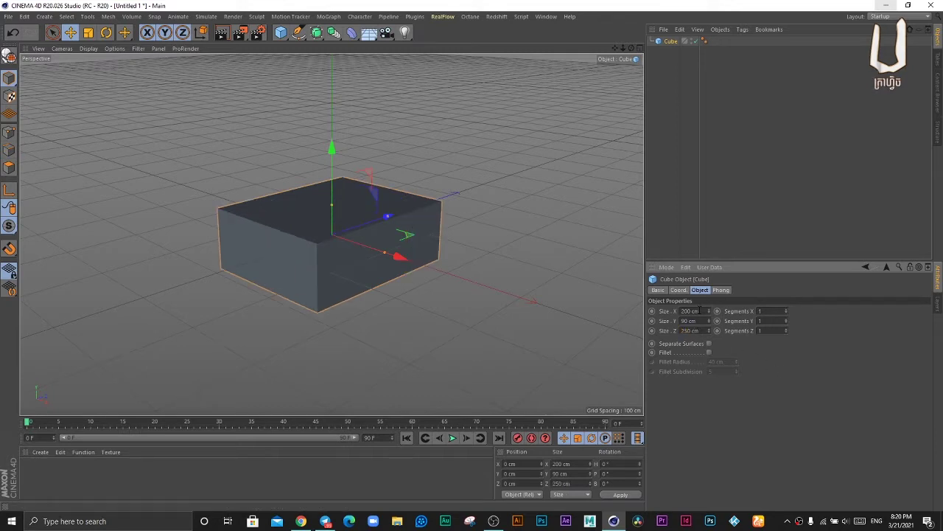
{"action": "type", "text": "115"}
{"action": "key", "text": "Return"}
- Copy and paste the box to create a duplicate, Cube.1
{"action": "mouse_move", "coordinate": [532, 332]}
{"action": "left_mouse_down"}
{"action": "mouse_move", "coordinate": [458, 328]}
{"action": "mouse_move", "coordinate": [373, 271]}
{"action": "mouse_move", "coordinate": [462, 333]}
{"action": "mouse_move", "coordinate": [423, 297]}
{"action": "mouse_move", "coordinate": [427, 284]}
{"action": "mouse_move", "coordinate": [521, 291]}
{"action": "mouse_move", "coordinate": [389, 251]}
{"action": "mouse_move", "coordinate": [389, 273]}
{"action": "mouse_move", "coordinate": [305, 277]}
{"action": "left_mouse_up"}
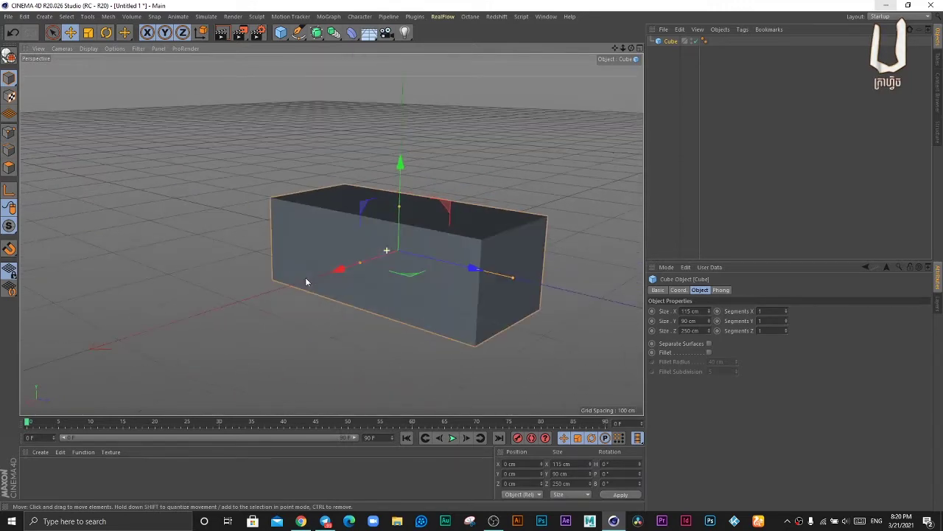
{"action": "left_click", "coordinate": [570, 168]}
{"action": "mouse_move", "coordinate": [570, 168]}
{"action": "left_mouse_down"}
{"action": "mouse_move", "coordinate": [499, 211]}
{"action": "mouse_move", "coordinate": [474, 256]}
{"action": "mouse_move", "coordinate": [497, 247]}
{"action": "mouse_move", "coordinate": [568, 267]}
{"action": "mouse_move", "coordinate": [473, 288]}
{"action": "mouse_move", "coordinate": [401, 246]}
{"action": "mouse_move", "coordinate": [407, 237]}
{"action": "mouse_move", "coordinate": [414, 254]}
{"action": "left_mouse_up"}
{"action": "left_click", "coordinate": [435, 288]}
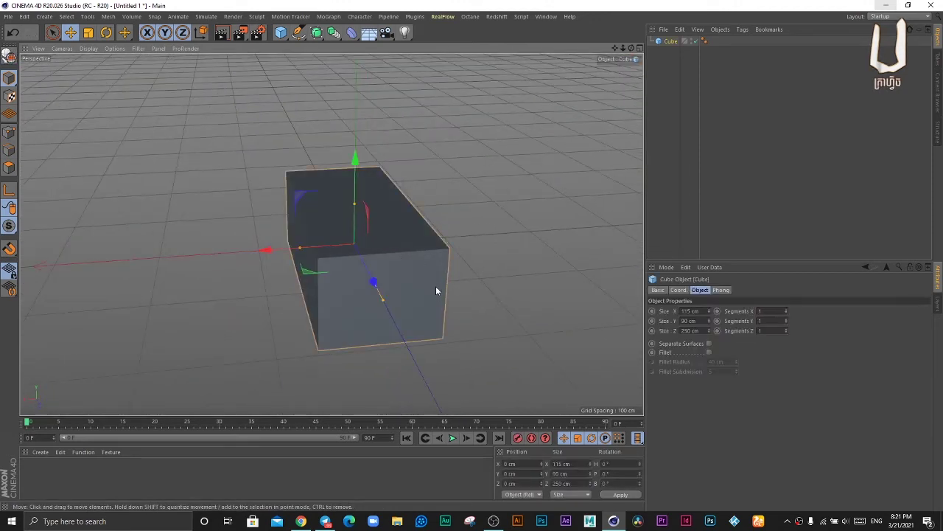
{"action": "key", "text": "ctrl+c"}
{"action": "key", "text": "ctrl+v"}
- Shrink the copy to a 20 cm cube, raise it onto the box and stretch it tall
{"action": "mouse_move", "coordinate": [434, 182]}
{"action": "left_mouse_down"}
{"action": "mouse_move", "coordinate": [507, 164]}
{"action": "mouse_move", "coordinate": [501, 195]}
{"action": "mouse_move", "coordinate": [564, 170]}
{"action": "mouse_move", "coordinate": [426, 236]}
{"action": "left_mouse_up"}
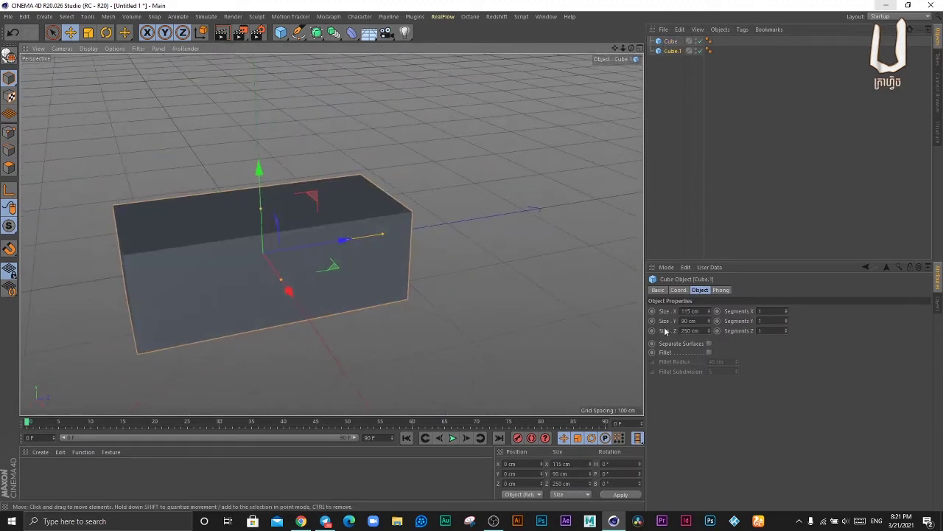
{"action": "double_click", "coordinate": [687, 321]}
{"action": "type", "text": "20"}
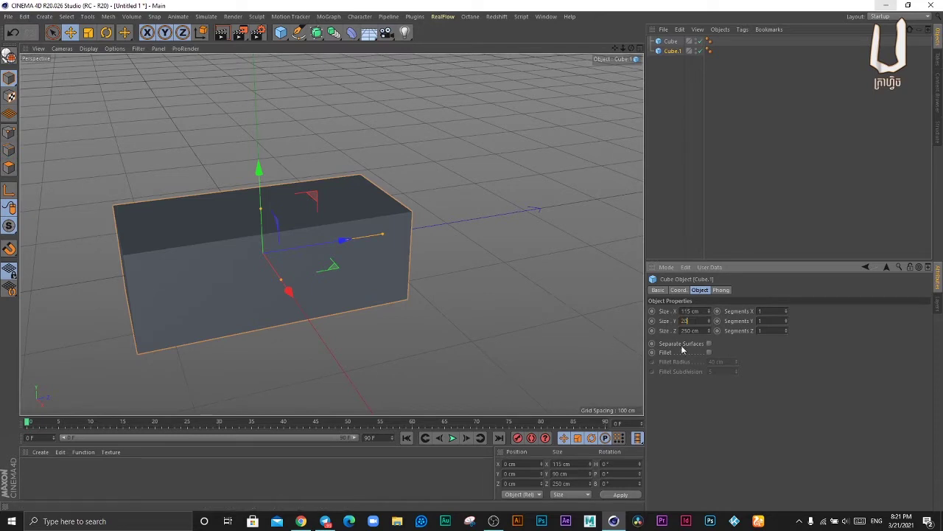
{"action": "key", "text": "Tab"}
{"action": "type", "text": "70"}
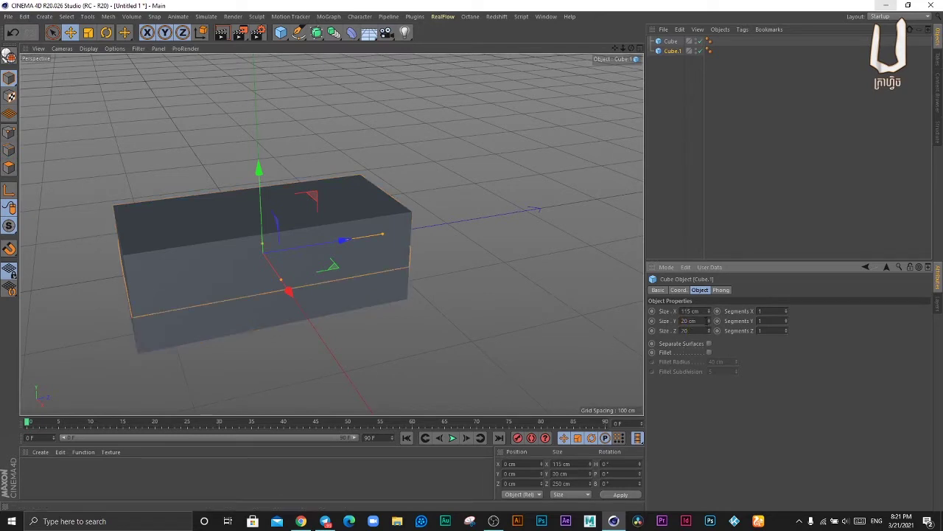
{"action": "key", "text": "Tab"}
{"action": "key", "text": "Return"}
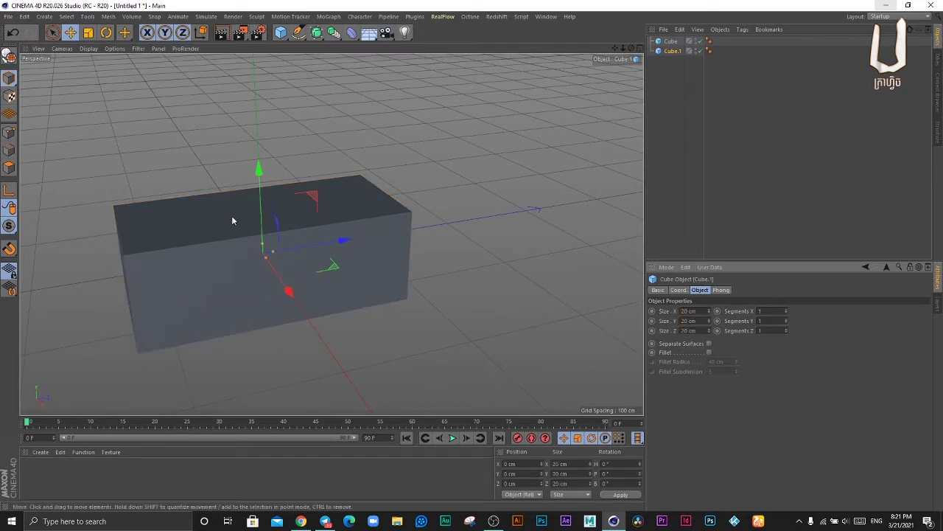
{"action": "left_click_drag", "start_coordinate": [259, 180], "coordinate": [256, 133]}
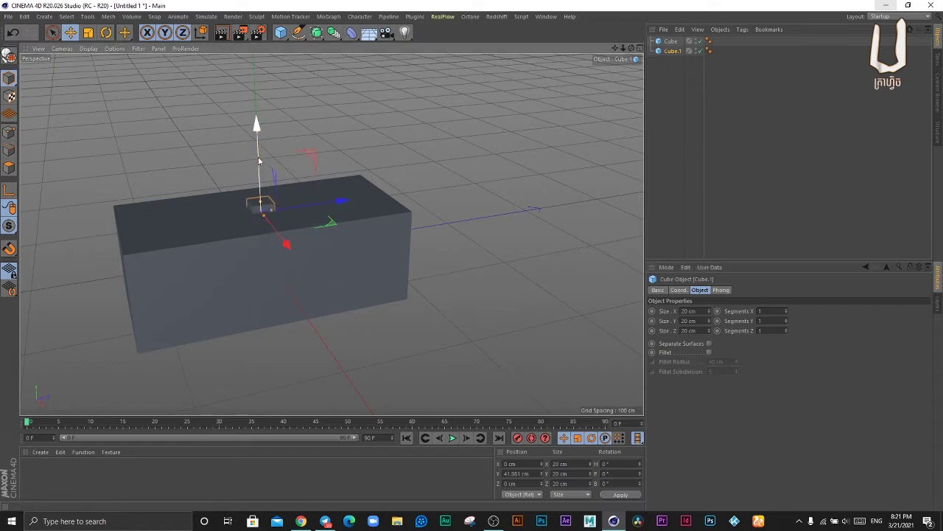
{"action": "left_click_drag", "start_coordinate": [261, 202], "coordinate": [257, 79]}
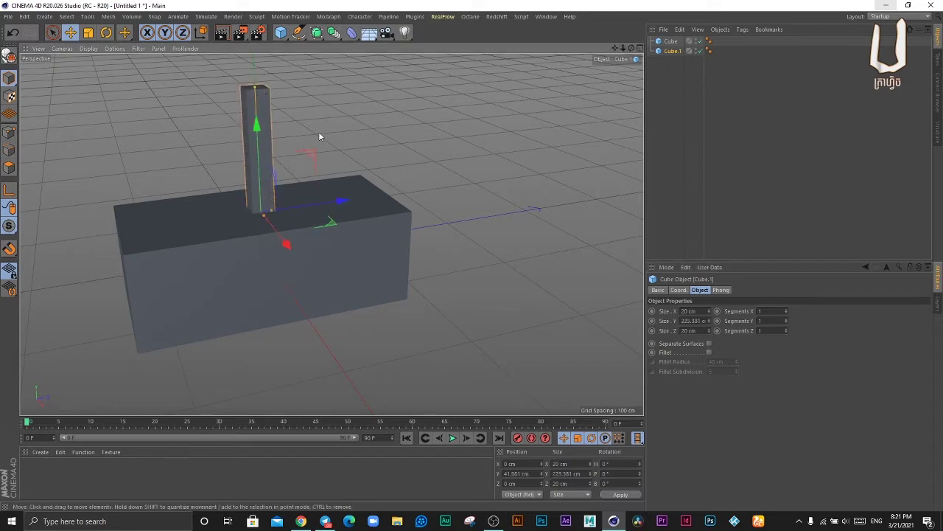
- Make the pillar 10 cm wide and deep and slide it to the box's end
{"action": "left_click_drag", "start_coordinate": [320, 137], "coordinate": [577, 305]}
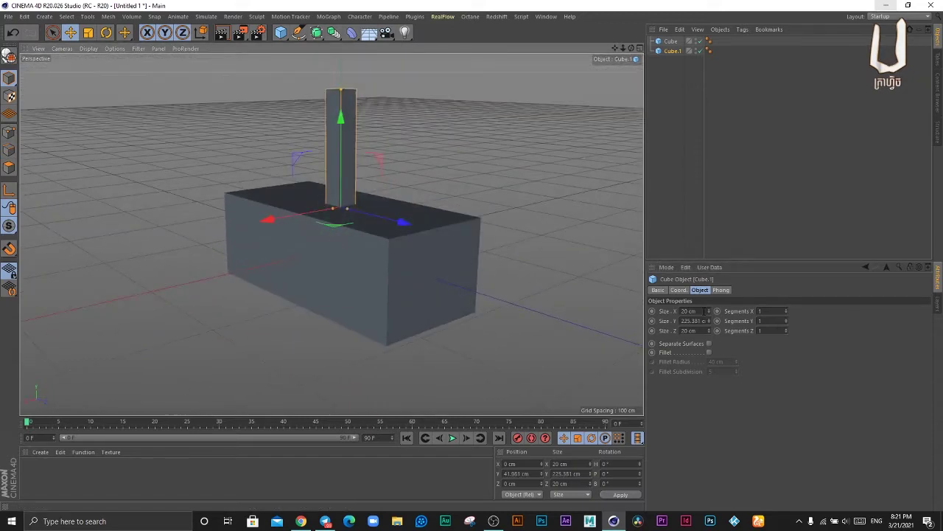
{"action": "type", "text": "10"}
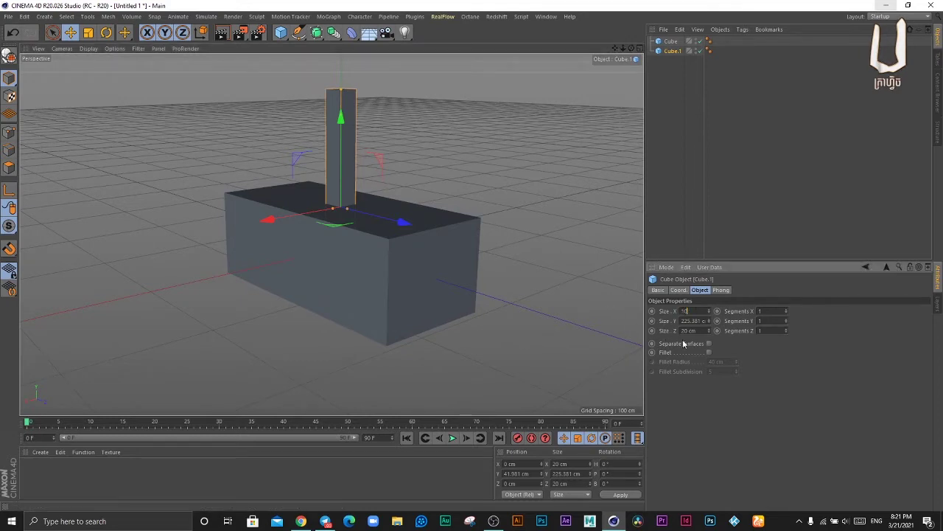
{"action": "key", "text": "Tab"}
{"action": "key", "text": "Tab"}
{"action": "type", "text": "10"}
{"action": "key", "text": "Return"}
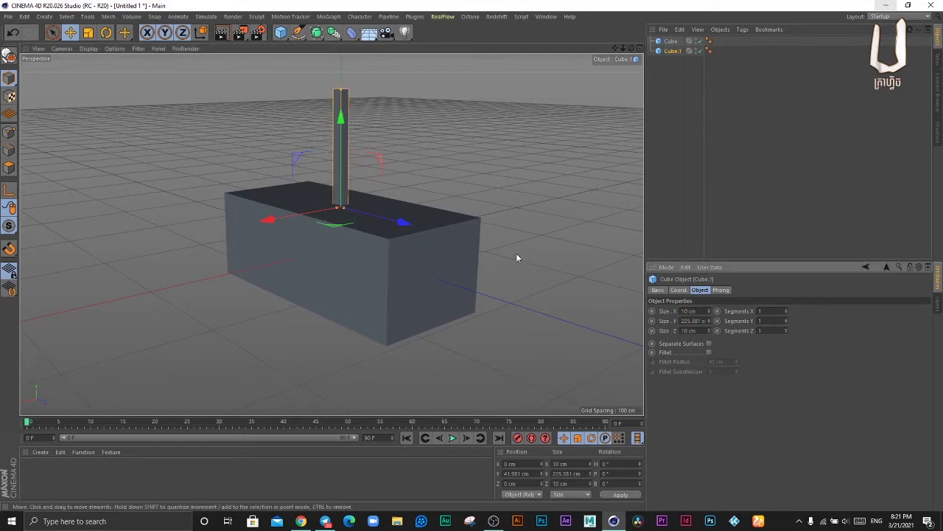
{"action": "left_click_drag", "start_coordinate": [516, 255], "coordinate": [443, 255]}
{"action": "left_click_drag", "start_coordinate": [352, 219], "coordinate": [474, 238]}
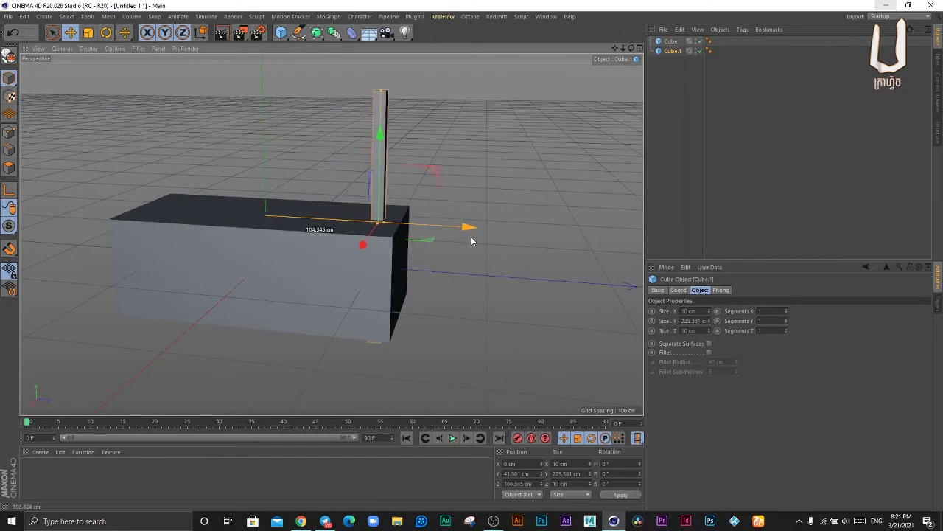
{"action": "mouse_move", "coordinate": [522, 279]}
{"action": "left_mouse_down"}
{"action": "mouse_move", "coordinate": [549, 317]}
{"action": "mouse_move", "coordinate": [467, 292]}
{"action": "left_mouse_up"}
{"action": "left_click", "coordinate": [549, 317]}
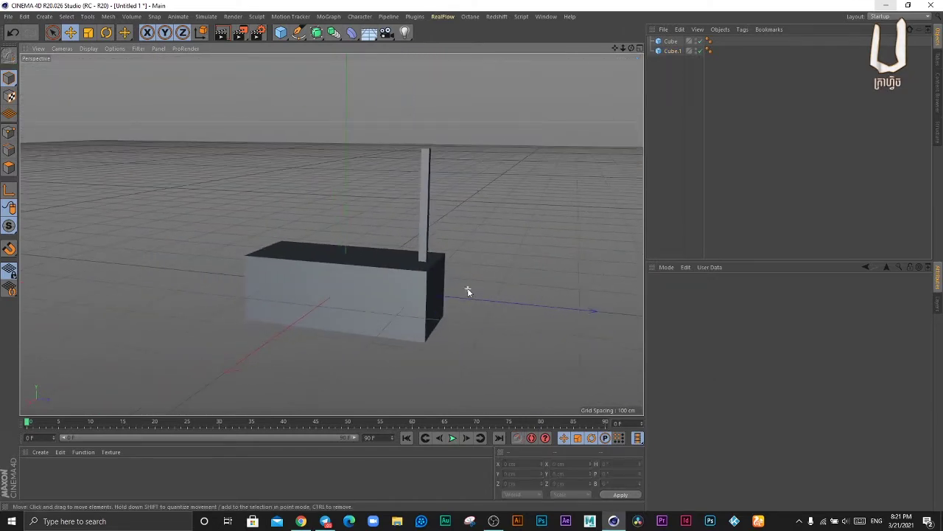
- Thin the pole to 5 cm and shift it onto the box's corner
{"action": "left_click", "coordinate": [425, 213]}
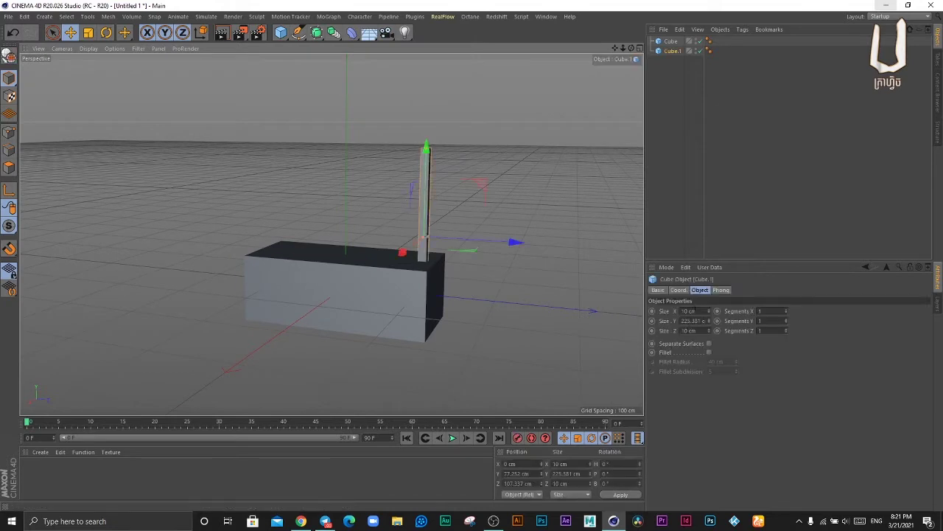
{"action": "left_click", "coordinate": [687, 310]}
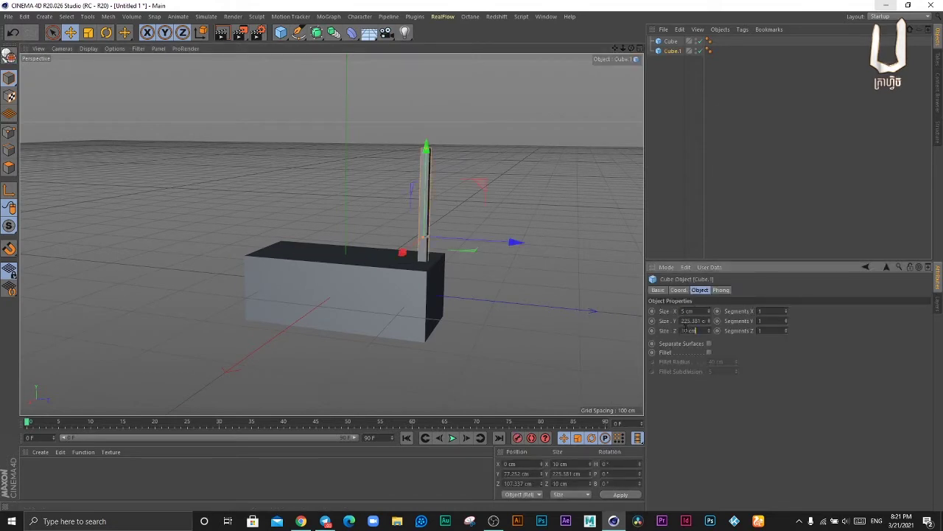
{"action": "type", "text": "5"}
{"action": "key", "text": "Return"}
{"action": "left_click", "coordinate": [531, 311]}
{"action": "scroll", "coordinate": [444, 261], "scroll_direction": "up", "scroll_amount": 5}
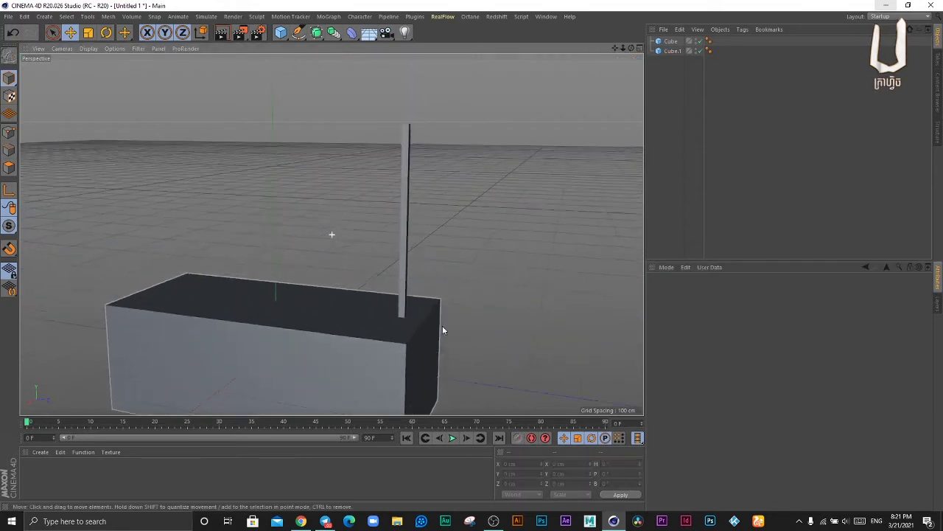
{"action": "mouse_move", "coordinate": [442, 326]}
{"action": "left_mouse_down"}
{"action": "mouse_move", "coordinate": [477, 261]}
{"action": "mouse_move", "coordinate": [445, 316]}
{"action": "mouse_move", "coordinate": [512, 392]}
{"action": "left_mouse_up"}
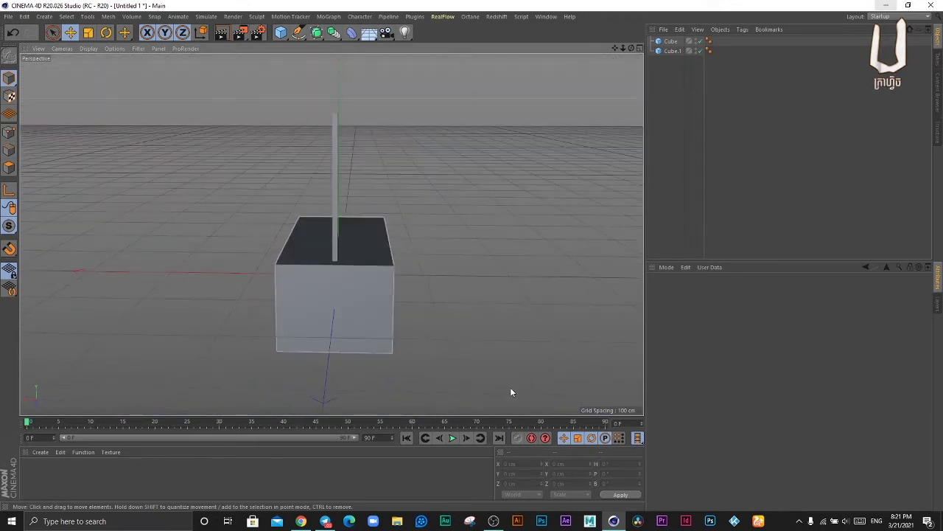
{"action": "left_click", "coordinate": [346, 249]}
{"action": "left_click_drag", "start_coordinate": [251, 228], "coordinate": [343, 237]}
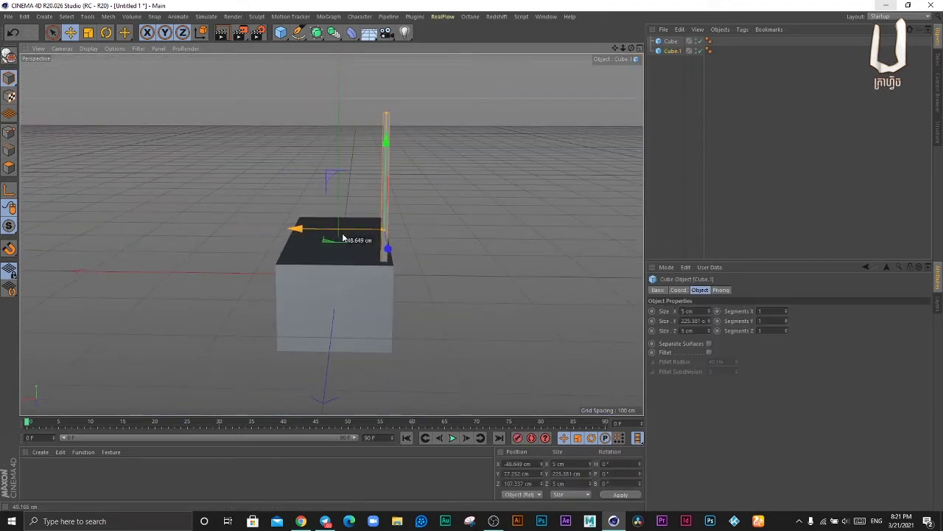
{"action": "left_click", "coordinate": [525, 265]}
{"action": "mouse_move", "coordinate": [525, 266]}
{"action": "left_mouse_down"}
{"action": "mouse_move", "coordinate": [383, 275]}
{"action": "mouse_move", "coordinate": [609, 297]}
{"action": "left_mouse_up"}
{"action": "scroll", "coordinate": [456, 321], "scroll_direction": "up", "scroll_amount": 2}
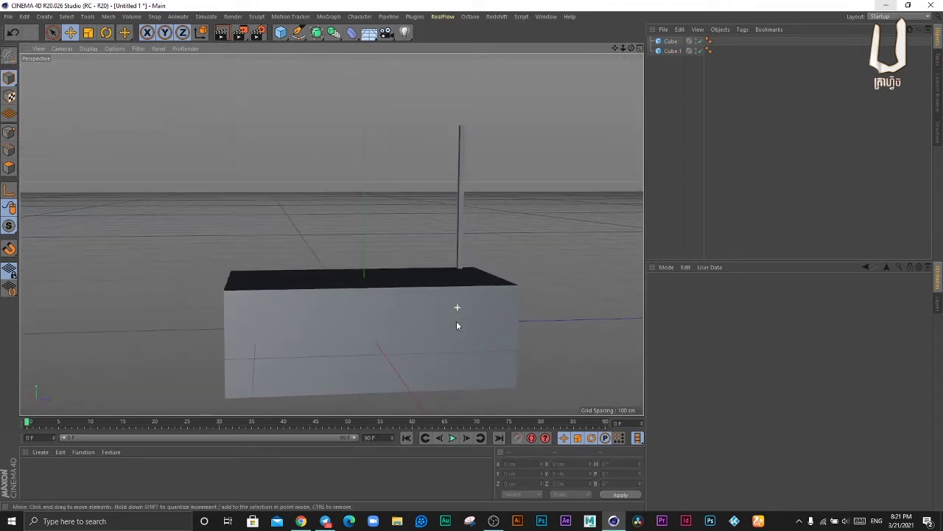
{"action": "scroll", "coordinate": [455, 316], "scroll_direction": "up", "scroll_amount": 2}
{"action": "scroll", "coordinate": [466, 276], "scroll_direction": "down", "scroll_amount": 2}
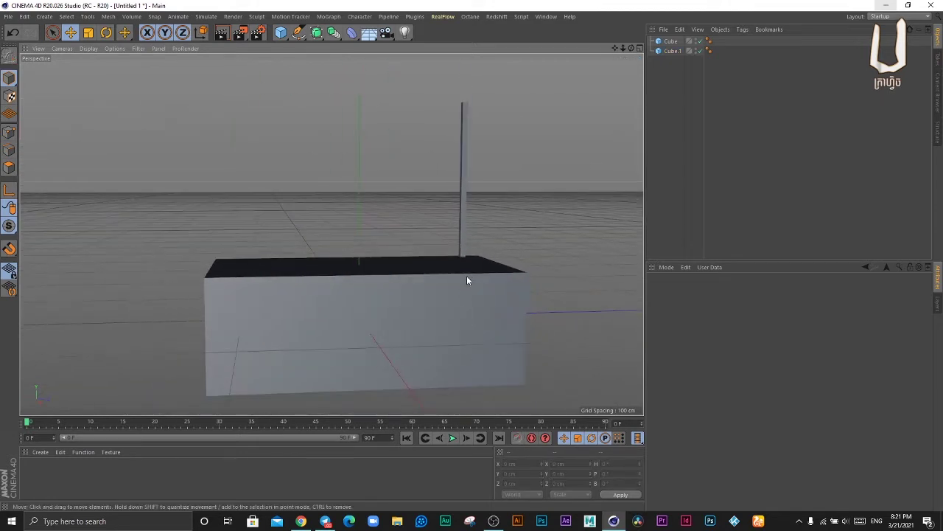
{"action": "mouse_move", "coordinate": [466, 276]}
{"action": "left_mouse_down"}
{"action": "mouse_move", "coordinate": [454, 305]}
{"action": "mouse_move", "coordinate": [444, 277]}
{"action": "mouse_move", "coordinate": [442, 295]}
{"action": "left_mouse_up"}
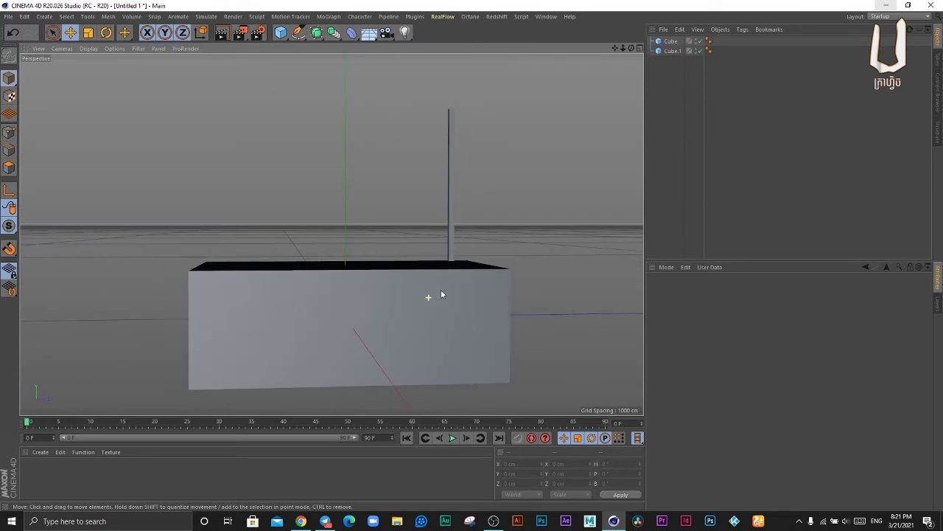
- Copy the pole as Cube.2 and move it to the box's left end
{"action": "left_click", "coordinate": [667, 42]}
{"action": "left_click_drag", "start_coordinate": [667, 49], "coordinate": [667, 46]}
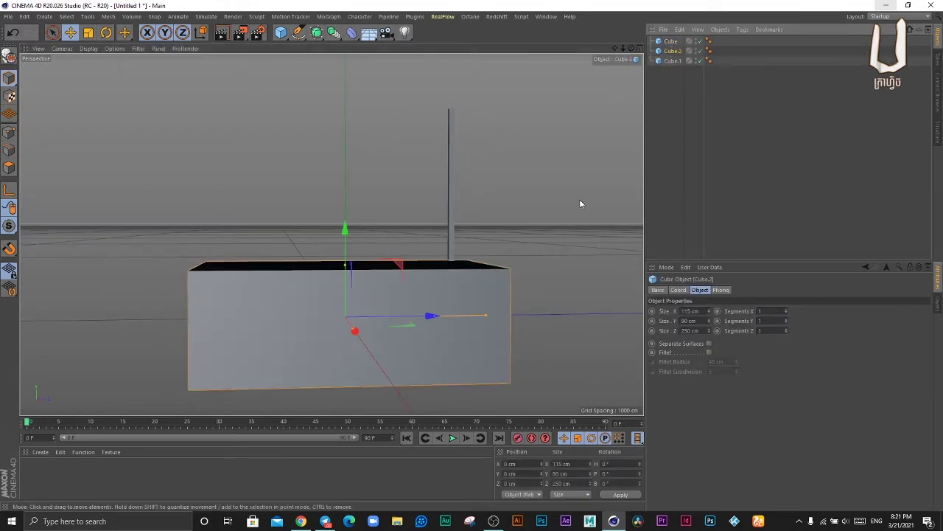
{"action": "key", "text": "ctrl+z"}
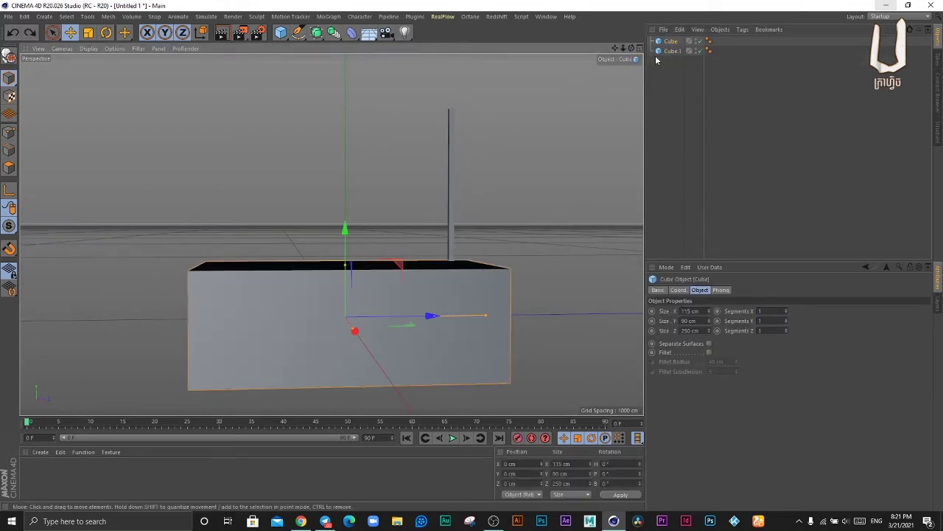
{"action": "left_click_drag", "start_coordinate": [672, 51], "coordinate": [667, 60]}
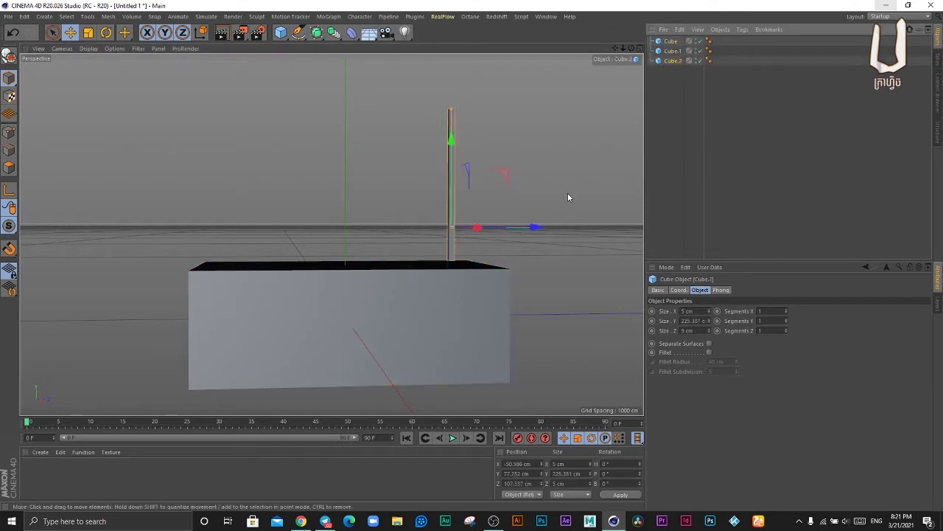
{"action": "left_click_drag", "start_coordinate": [544, 227], "coordinate": [306, 230]}
{"action": "left_click", "coordinate": [545, 186]}
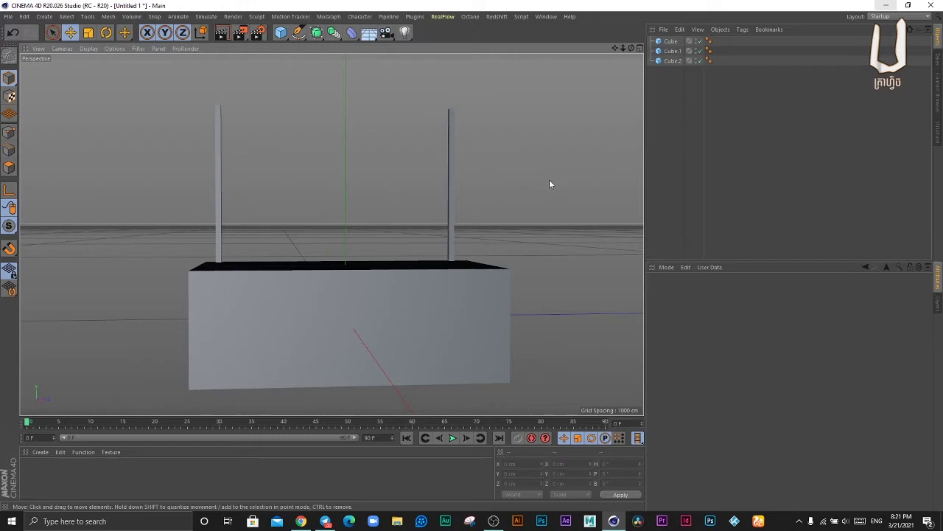
{"action": "mouse_move", "coordinate": [549, 184]}
{"action": "left_mouse_down"}
{"action": "mouse_move", "coordinate": [457, 206]}
{"action": "mouse_move", "coordinate": [447, 151]}
{"action": "mouse_move", "coordinate": [440, 179]}
{"action": "mouse_move", "coordinate": [415, 194]}
{"action": "mouse_move", "coordinate": [482, 181]}
{"action": "mouse_move", "coordinate": [453, 157]}
{"action": "mouse_move", "coordinate": [457, 181]}
{"action": "mouse_move", "coordinate": [474, 160]}
{"action": "mouse_move", "coordinate": [449, 202]}
{"action": "mouse_move", "coordinate": [486, 197]}
{"action": "left_mouse_up"}
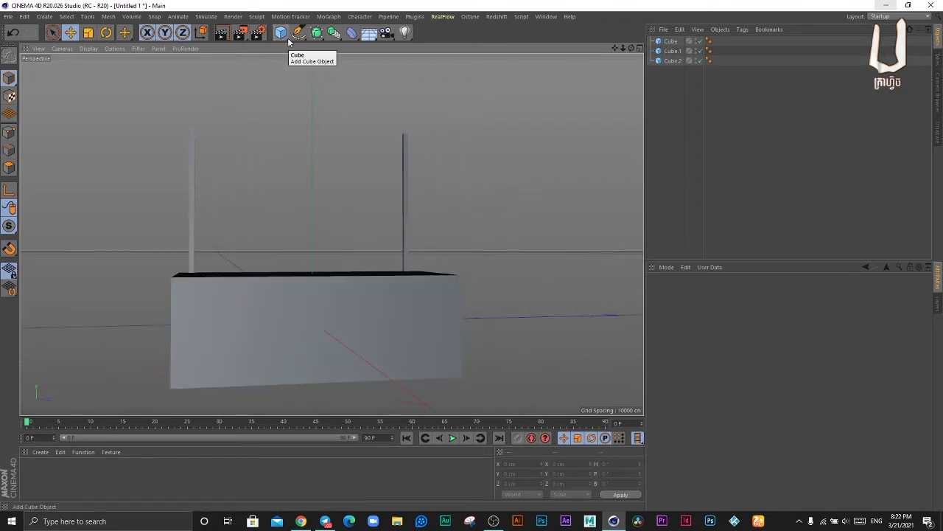
- Copy the base box, raise it and scale it into a thin board over both posts
{"action": "left_click", "coordinate": [334, 299]}
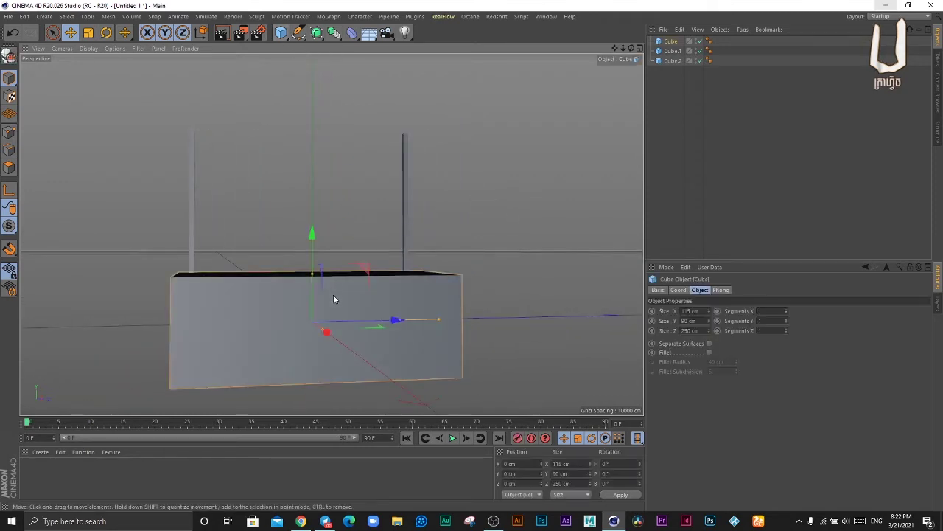
{"action": "left_click", "coordinate": [674, 41]}
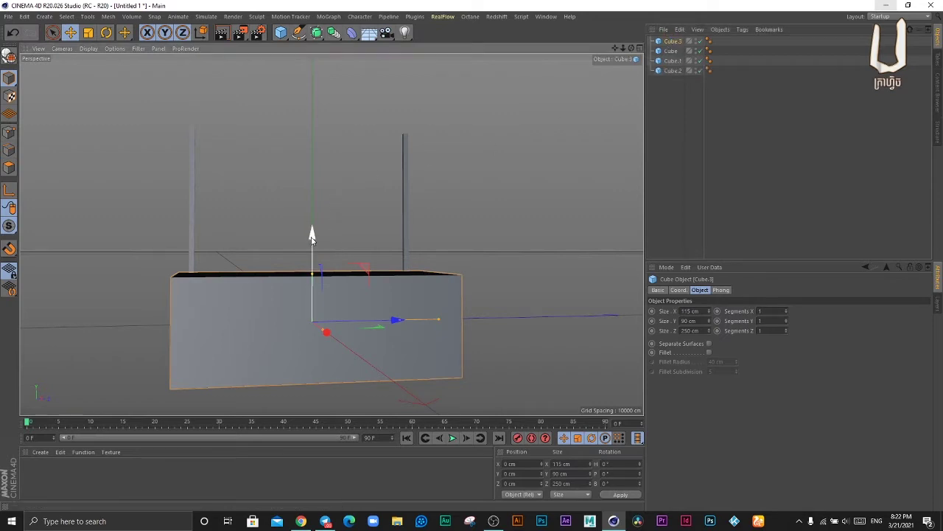
{"action": "left_click_drag", "start_coordinate": [312, 231], "coordinate": [314, 97]}
{"action": "left_click_drag", "start_coordinate": [567, 180], "coordinate": [440, 203]}
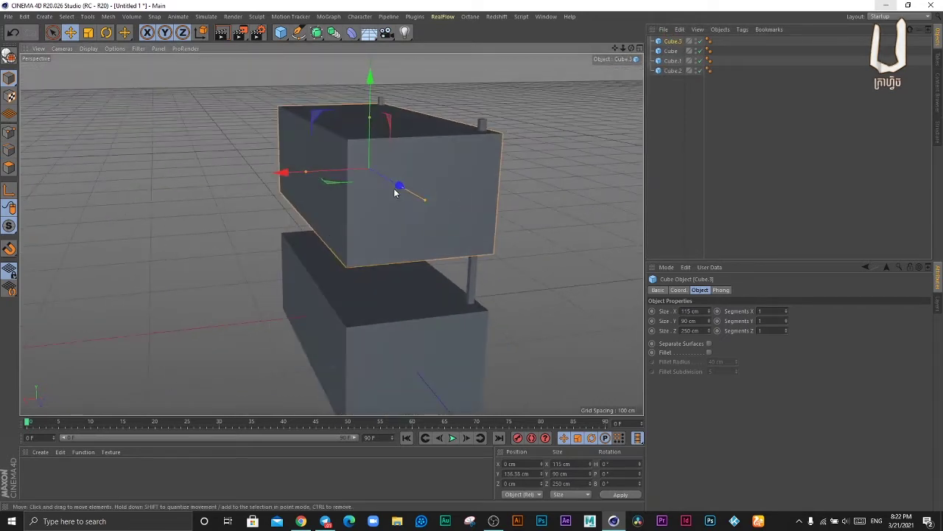
{"action": "left_click_drag", "start_coordinate": [310, 174], "coordinate": [356, 171]}
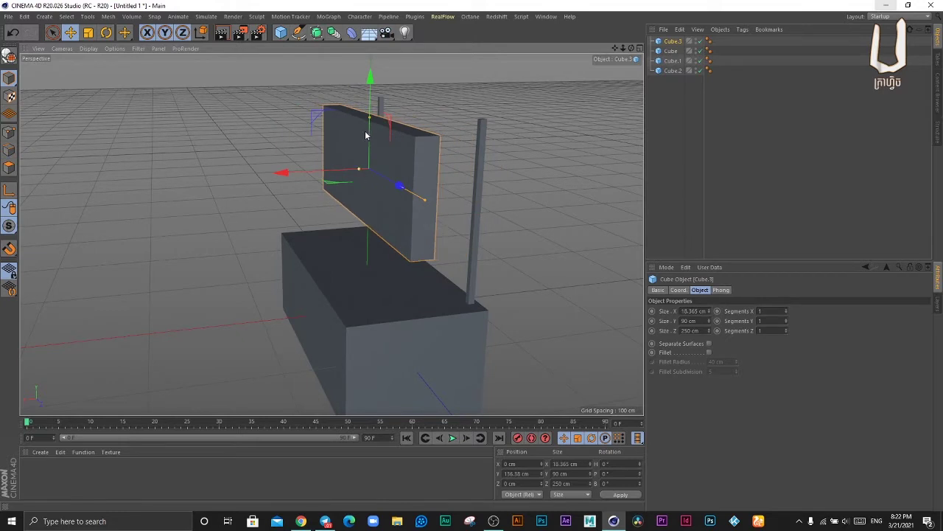
{"action": "mouse_move", "coordinate": [370, 118]}
{"action": "left_mouse_down"}
{"action": "mouse_move", "coordinate": [371, 137]}
{"action": "mouse_move", "coordinate": [377, 90]}
{"action": "left_mouse_up"}
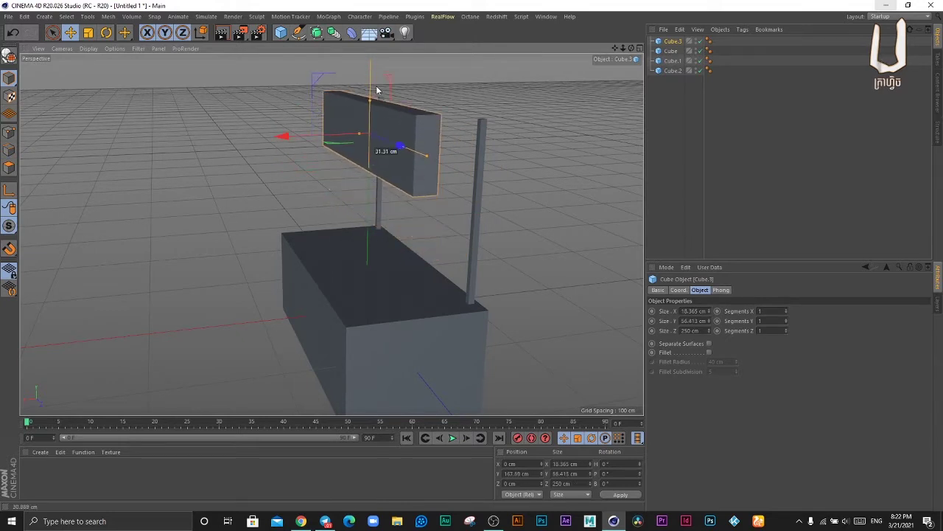
{"action": "left_click_drag", "start_coordinate": [333, 137], "coordinate": [421, 139]}
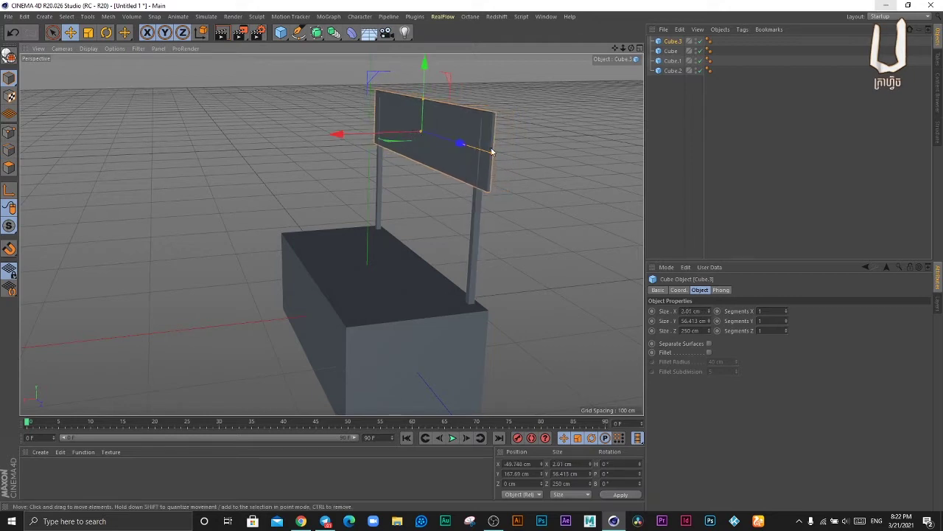
{"action": "mouse_move", "coordinate": [487, 154]}
{"action": "left_mouse_down"}
{"action": "mouse_move", "coordinate": [421, 181]}
{"action": "mouse_move", "coordinate": [538, 182]}
{"action": "left_mouse_up"}
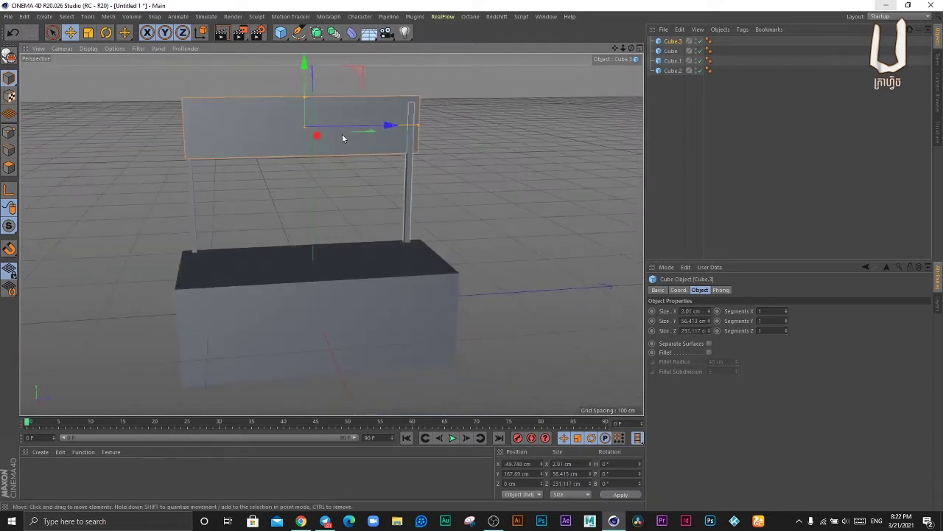
- Check the board from the front and switch to the four-view layout
{"action": "mouse_move", "coordinate": [366, 109]}
{"action": "left_mouse_down"}
{"action": "mouse_move", "coordinate": [405, 168]}
{"action": "mouse_move", "coordinate": [380, 135]}
{"action": "left_mouse_up"}
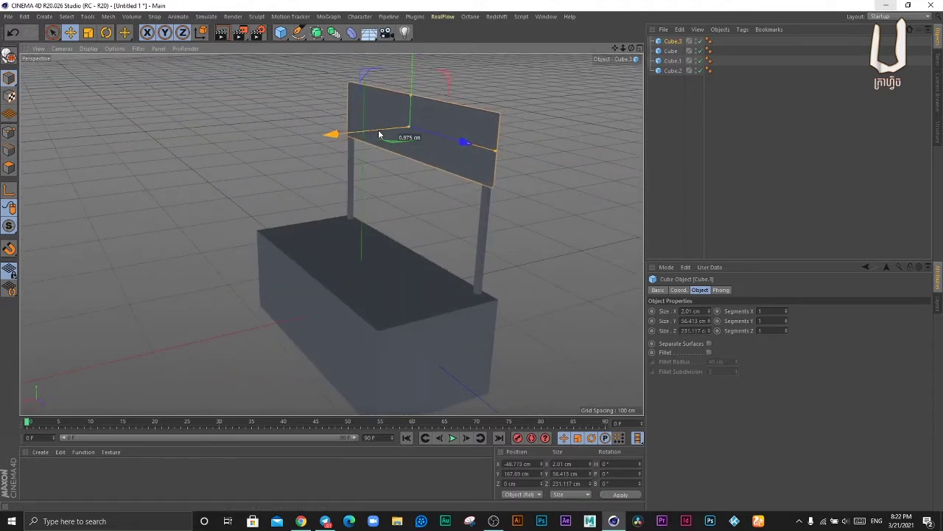
{"action": "left_click", "coordinate": [543, 145]}
{"action": "mouse_move", "coordinate": [543, 145]}
{"action": "left_mouse_down"}
{"action": "mouse_move", "coordinate": [524, 192]}
{"action": "mouse_move", "coordinate": [526, 179]}
{"action": "mouse_move", "coordinate": [436, 203]}
{"action": "mouse_move", "coordinate": [496, 180]}
{"action": "mouse_move", "coordinate": [464, 233]}
{"action": "mouse_move", "coordinate": [529, 233]}
{"action": "left_mouse_up"}
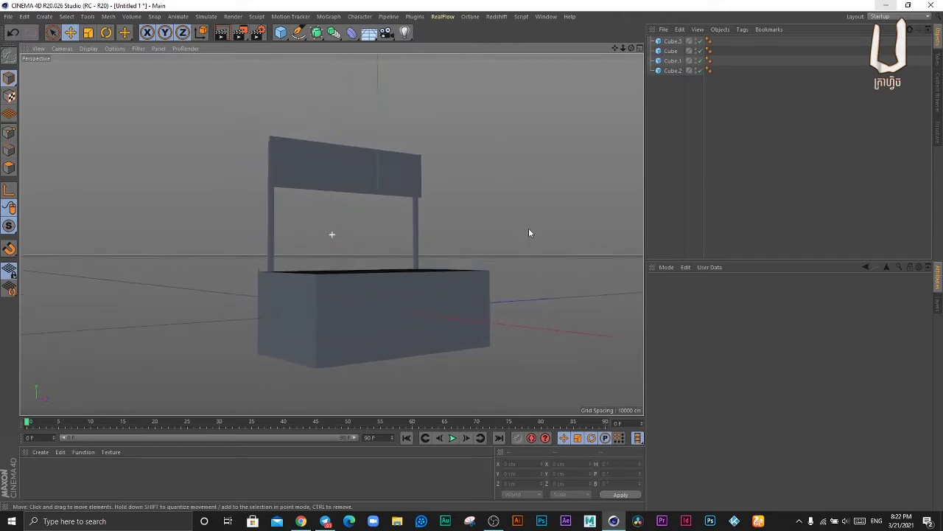
{"action": "middle_click", "coordinate": [377, 163]}
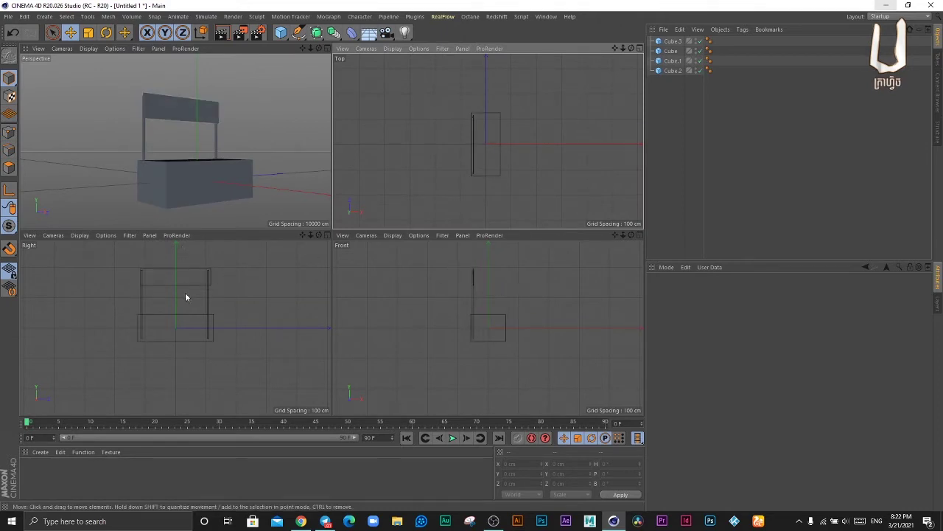
- Nudge the sign board along X onto the posts and return to a single Perspective view
{"action": "left_click", "coordinate": [196, 99]}
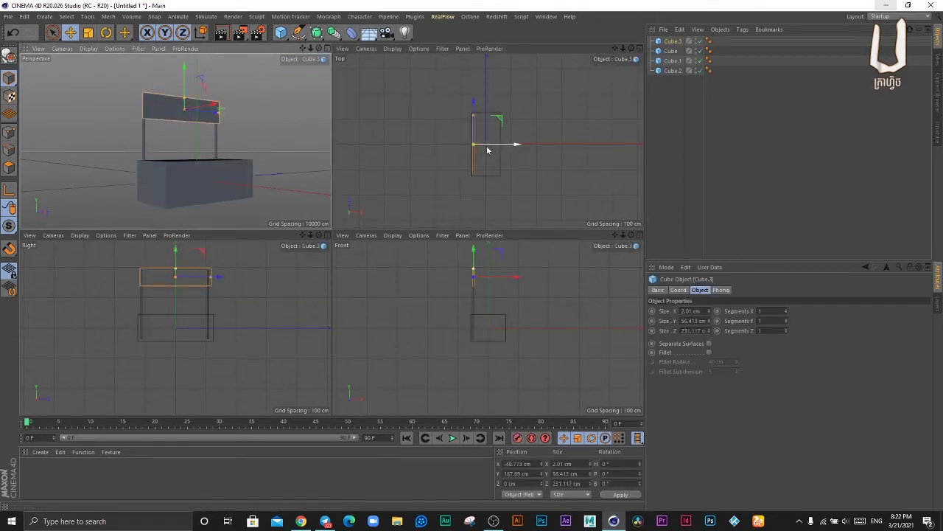
{"action": "left_click_drag", "start_coordinate": [507, 146], "coordinate": [505, 146]}
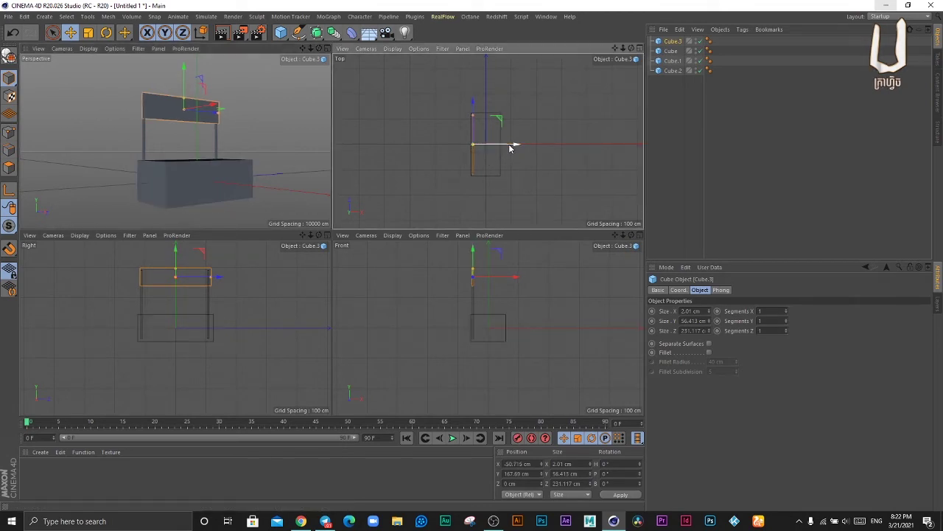
{"action": "middle_click", "coordinate": [255, 131]}
{"action": "mouse_move", "coordinate": [255, 131]}
{"action": "left_mouse_down"}
{"action": "mouse_move", "coordinate": [495, 257]}
{"action": "mouse_move", "coordinate": [512, 226]}
{"action": "mouse_move", "coordinate": [536, 246]}
{"action": "mouse_move", "coordinate": [383, 171]}
{"action": "left_mouse_up"}
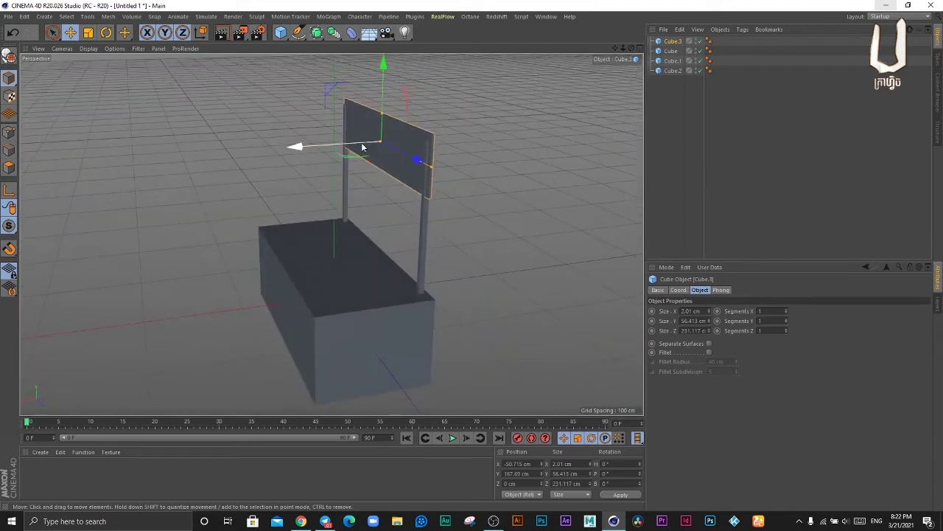
{"action": "left_click", "coordinate": [511, 194]}
{"action": "mouse_move", "coordinate": [511, 191]}
{"action": "left_mouse_down"}
{"action": "mouse_move", "coordinate": [594, 184]}
{"action": "mouse_move", "coordinate": [476, 179]}
{"action": "left_mouse_up"}
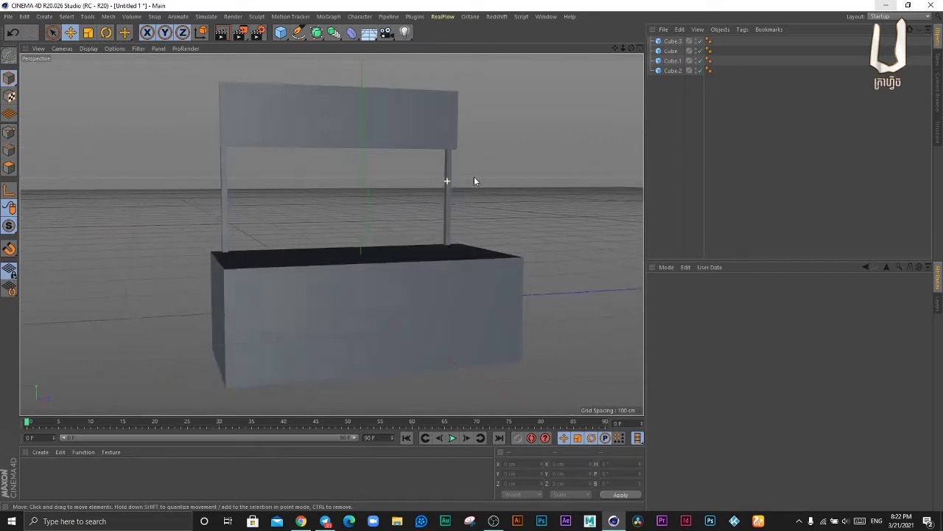
{"action": "left_click", "coordinate": [391, 120]}
{"action": "left_click_drag", "start_coordinate": [413, 118], "coordinate": [424, 123]}
{"action": "left_click", "coordinate": [560, 213]}
{"action": "mouse_move", "coordinate": [561, 212]}
{"action": "left_mouse_down"}
{"action": "mouse_move", "coordinate": [393, 216]}
{"action": "mouse_move", "coordinate": [480, 204]}
{"action": "mouse_move", "coordinate": [366, 243]}
{"action": "mouse_move", "coordinate": [402, 269]}
{"action": "mouse_move", "coordinate": [416, 266]}
{"action": "mouse_move", "coordinate": [316, 226]}
{"action": "mouse_move", "coordinate": [314, 175]}
{"action": "mouse_move", "coordinate": [322, 194]}
{"action": "mouse_move", "coordinate": [347, 198]}
{"action": "mouse_move", "coordinate": [393, 231]}
{"action": "mouse_move", "coordinate": [384, 219]}
{"action": "left_mouse_up"}
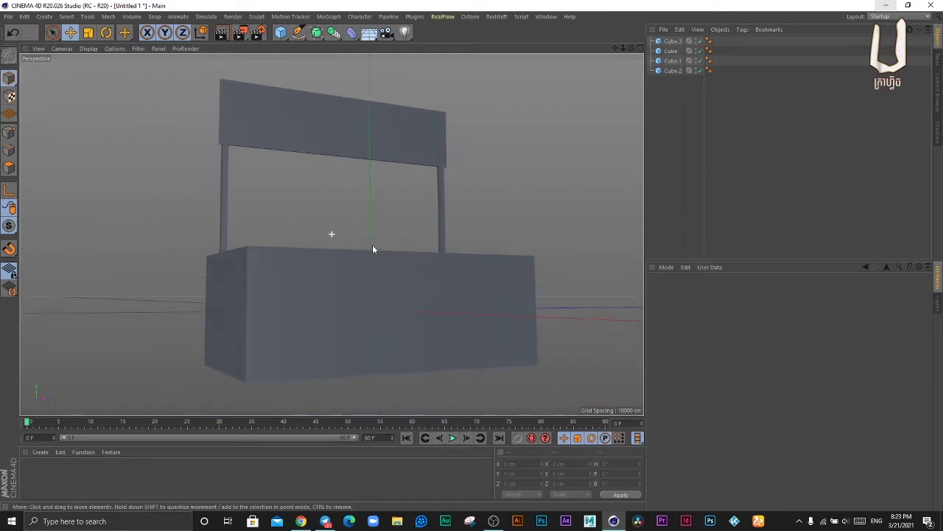
- Duplicate the base box as Cube.4
{"action": "mouse_move", "coordinate": [373, 253]}
{"action": "left_mouse_down"}
{"action": "mouse_move", "coordinate": [391, 249]}
{"action": "mouse_move", "coordinate": [465, 274]}
{"action": "mouse_move", "coordinate": [448, 306]}
{"action": "left_mouse_up"}
{"action": "left_click", "coordinate": [449, 306]}
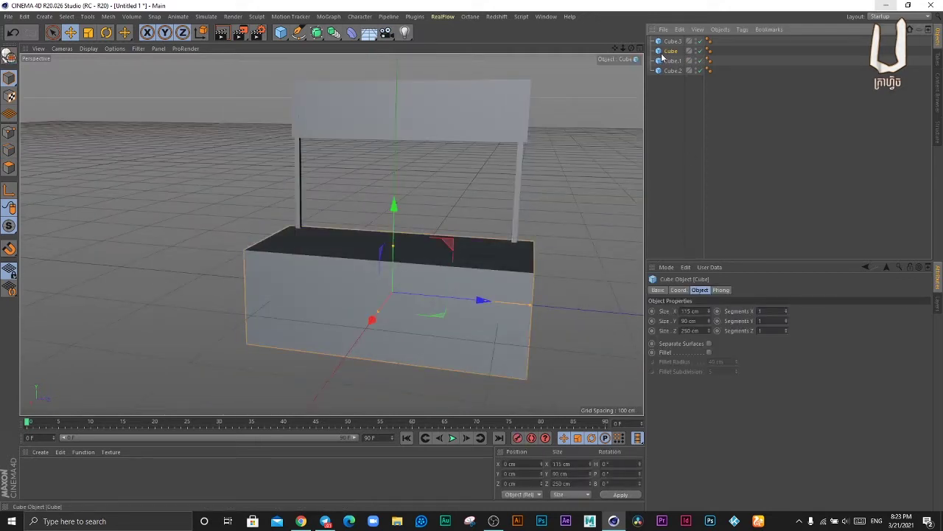
{"action": "left_click_drag", "start_coordinate": [665, 58], "coordinate": [667, 60]}
- Trim Cube.4 to about 86 × 22 × 234 cm and lower it onto the base top
{"action": "mouse_move", "coordinate": [401, 222]}
{"action": "left_mouse_down"}
{"action": "mouse_move", "coordinate": [415, 137]}
{"action": "mouse_move", "coordinate": [395, 203]}
{"action": "left_mouse_up"}
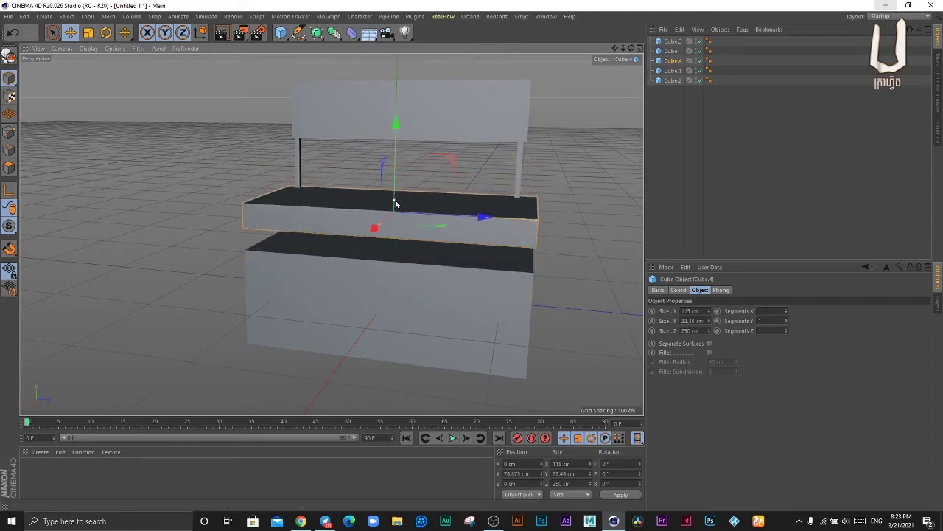
{"action": "mouse_move", "coordinate": [536, 227]}
{"action": "left_mouse_down", "text": "alt"}
{"action": "mouse_move", "coordinate": [556, 280]}
{"action": "mouse_move", "coordinate": [536, 195]}
{"action": "mouse_move", "coordinate": [506, 162]}
{"action": "left_mouse_up", "text": "alt"}
{"action": "left_click_drag", "start_coordinate": [372, 206], "coordinate": [506, 164]}
{"action": "left_click_drag", "start_coordinate": [381, 155], "coordinate": [377, 188]}
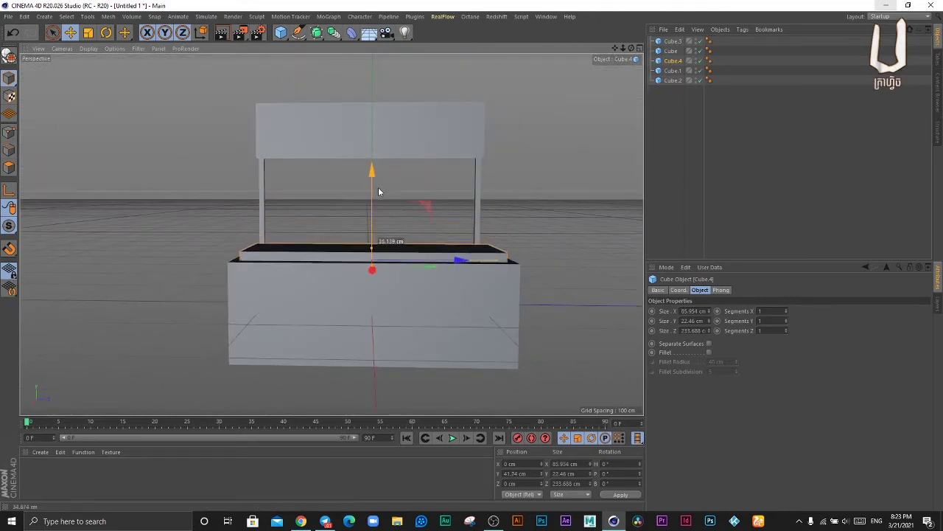
{"action": "left_click", "coordinate": [578, 289]}
{"action": "mouse_move", "coordinate": [578, 289]}
{"action": "left_mouse_down", "text": "alt"}
{"action": "mouse_move", "coordinate": [524, 293]}
{"action": "mouse_move", "coordinate": [476, 226]}
{"action": "mouse_move", "coordinate": [545, 220]}
{"action": "mouse_move", "coordinate": [541, 255]}
{"action": "mouse_move", "coordinate": [484, 278]}
{"action": "mouse_move", "coordinate": [494, 251]}
{"action": "mouse_move", "coordinate": [358, 224]}
{"action": "mouse_move", "coordinate": [381, 255]}
{"action": "left_mouse_up", "text": "alt"}
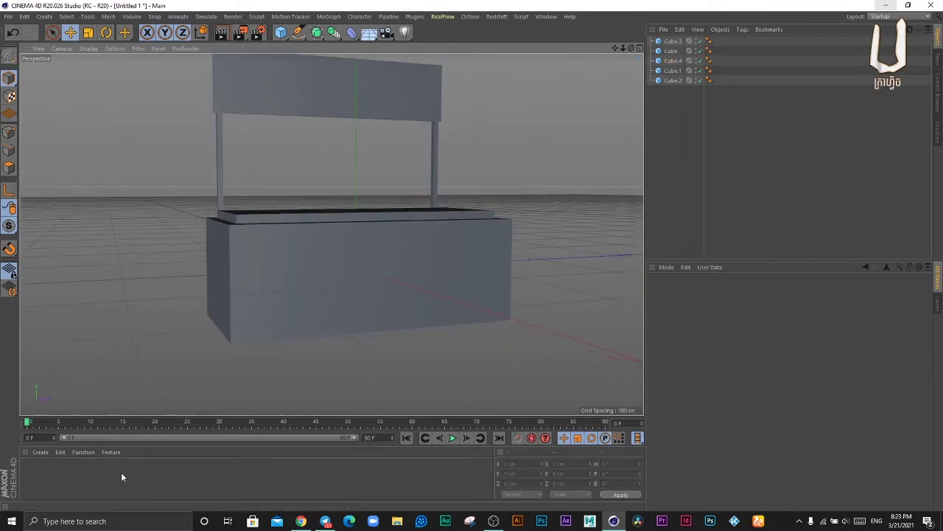
- Create a white material, Mat, and apply it to the counter slab
{"action": "double_click", "coordinate": [70, 466]}
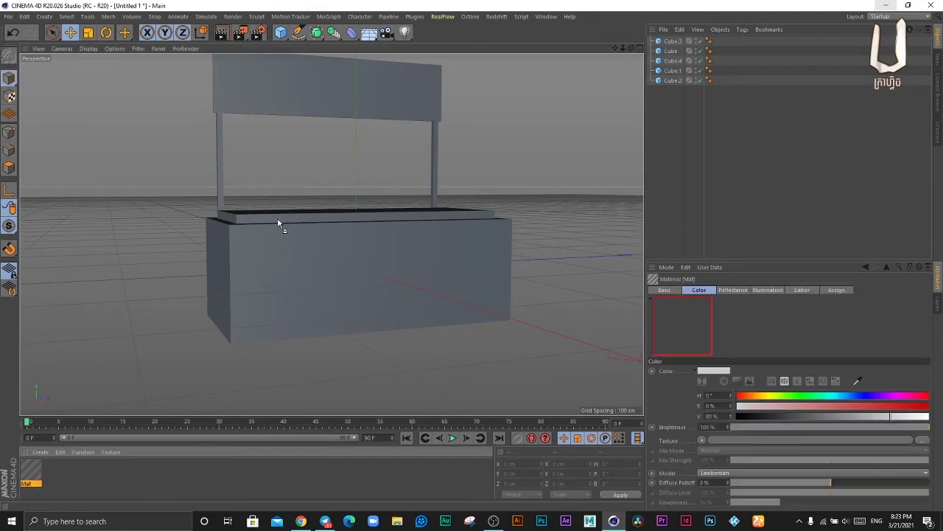
{"action": "left_click_drag", "start_coordinate": [278, 223], "coordinate": [278, 218]}
{"action": "mouse_move", "coordinate": [401, 298]}
{"action": "left_mouse_down", "text": "alt"}
{"action": "mouse_move", "coordinate": [411, 302]}
{"action": "mouse_move", "coordinate": [368, 292]}
{"action": "left_mouse_up", "text": "alt"}
{"action": "left_click_drag", "start_coordinate": [31, 472], "coordinate": [301, 312]}
- Create Mat.1 with colour V lowered to 57% and apply it to the base box
{"action": "double_click", "coordinate": [56, 471]}
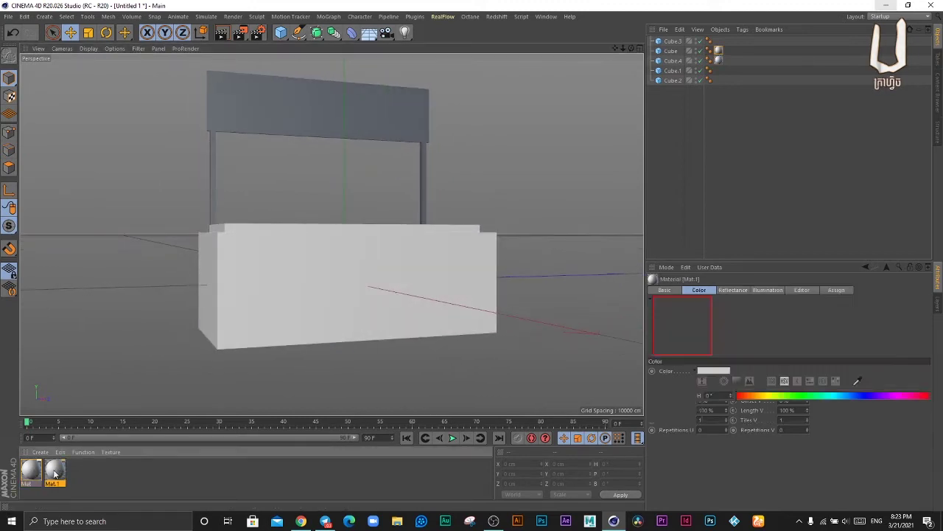
{"action": "double_click", "coordinate": [62, 483]}
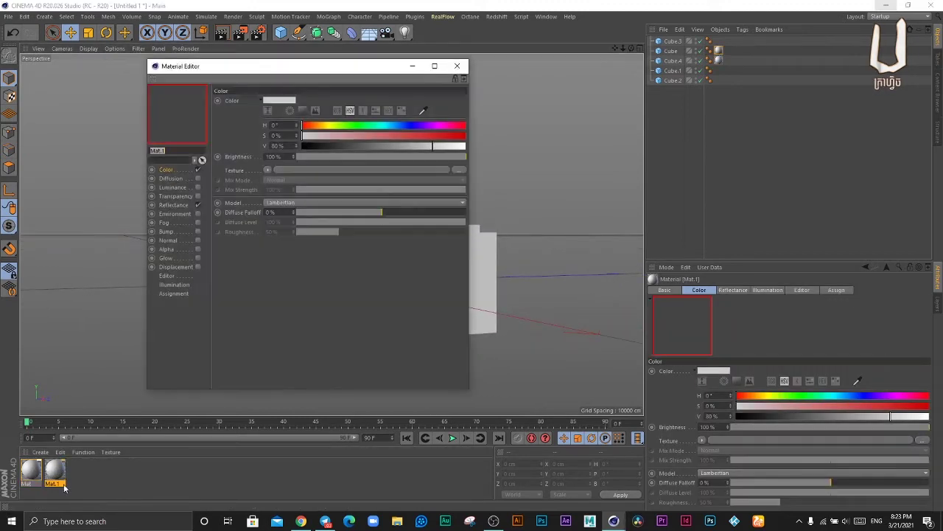
{"action": "left_click", "coordinate": [171, 178]}
{"action": "left_click", "coordinate": [363, 147]}
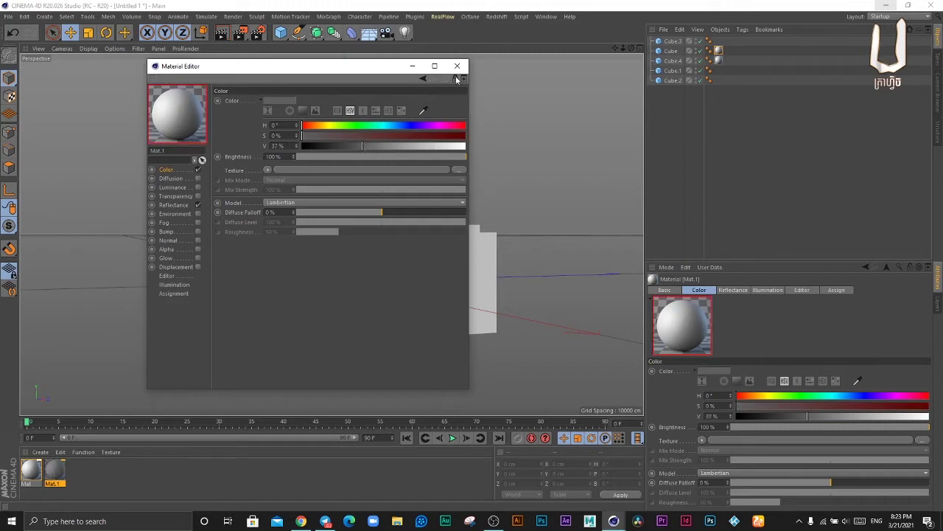
{"action": "left_click", "coordinate": [457, 66]}
{"action": "left_click_drag", "start_coordinate": [259, 341], "coordinate": [262, 341]}
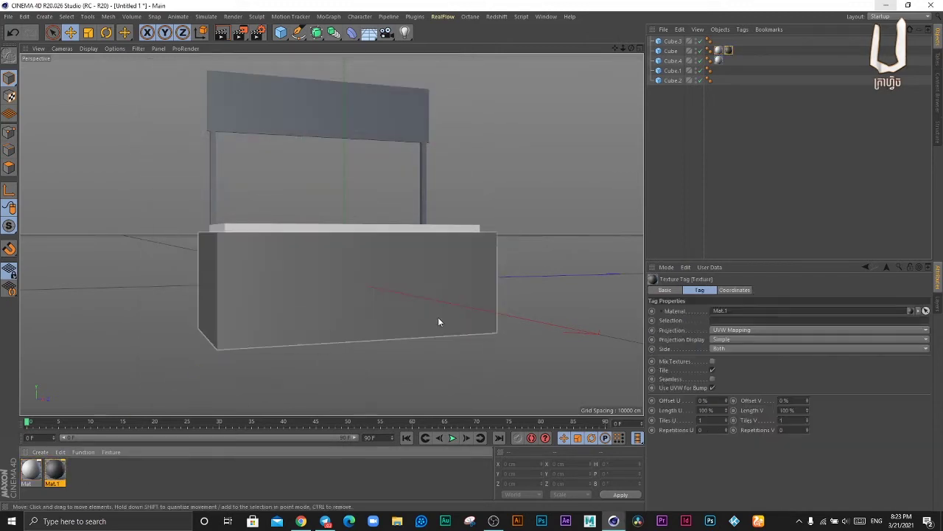
{"action": "mouse_move", "coordinate": [438, 317]}
{"action": "left_mouse_down"}
{"action": "mouse_move", "coordinate": [540, 299]}
{"action": "mouse_move", "coordinate": [304, 303]}
{"action": "mouse_move", "coordinate": [284, 319]}
{"action": "mouse_move", "coordinate": [263, 317]}
{"action": "mouse_move", "coordinate": [280, 320]}
{"action": "left_mouse_up"}
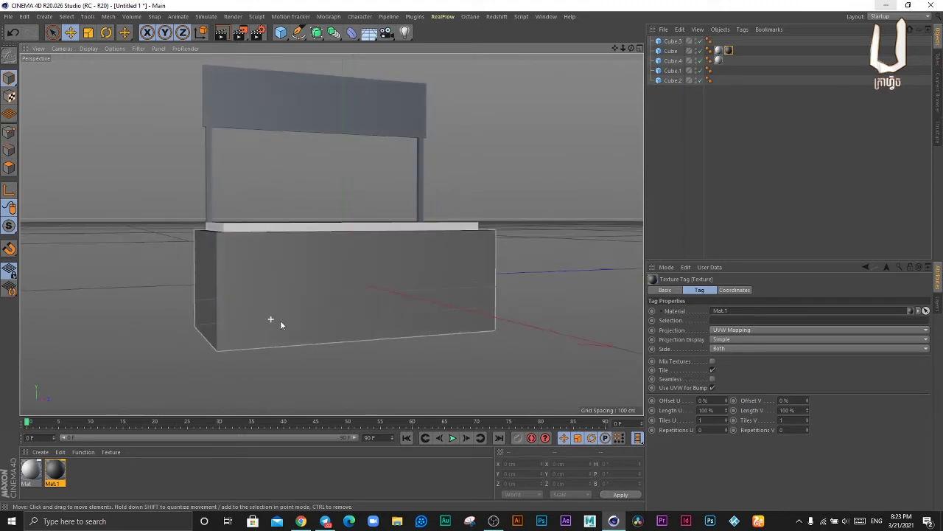
- Preview the stall in Render View and the Picture Viewer, then open Render Settings (1280 × 720)
{"action": "left_click", "coordinate": [221, 32]}
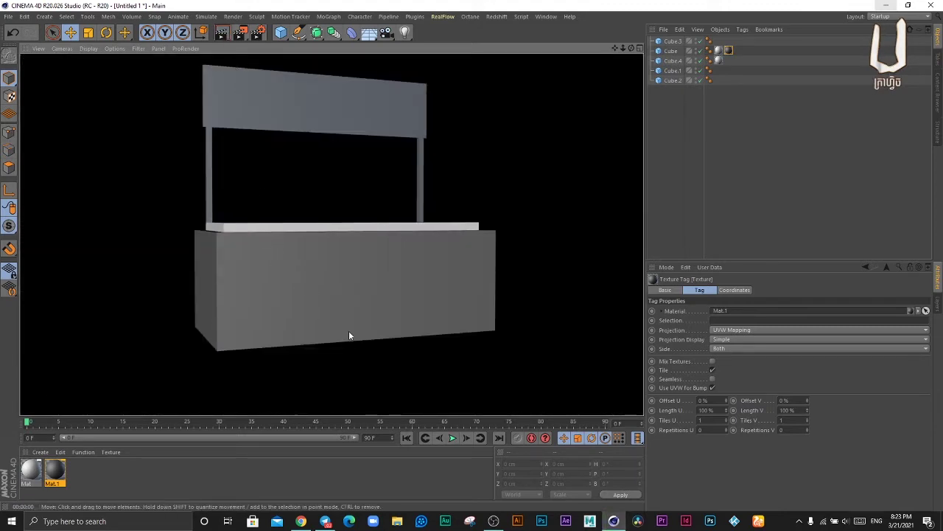
{"action": "left_click", "coordinate": [534, 300]}
{"action": "mouse_move", "coordinate": [314, 296]}
{"action": "left_mouse_down"}
{"action": "mouse_move", "coordinate": [376, 295]}
{"action": "mouse_move", "coordinate": [311, 326]}
{"action": "mouse_move", "coordinate": [336, 305]}
{"action": "mouse_move", "coordinate": [327, 324]}
{"action": "mouse_move", "coordinate": [334, 341]}
{"action": "mouse_move", "coordinate": [328, 308]}
{"action": "left_mouse_up"}
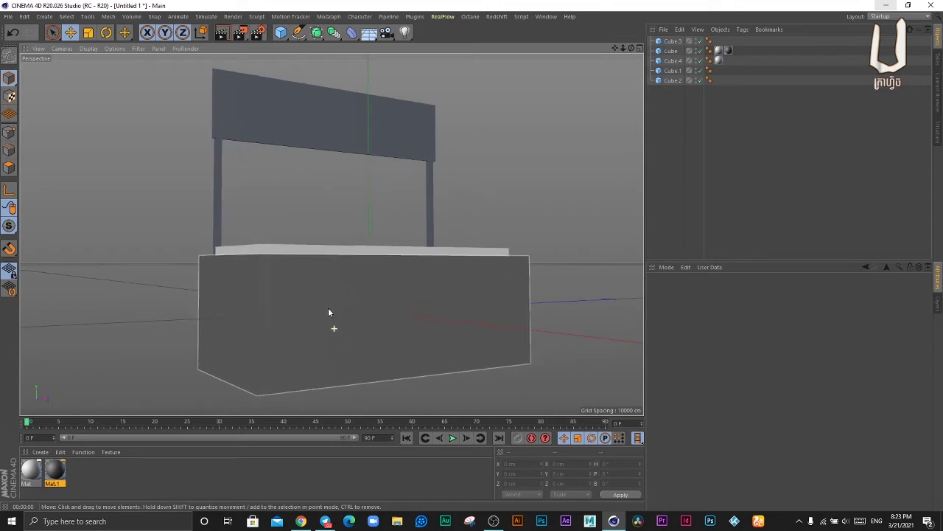
{"action": "left_click", "coordinate": [221, 33]}
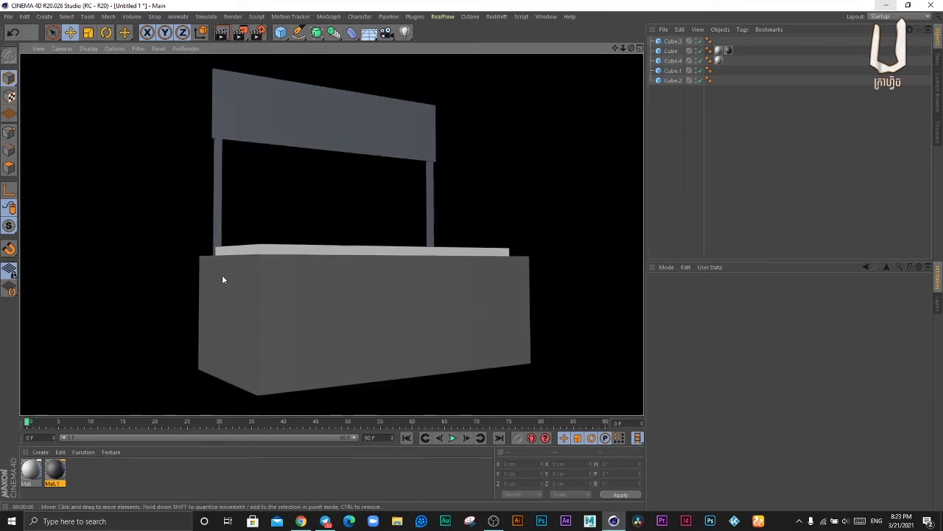
{"action": "left_click", "coordinate": [241, 33]}
{"action": "left_click", "coordinate": [802, 29]}
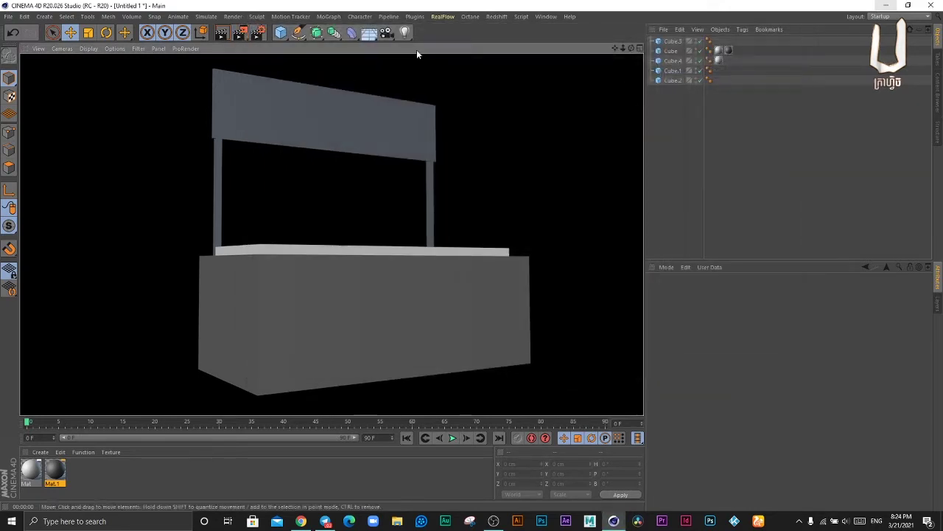
{"action": "left_click", "coordinate": [254, 33]}
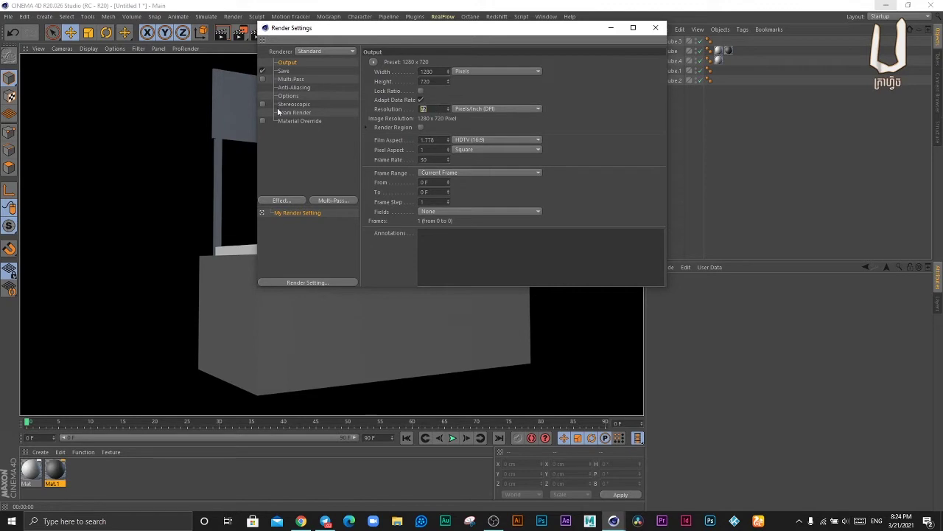
- Set the render resolution value to 300 and the save format to PNG
{"action": "type", "text": "300"}
{"action": "key", "text": "Return"}
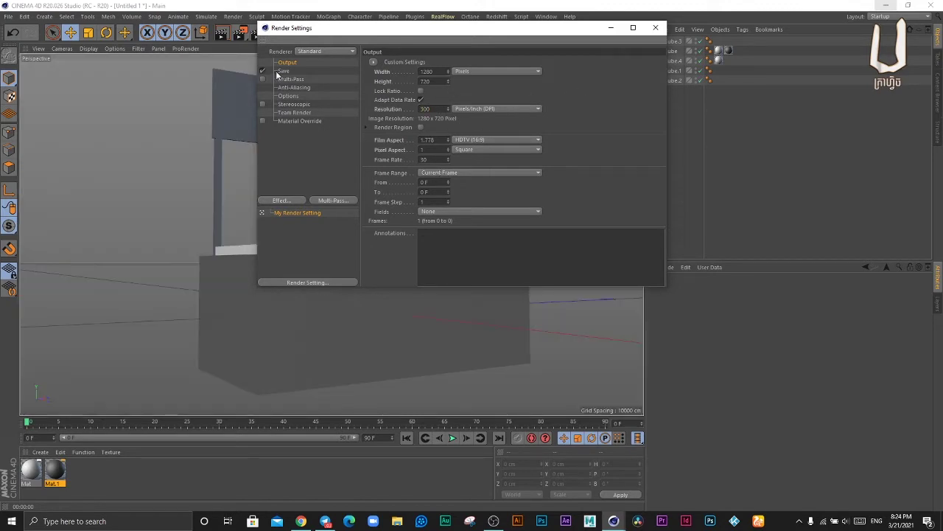
{"action": "left_click", "coordinate": [281, 71]}
{"action": "left_click", "coordinate": [446, 90]}
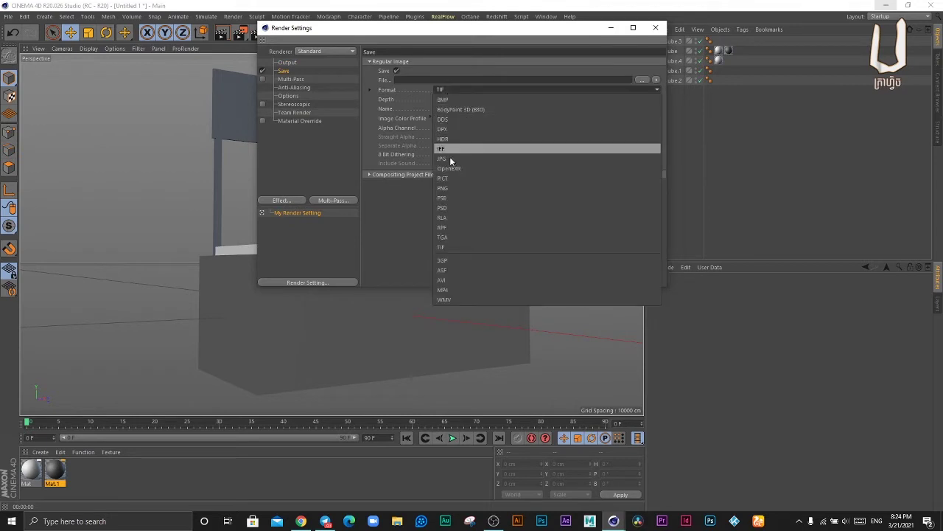
{"action": "left_click", "coordinate": [451, 197]}
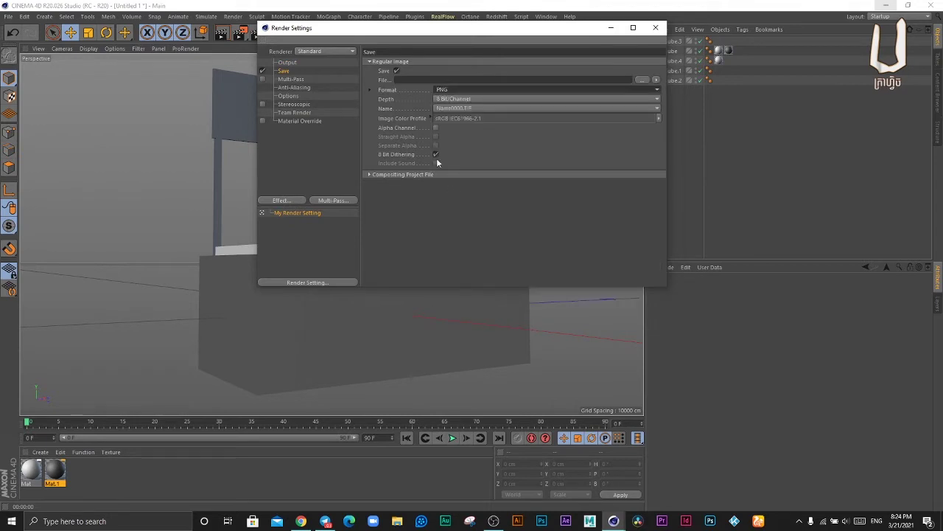
- Set the render output file to 'mockup' on the Desktop
{"action": "left_click", "coordinate": [643, 79]}
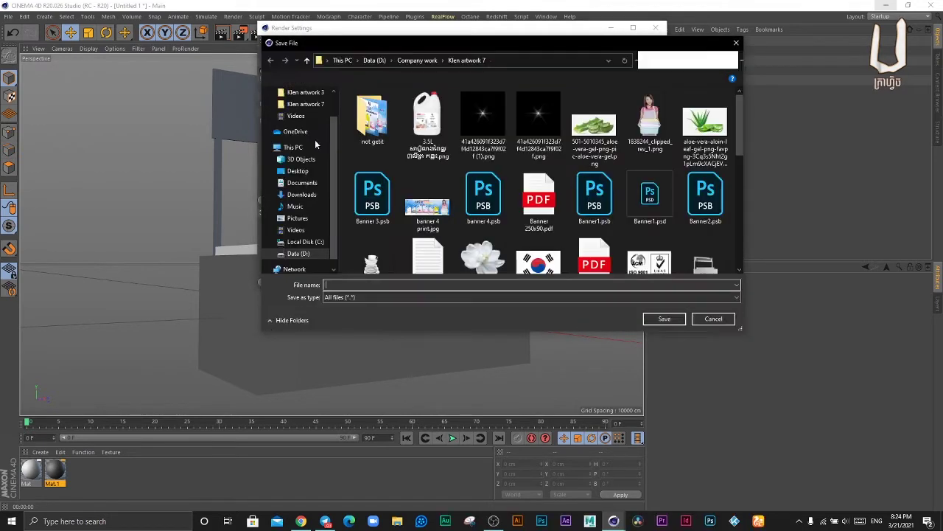
{"action": "left_click", "coordinate": [298, 171]}
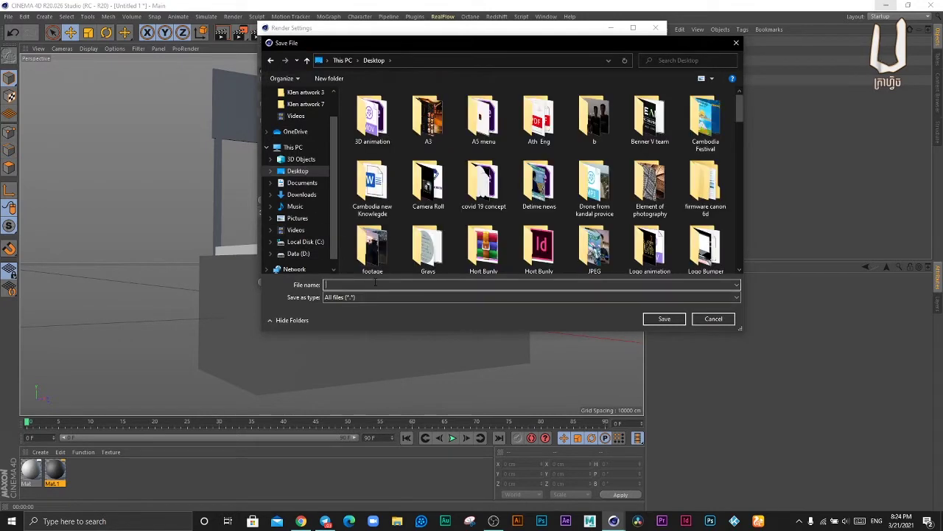
{"action": "type", "text": "mockup"}
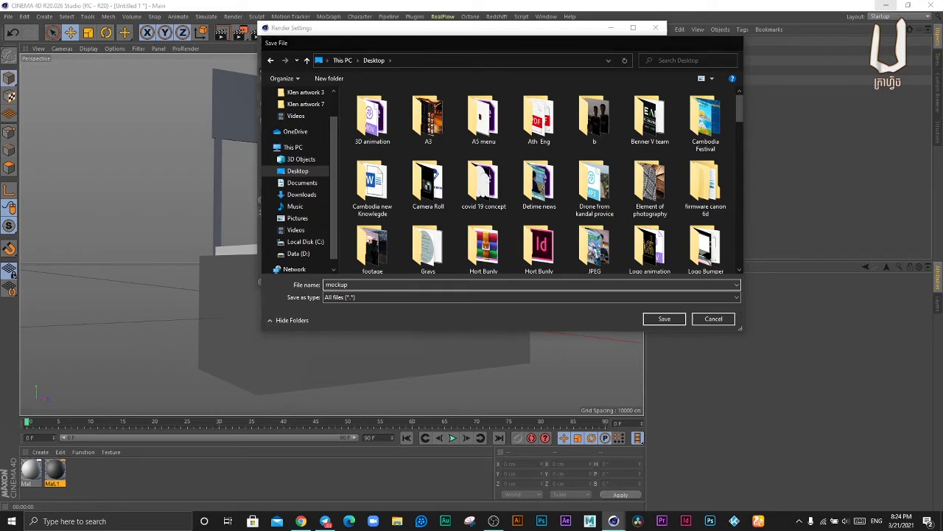
{"action": "key", "text": "Return"}
- Render the stall to mockup.png in the Picture Viewer, close the preview, and switch to Photoshop
{"action": "left_click", "coordinate": [657, 28]}
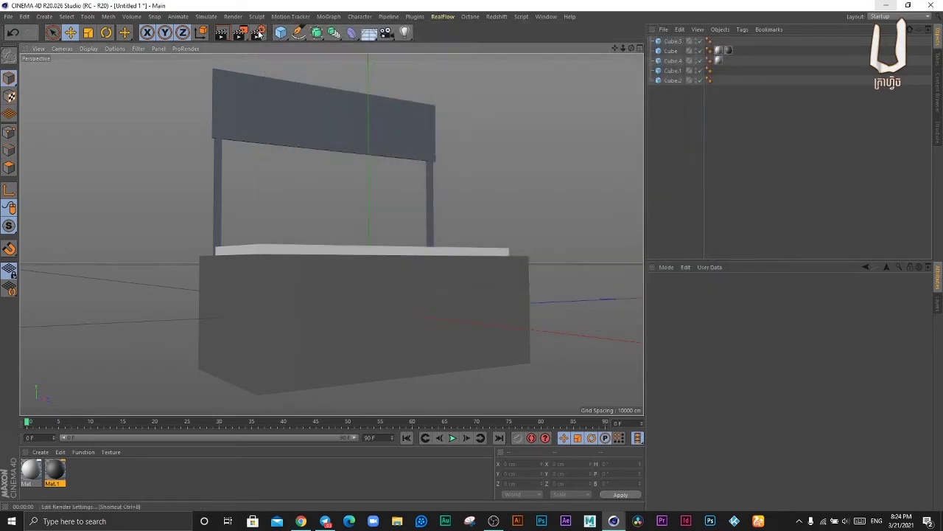
{"action": "left_click", "coordinate": [239, 33]}
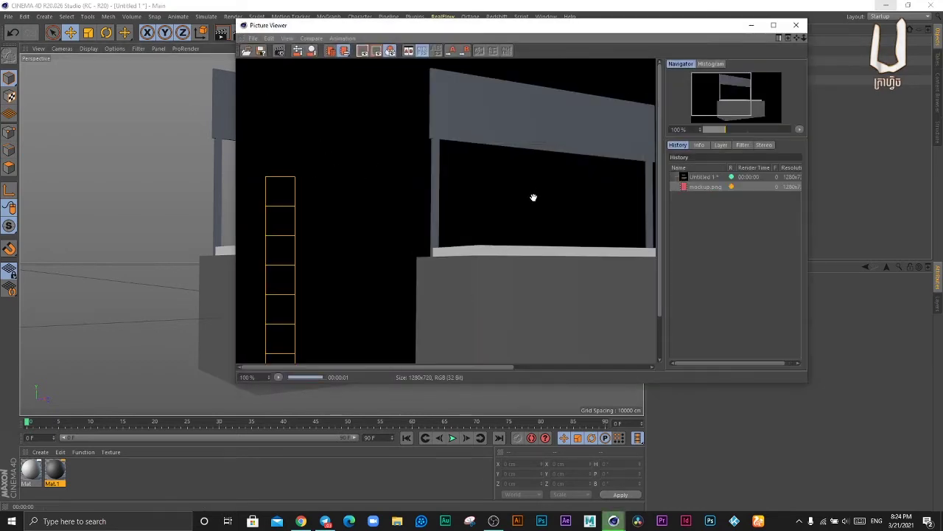
{"action": "scroll", "coordinate": [531, 202], "scroll_direction": "down", "scroll_amount": 3}
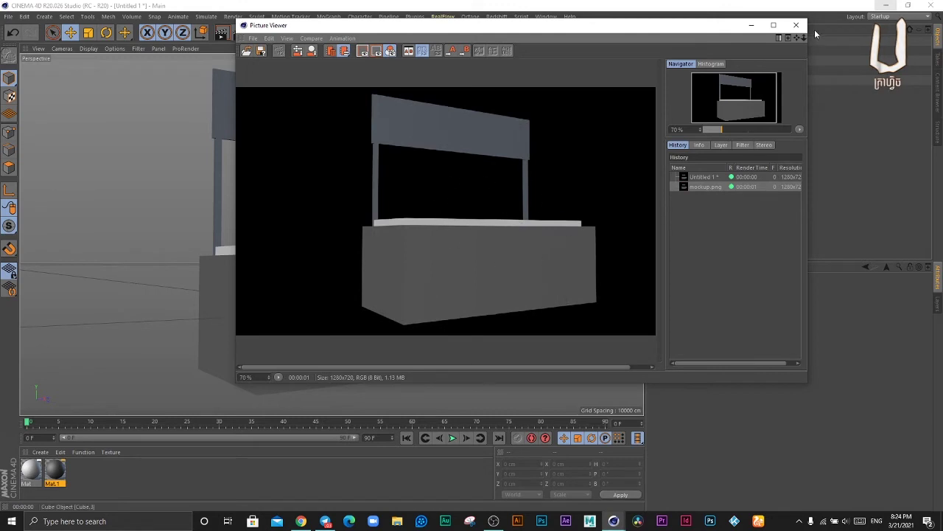
{"action": "left_click", "coordinate": [796, 25]}
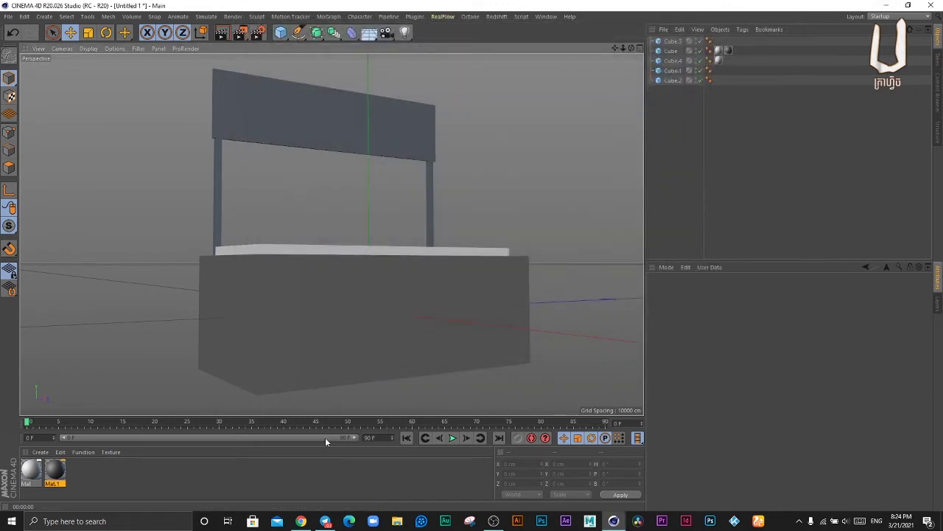
{"action": "left_click", "coordinate": [541, 521]}
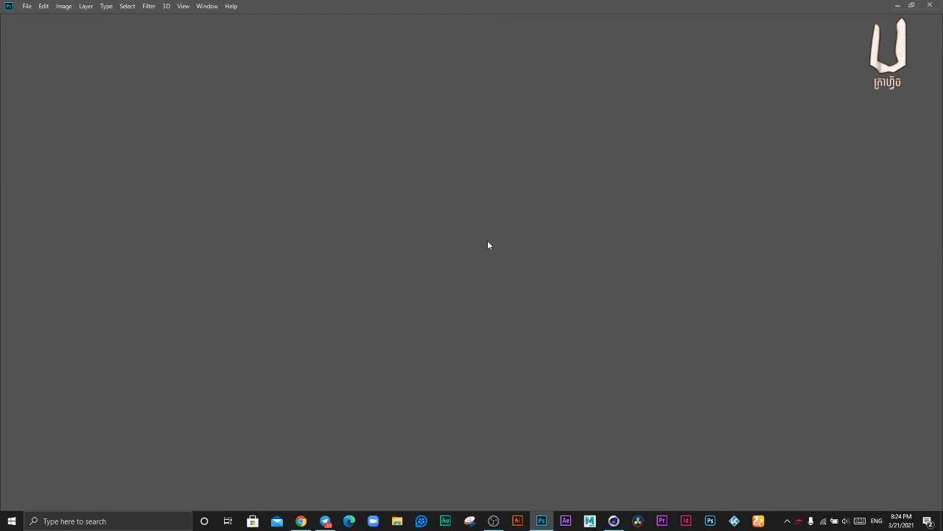
- Open mockup.png from the Desktop folder in Photoshop
{"action": "left_click", "coordinate": [27, 6]}
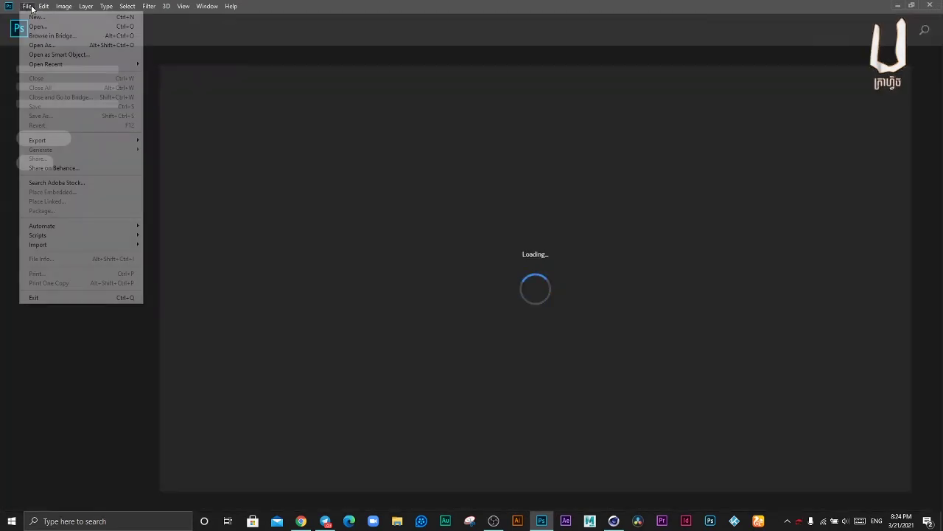
{"action": "left_click", "coordinate": [32, 27]}
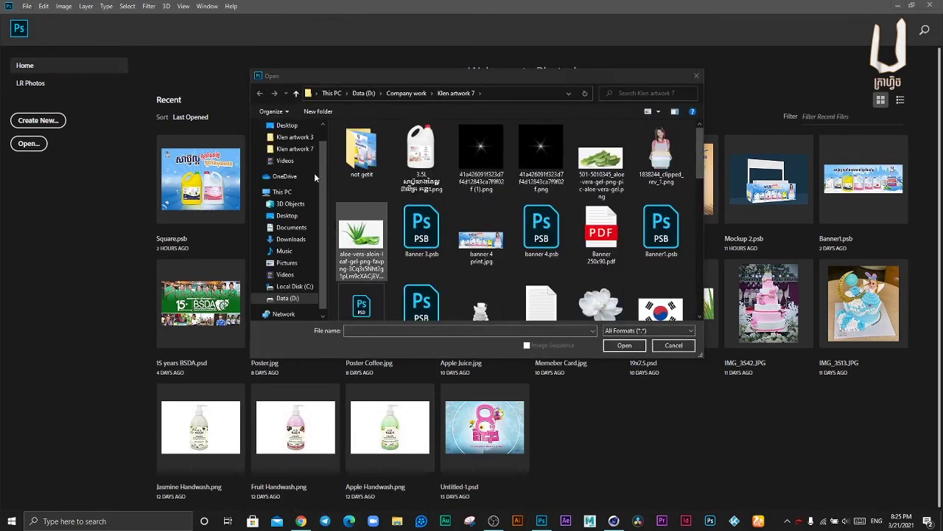
{"action": "left_click", "coordinate": [287, 126]}
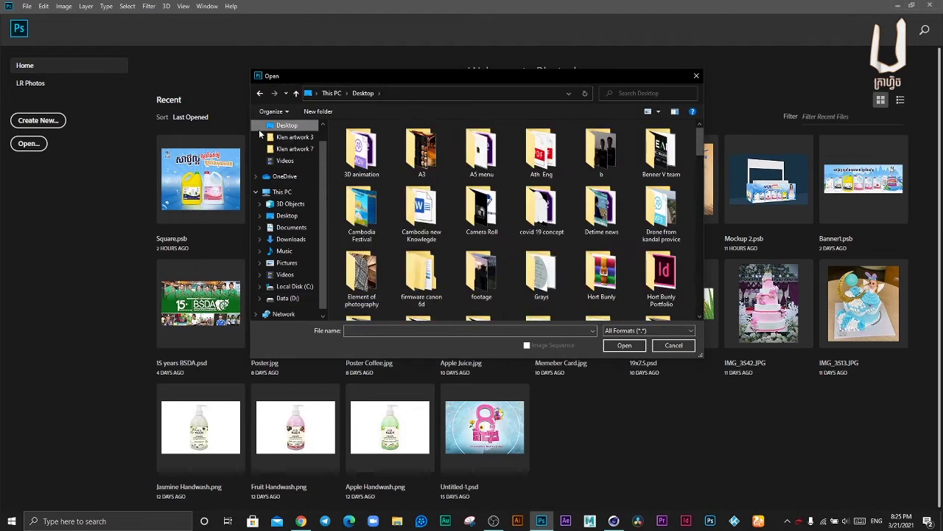
{"action": "mouse_move", "coordinate": [699, 143]}
{"action": "left_mouse_down"}
{"action": "mouse_move", "coordinate": [698, 310]}
{"action": "mouse_move", "coordinate": [699, 245]}
{"action": "left_mouse_up"}
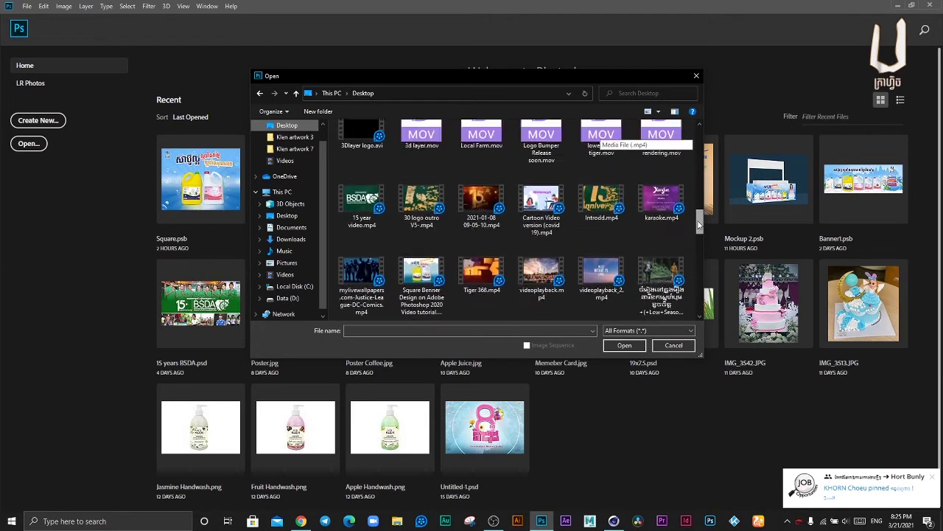
{"action": "left_click_drag", "start_coordinate": [698, 245], "coordinate": [712, 149]}
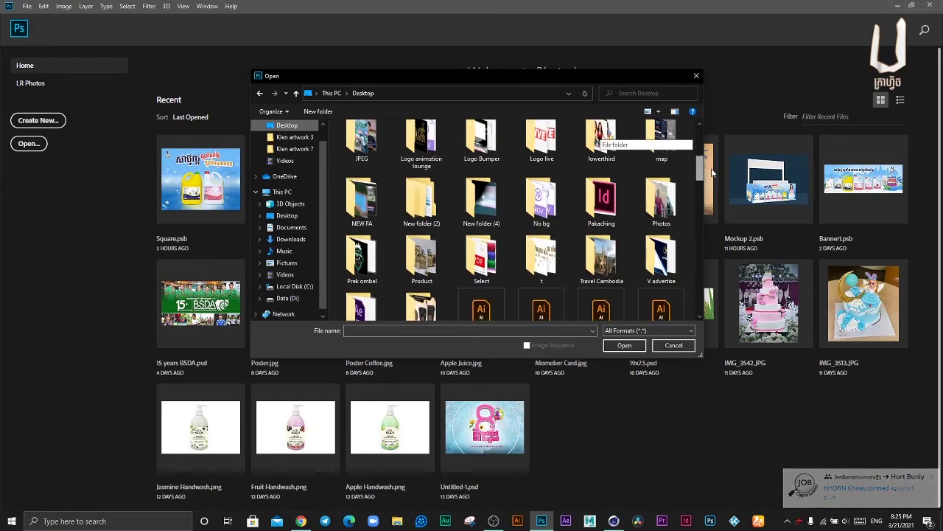
{"action": "left_click_drag", "start_coordinate": [712, 149], "coordinate": [715, 268]}
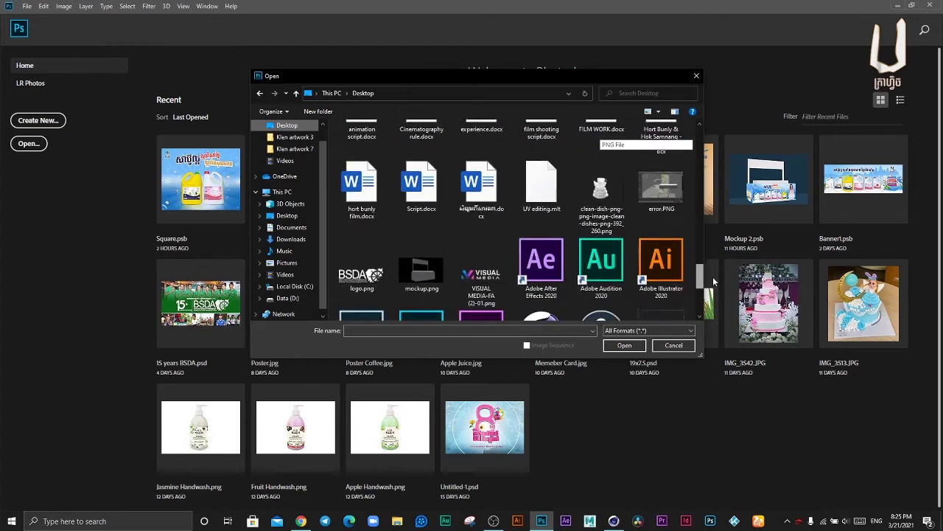
{"action": "left_click_drag", "start_coordinate": [714, 269], "coordinate": [714, 280]}
{"action": "double_click", "coordinate": [416, 243]}
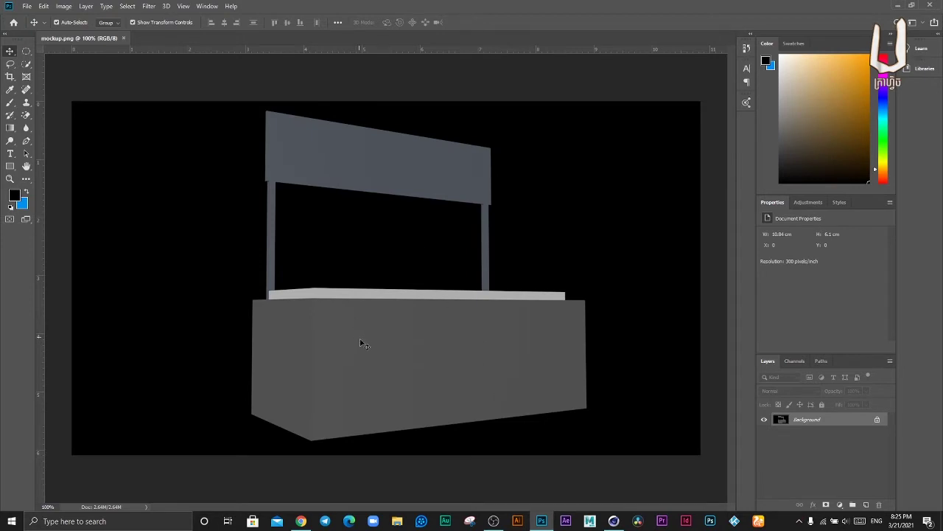
- Start a Pen path around the stall's box corners and along the counter's top edge
{"action": "left_click_drag", "start_coordinate": [254, 303], "coordinate": [401, 344]}
{"action": "left_click", "coordinate": [557, 215]}
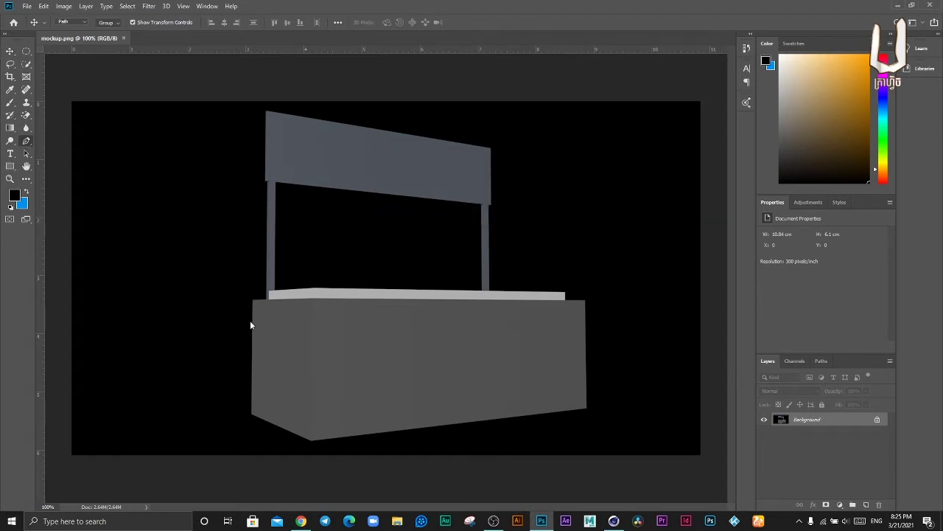
{"action": "key", "text": "p"}
{"action": "scroll", "coordinate": [250, 320], "scroll_direction": "up", "scroll_amount": 3}
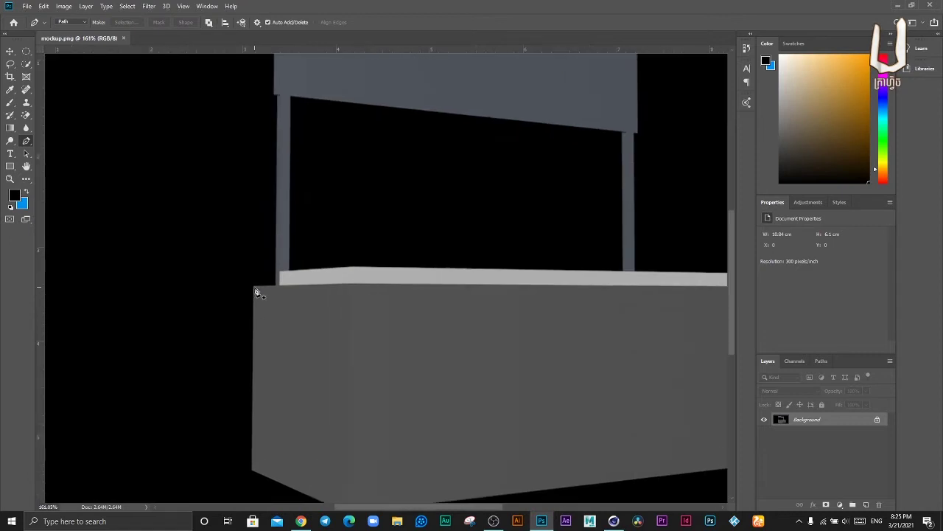
{"action": "left_click", "coordinate": [254, 291]}
{"action": "scroll", "coordinate": [254, 292], "scroll_direction": "down", "scroll_amount": 3}
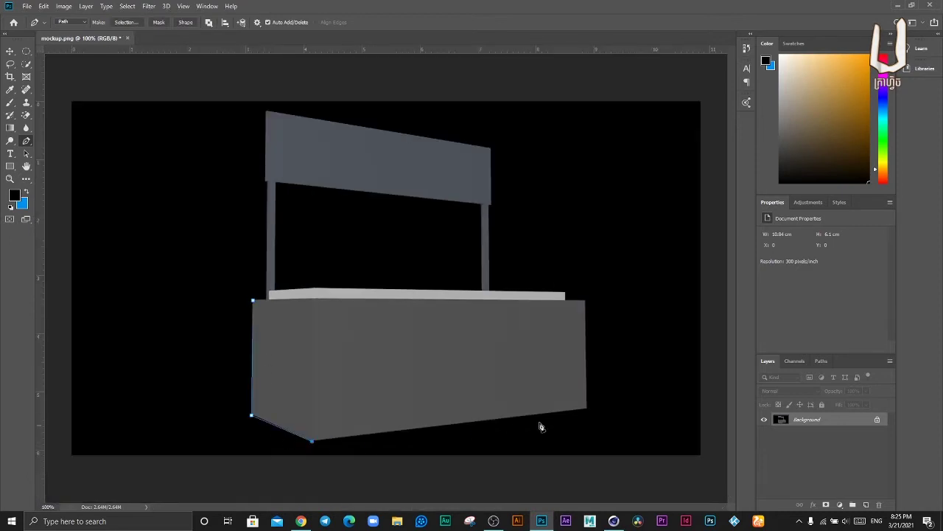
{"action": "left_click", "coordinate": [588, 409]}
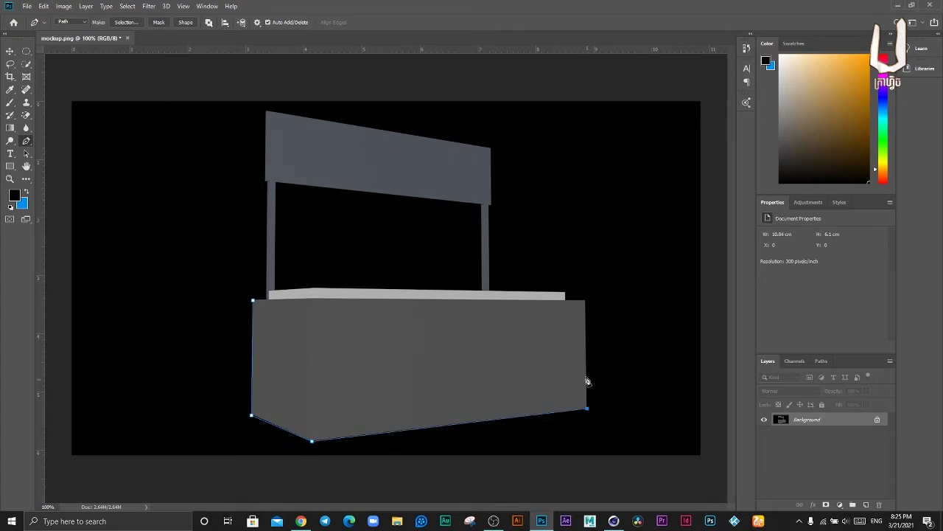
{"action": "left_click", "coordinate": [585, 301]}
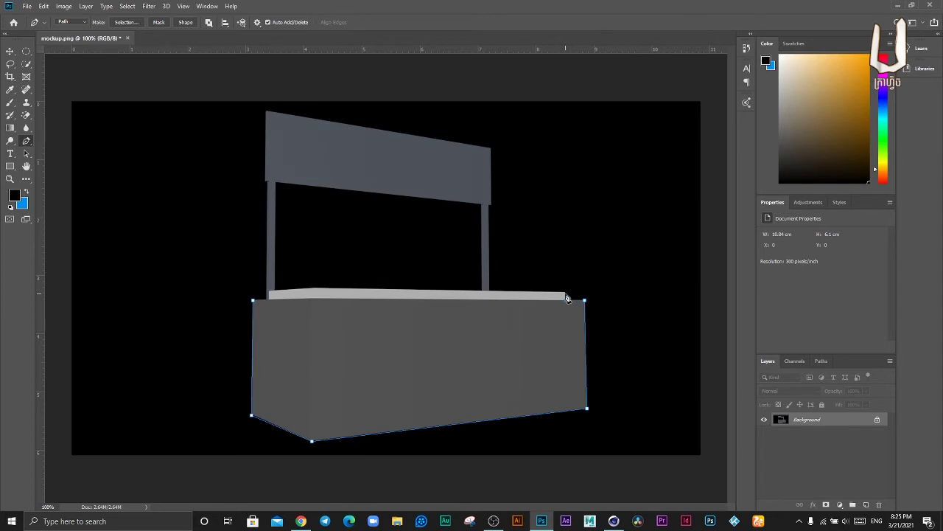
{"action": "left_click", "coordinate": [565, 295]}
{"action": "left_click", "coordinate": [488, 290]}
- Extend the path up the right pillar and around the signboard to finish the stall outline
{"action": "scroll", "coordinate": [496, 214], "scroll_direction": "up", "scroll_amount": 1}
{"action": "scroll", "coordinate": [487, 214], "scroll_direction": "up", "scroll_amount": 1}
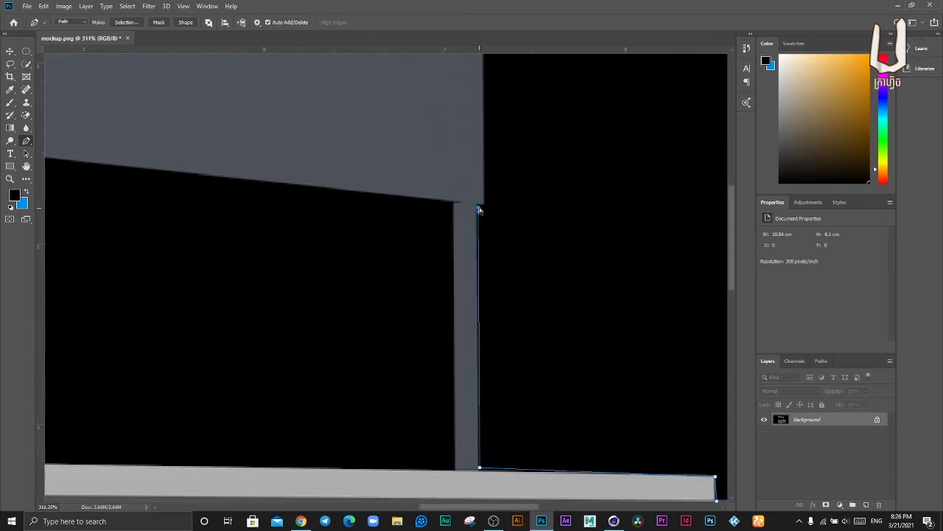
{"action": "left_click", "coordinate": [476, 204]}
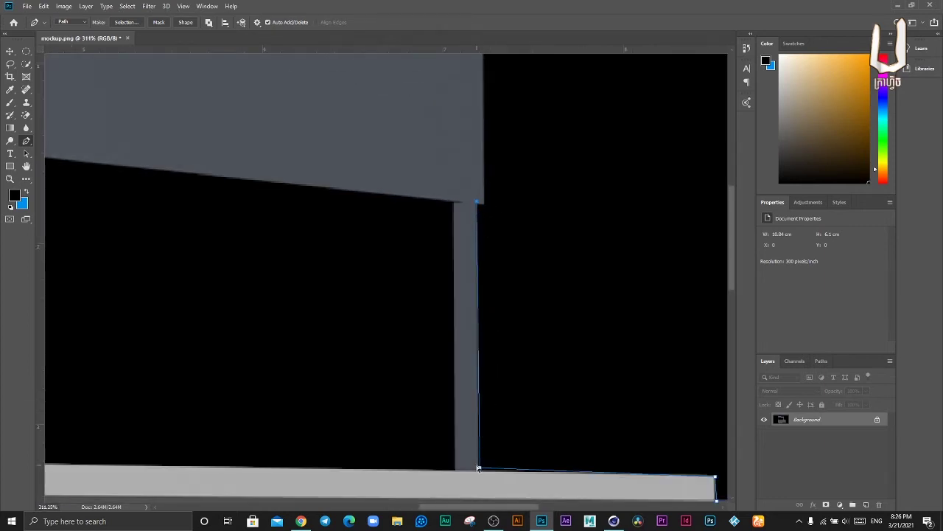
{"action": "left_click_drag", "start_coordinate": [480, 467], "coordinate": [482, 474]}
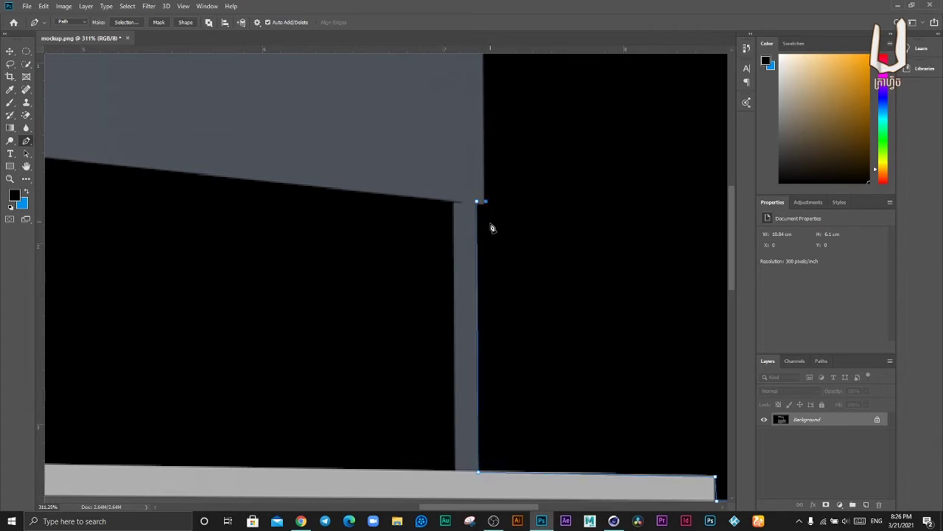
{"action": "scroll", "coordinate": [492, 227], "scroll_direction": "down", "scroll_amount": 1}
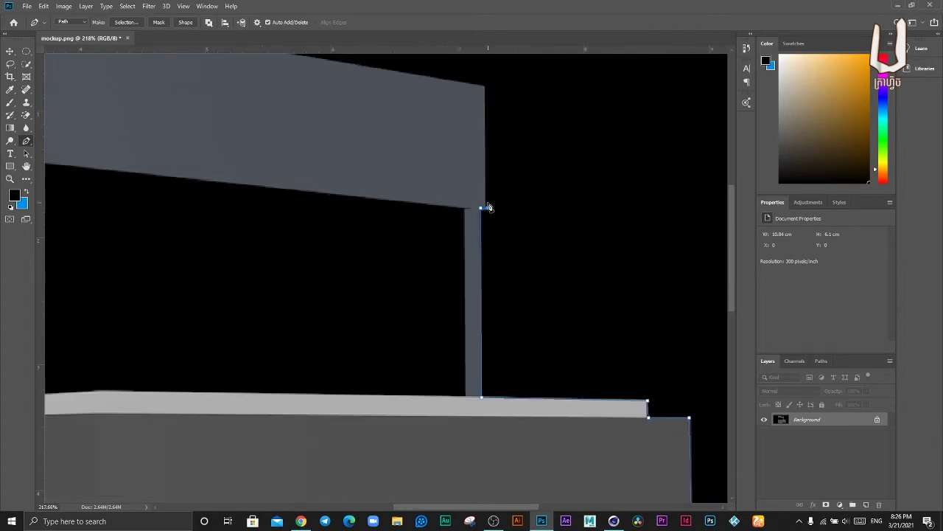
{"action": "left_click", "coordinate": [485, 87]}
{"action": "scroll", "coordinate": [479, 198], "scroll_direction": "up", "scroll_amount": 3}
{"action": "scroll", "coordinate": [480, 197], "scroll_direction": "left", "scroll_amount": 3}
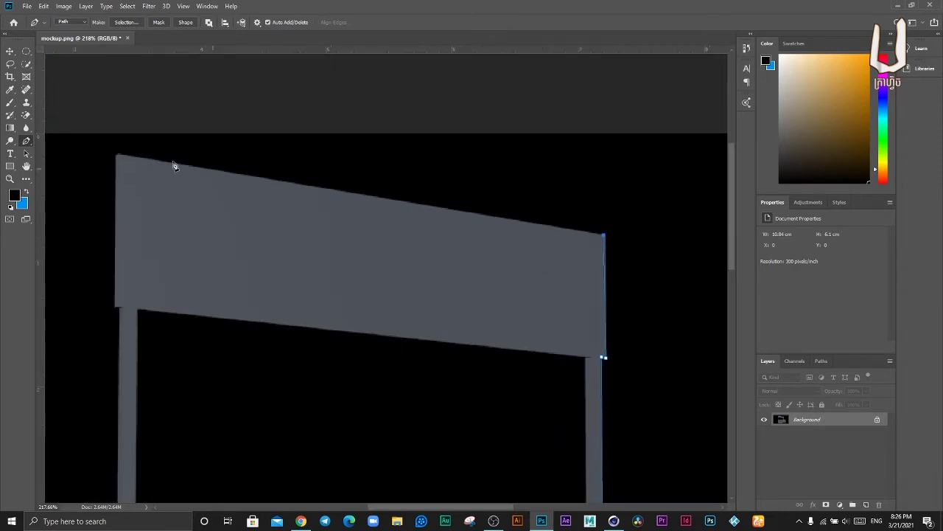
{"action": "left_click", "coordinate": [117, 307]}
{"action": "scroll", "coordinate": [193, 192], "scroll_direction": "down", "scroll_amount": 2}
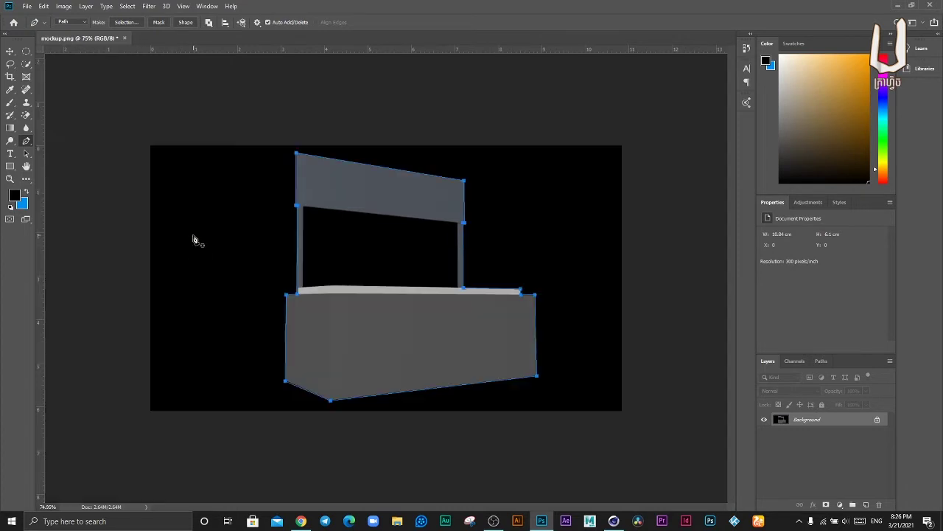
{"action": "scroll", "coordinate": [184, 258], "scroll_direction": "down", "scroll_amount": 2}
{"action": "scroll", "coordinate": [242, 213], "scroll_direction": "down", "scroll_amount": 1}
{"action": "right_click", "coordinate": [239, 199]}
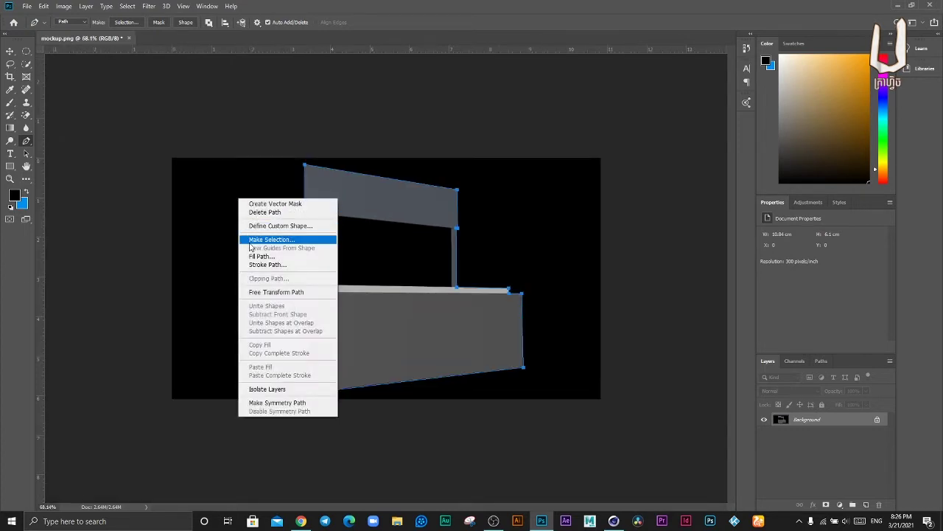
- Turn the stall path into a selection and mask out the black background
{"action": "left_click", "coordinate": [265, 241]}
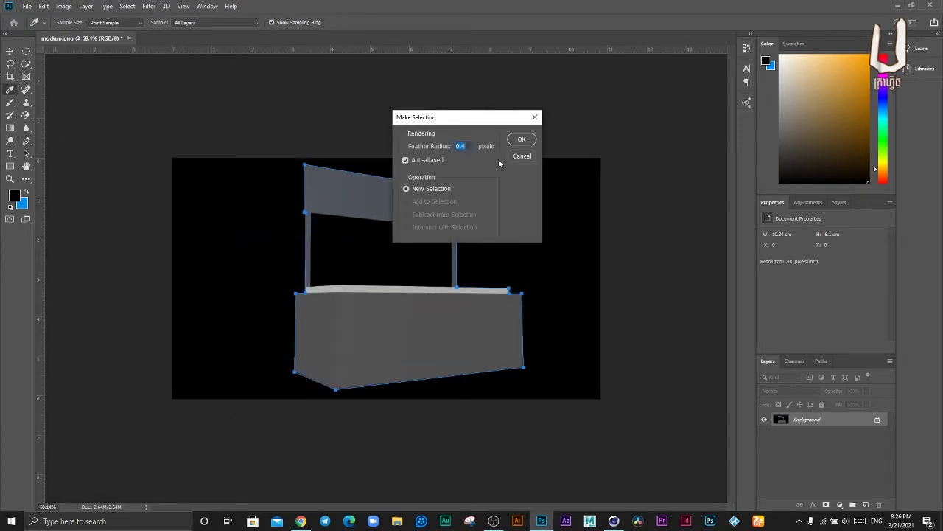
{"action": "left_click", "coordinate": [523, 137]}
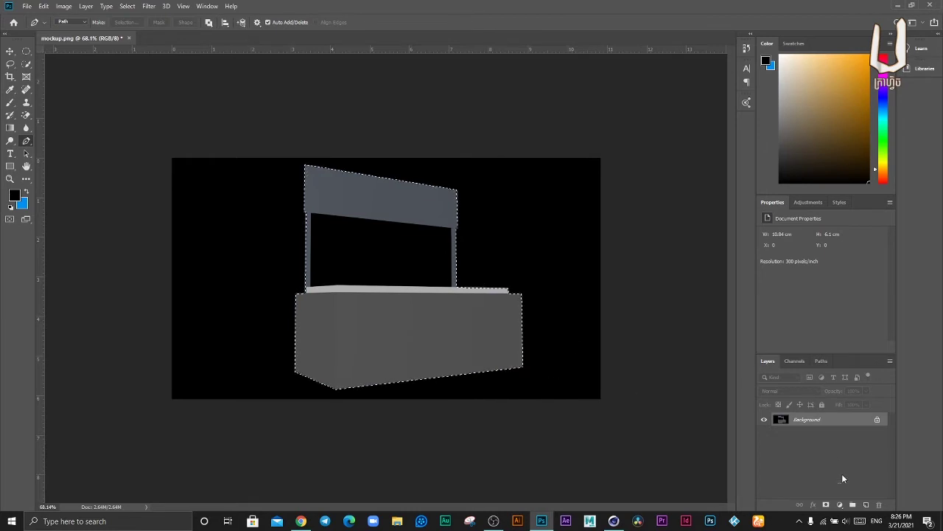
{"action": "left_click", "coordinate": [826, 504]}
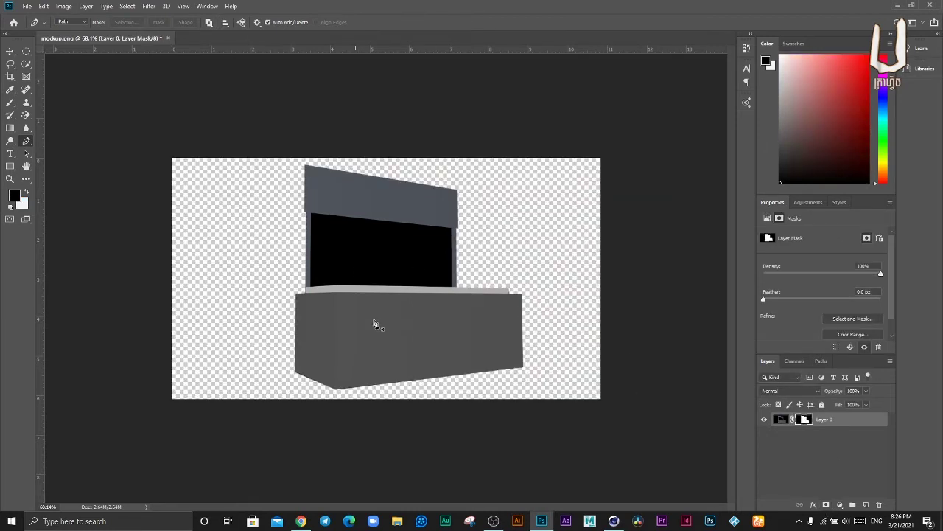
- Erase the black panel inside the stall frame with the Magic Eraser on the layer image
{"action": "left_click", "coordinate": [26, 115]}
{"action": "left_click", "coordinate": [393, 263]}
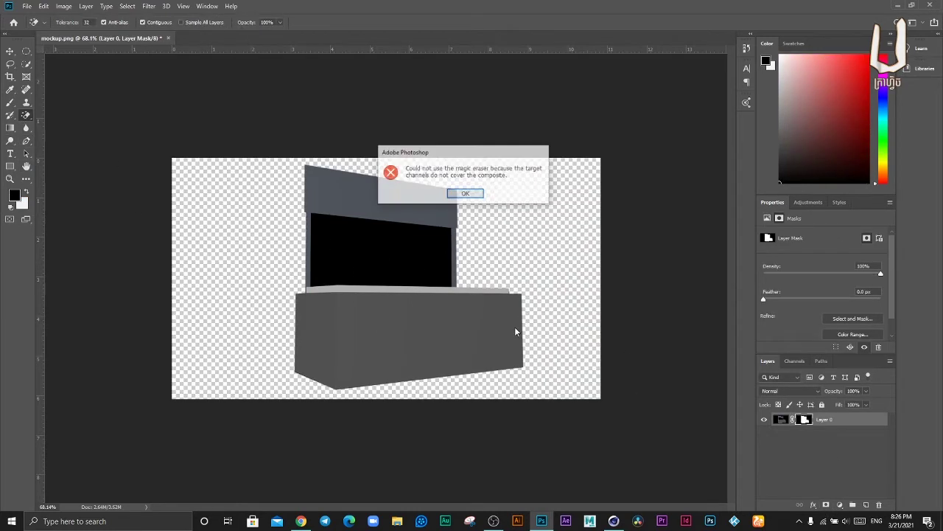
{"action": "key", "text": "Return"}
{"action": "left_click", "coordinate": [781, 419]}
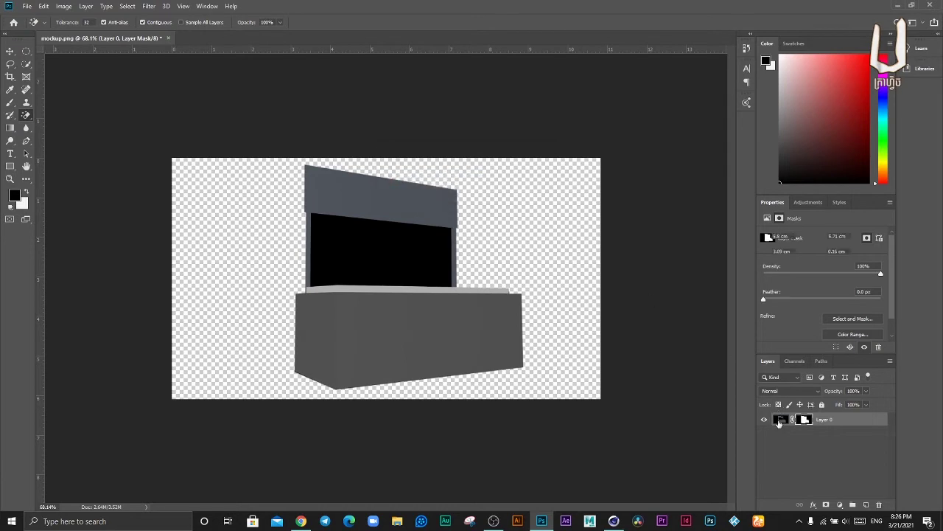
{"action": "left_click", "coordinate": [386, 247]}
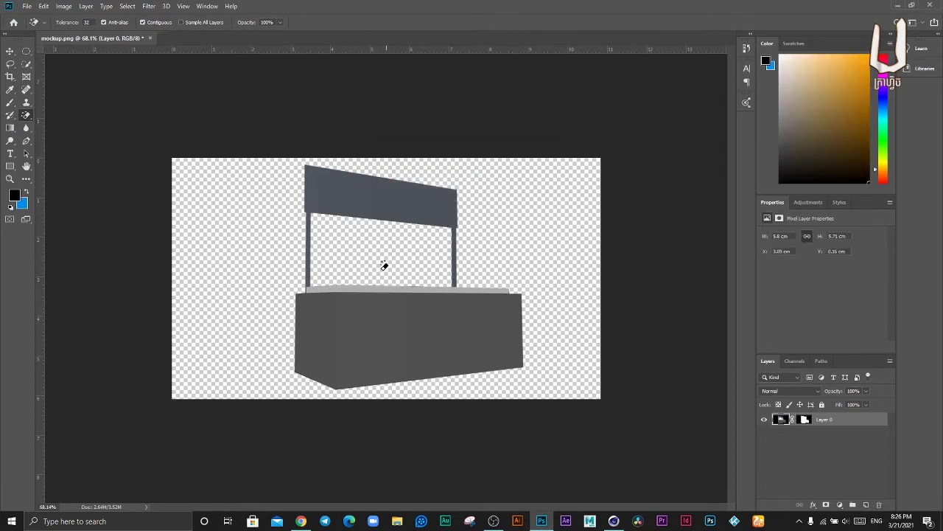
- Apply the layer mask permanently to the stall layer
{"action": "key", "text": "v"}
{"action": "scroll", "coordinate": [394, 300], "scroll_direction": "up", "scroll_amount": 3}
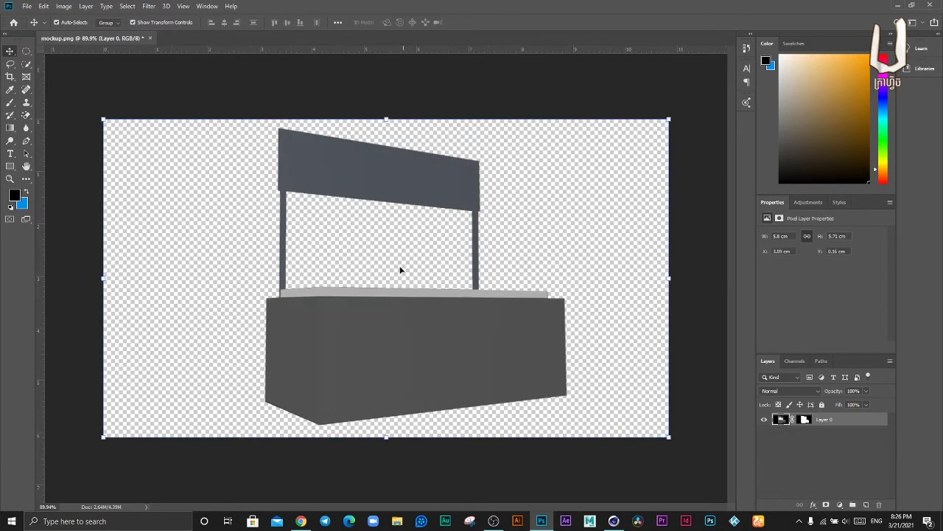
{"action": "scroll", "coordinate": [499, 316], "scroll_direction": "down", "scroll_amount": 2}
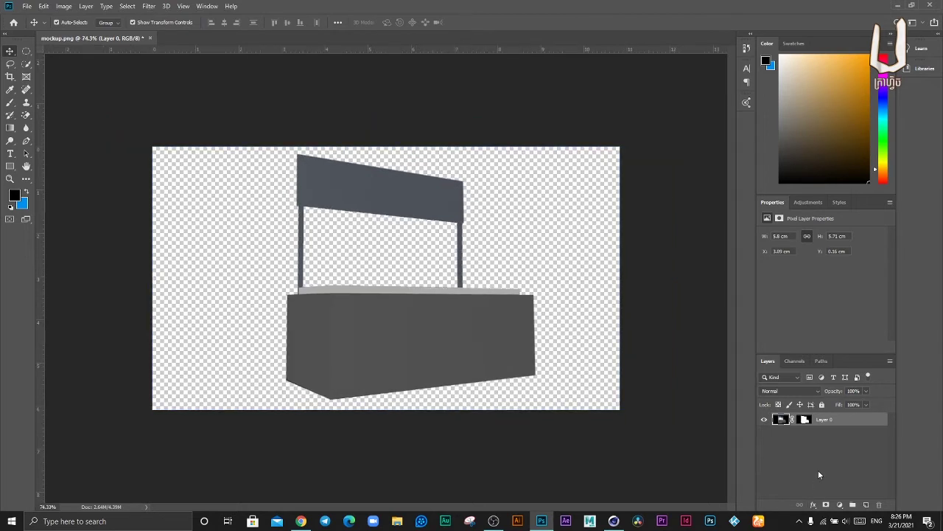
{"action": "left_click", "coordinate": [805, 419]}
{"action": "right_click", "coordinate": [806, 422]}
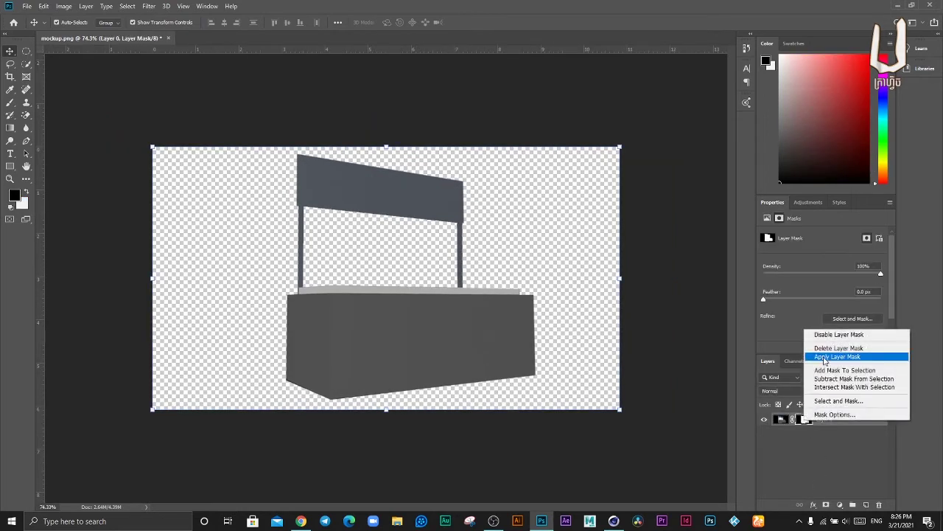
{"action": "left_click", "coordinate": [836, 357]}
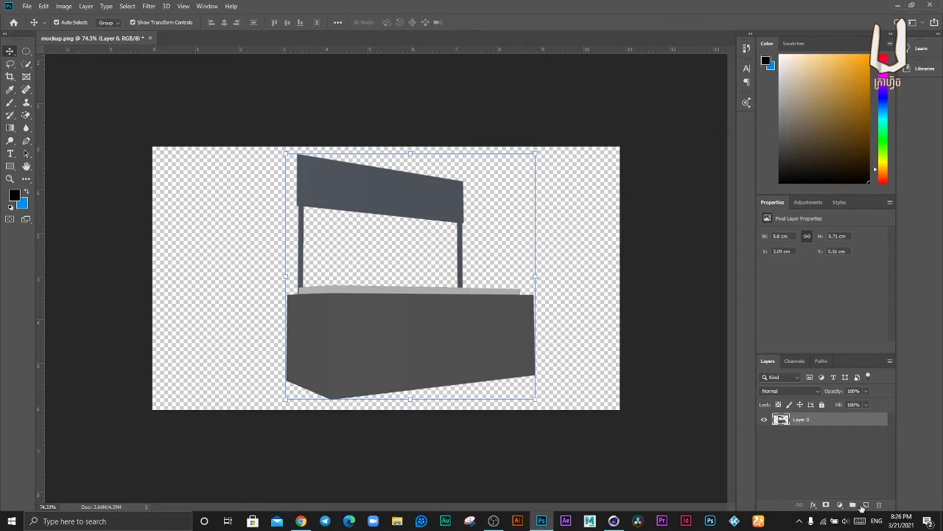
- Add a navy Solid Color fill layer and move it below the stall layer
{"action": "left_click", "coordinate": [839, 504]}
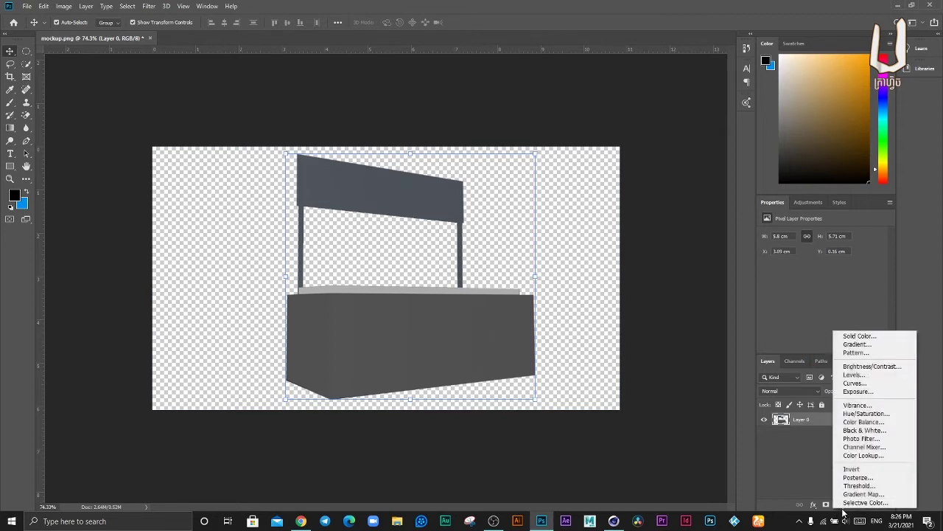
{"action": "left_click", "coordinate": [847, 338]}
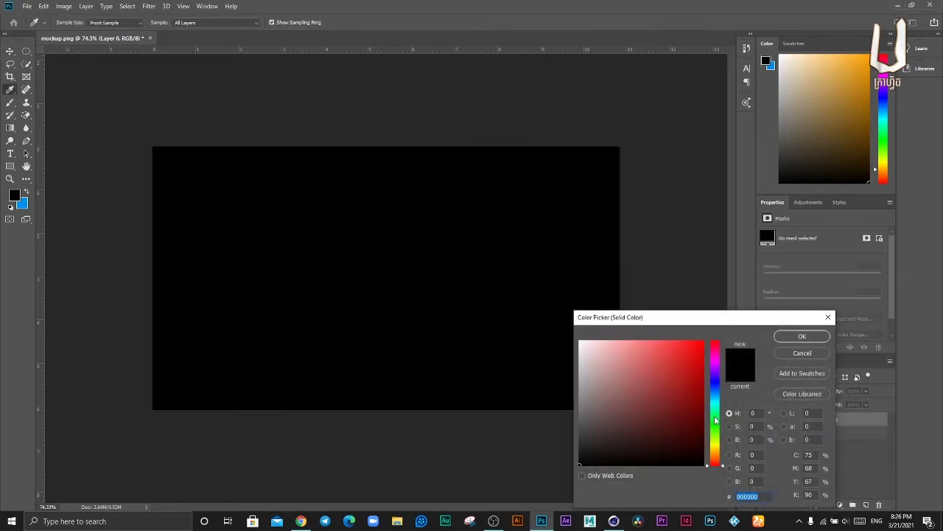
{"action": "left_click_drag", "start_coordinate": [690, 401], "coordinate": [715, 391]}
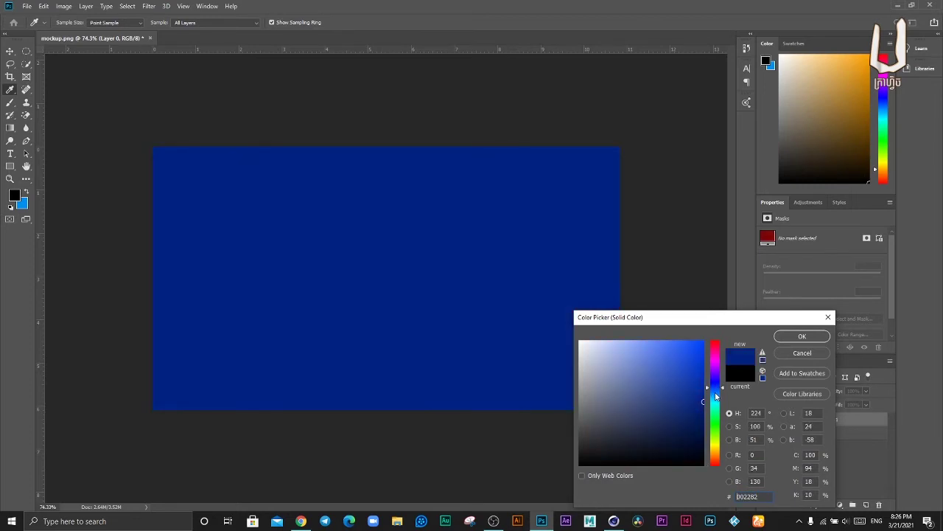
{"action": "left_click", "coordinate": [701, 424]}
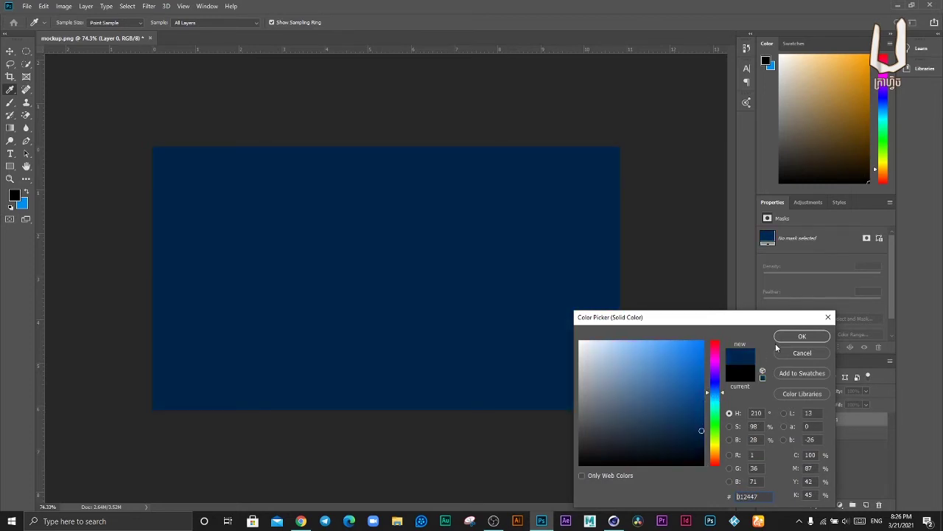
{"action": "left_click", "coordinate": [802, 336]}
{"action": "left_click_drag", "start_coordinate": [826, 419], "coordinate": [835, 446]}
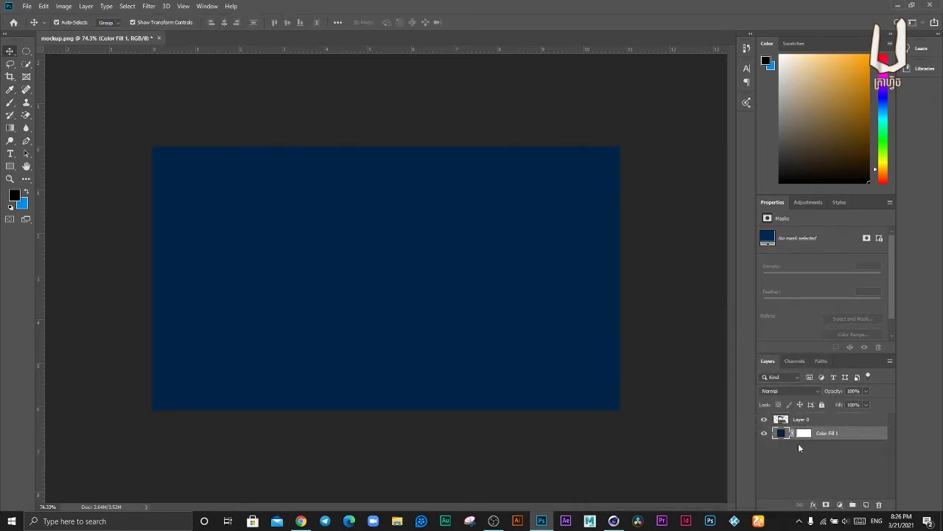
- Fine-tune the fill colour to navy #0a2f54
{"action": "double_click", "coordinate": [780, 433]}
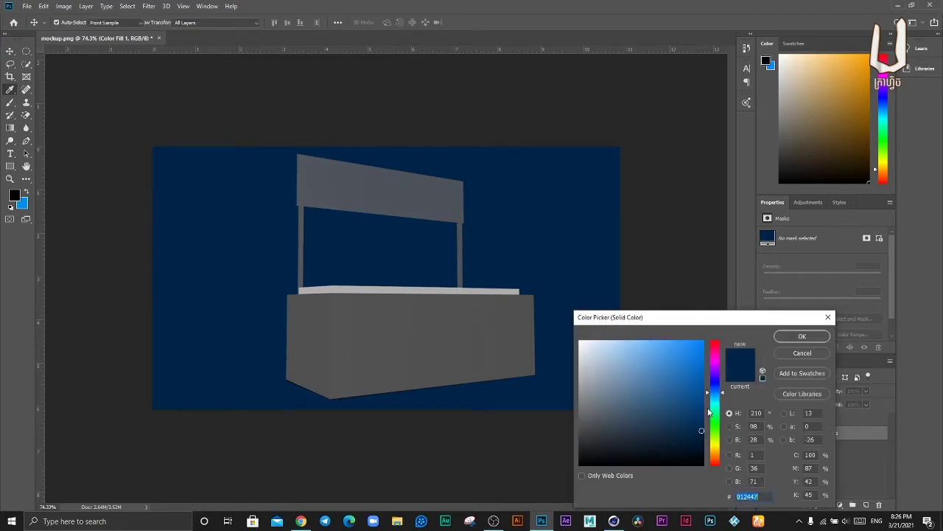
{"action": "left_click", "coordinate": [702, 420]}
{"action": "left_click_drag", "start_coordinate": [702, 418], "coordinate": [702, 426]}
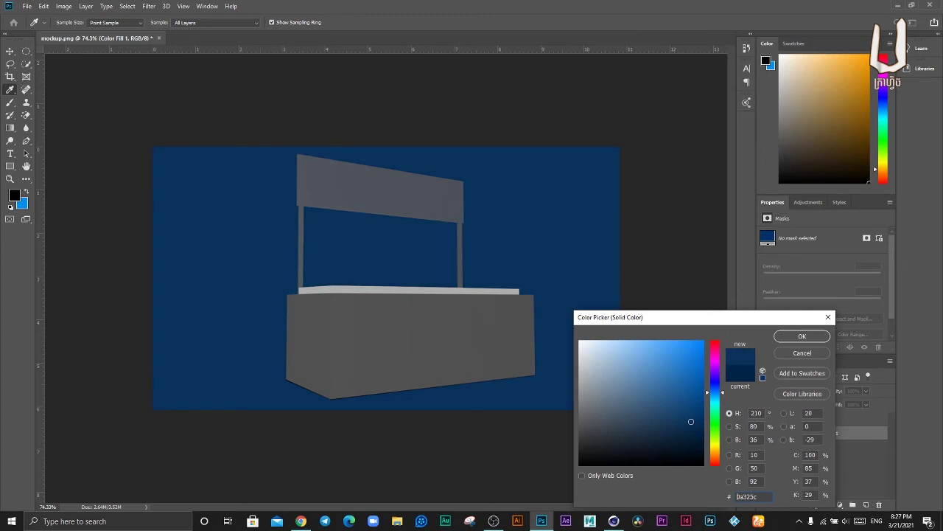
{"action": "left_click_drag", "start_coordinate": [691, 420], "coordinate": [688, 424]}
{"action": "left_click", "coordinate": [802, 336]}
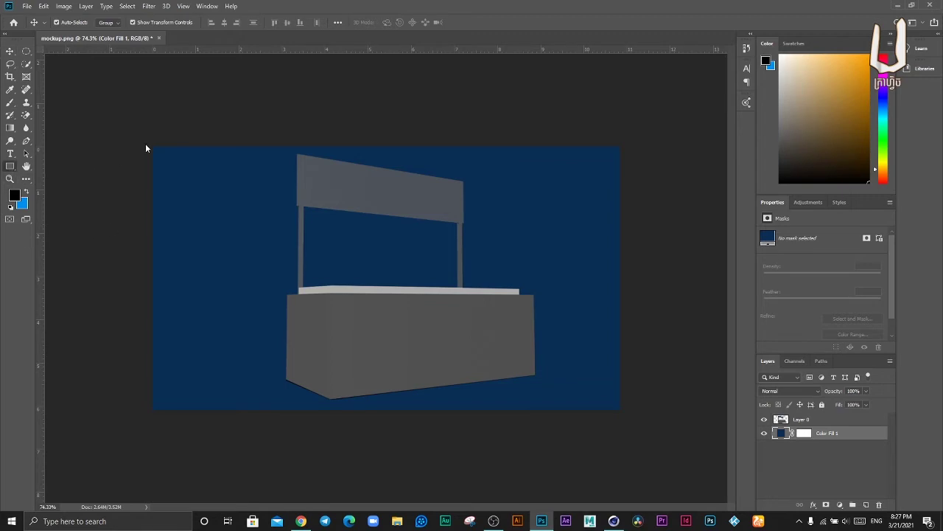
- Draw a rectangle over the upper canvas filled with a slightly lighter blue, #0a3662
{"action": "key", "text": "u"}
{"action": "left_click_drag", "start_coordinate": [142, 134], "coordinate": [626, 361]}
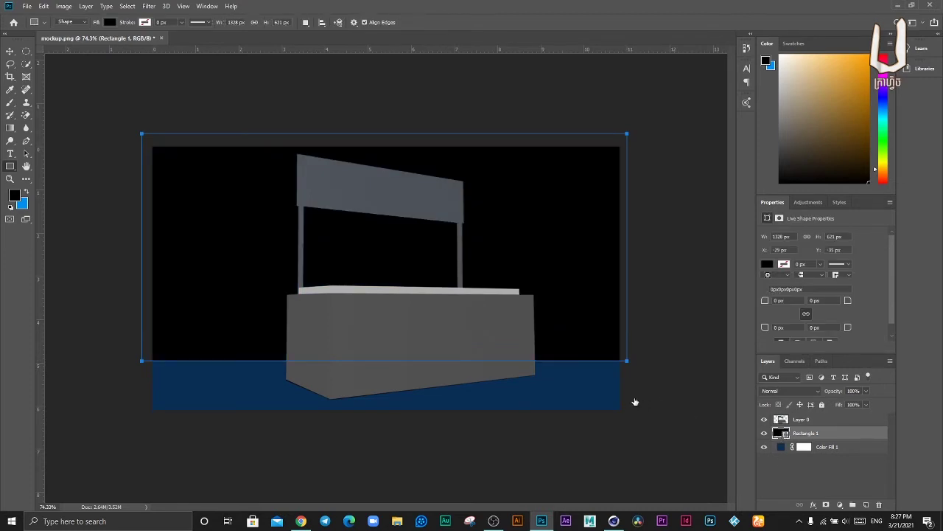
{"action": "left_click", "coordinate": [563, 386]}
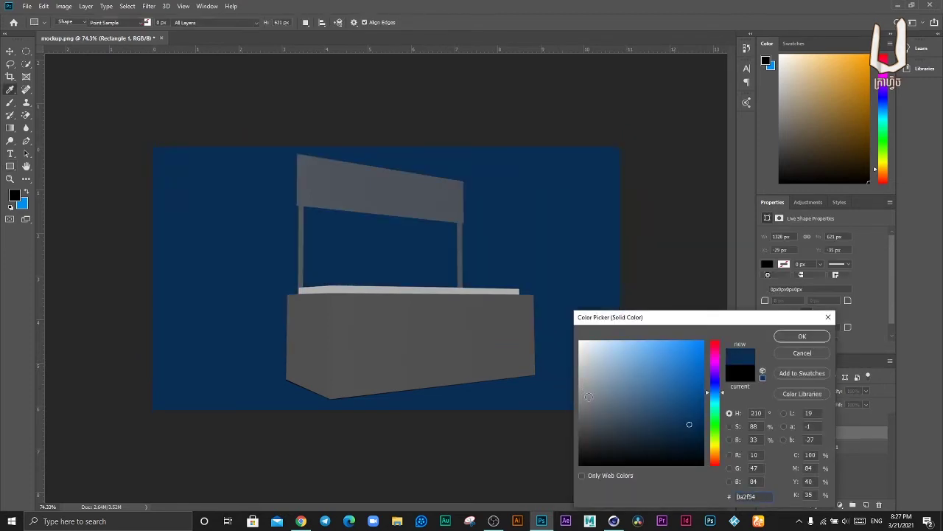
{"action": "left_click", "coordinate": [692, 417]}
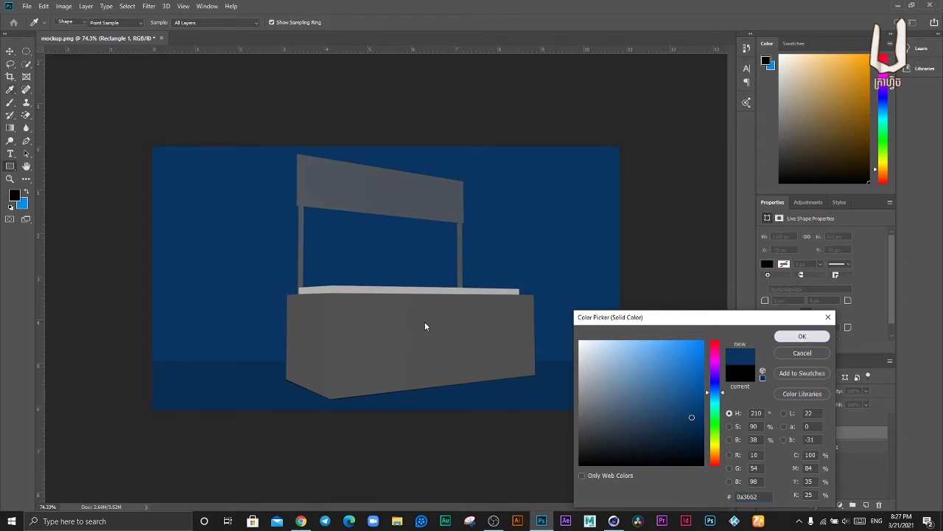
{"action": "key", "text": "Return"}
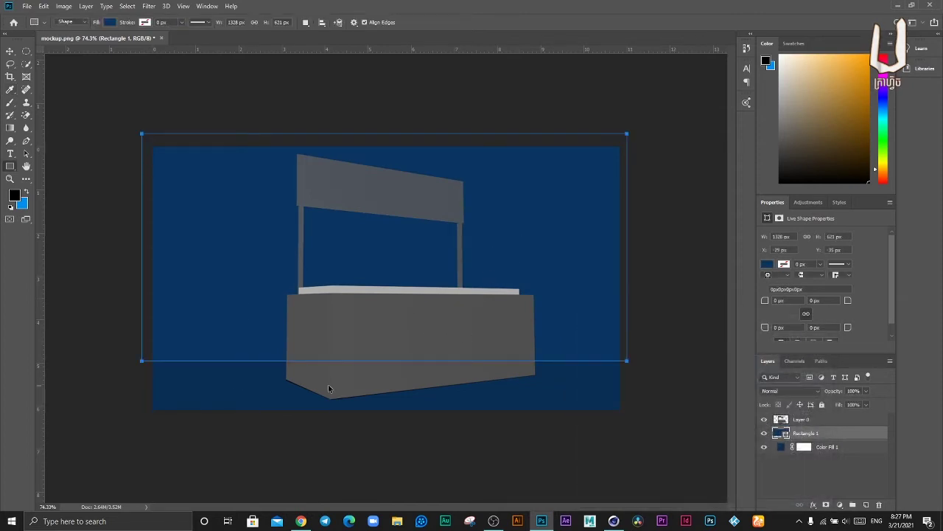
- Distort the rectangle's bottom corners into a slanted floor line, accepting the path conversion
{"action": "key", "text": "ctrl+t"}
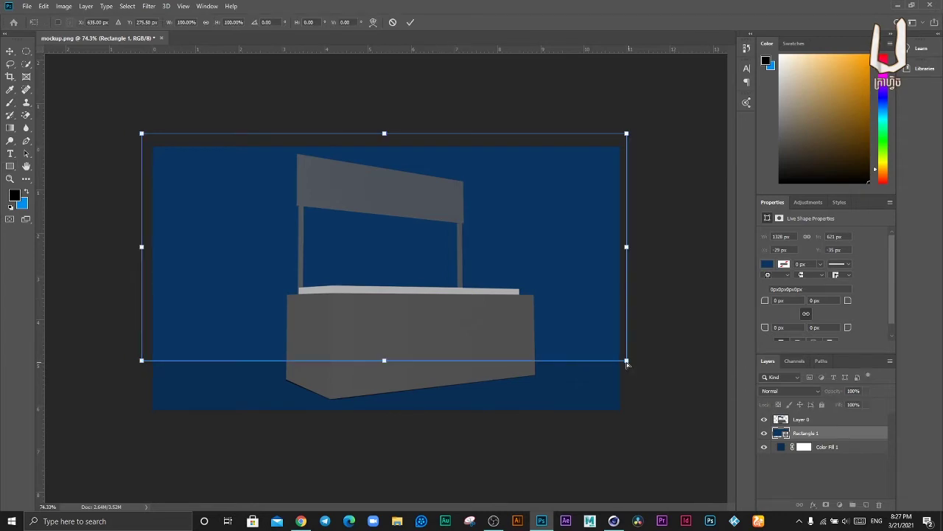
{"action": "left_click_drag", "start_coordinate": [626, 361], "coordinate": [623, 304]}
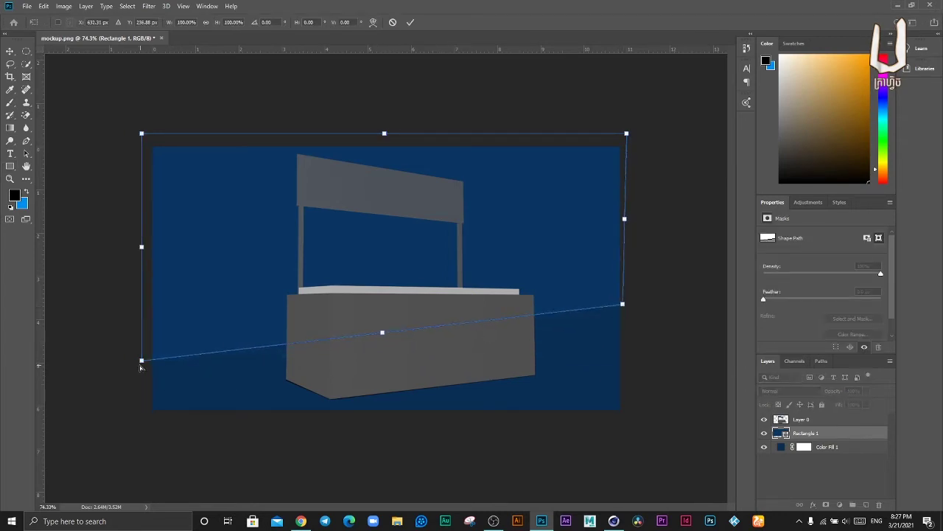
{"action": "left_click_drag", "start_coordinate": [141, 367], "coordinate": [143, 417]}
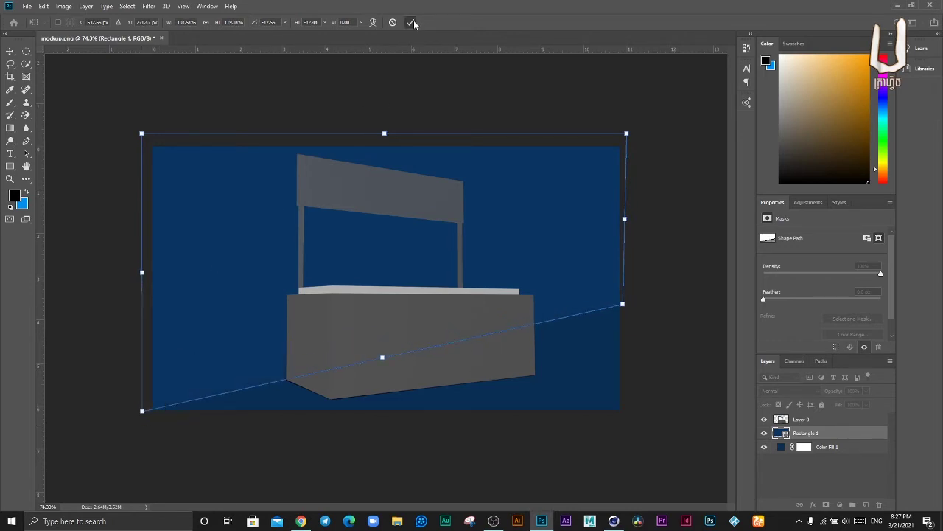
{"action": "key", "text": "Return"}
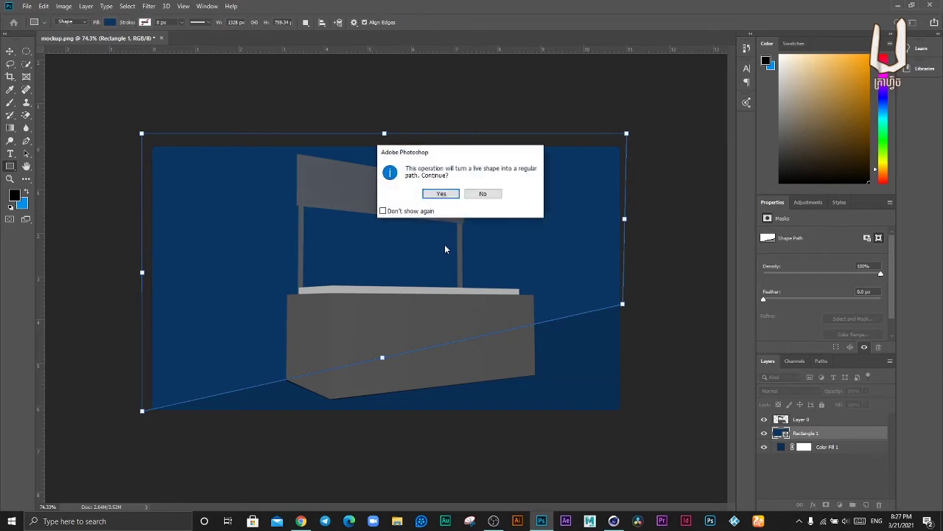
{"action": "left_click", "coordinate": [443, 193]}
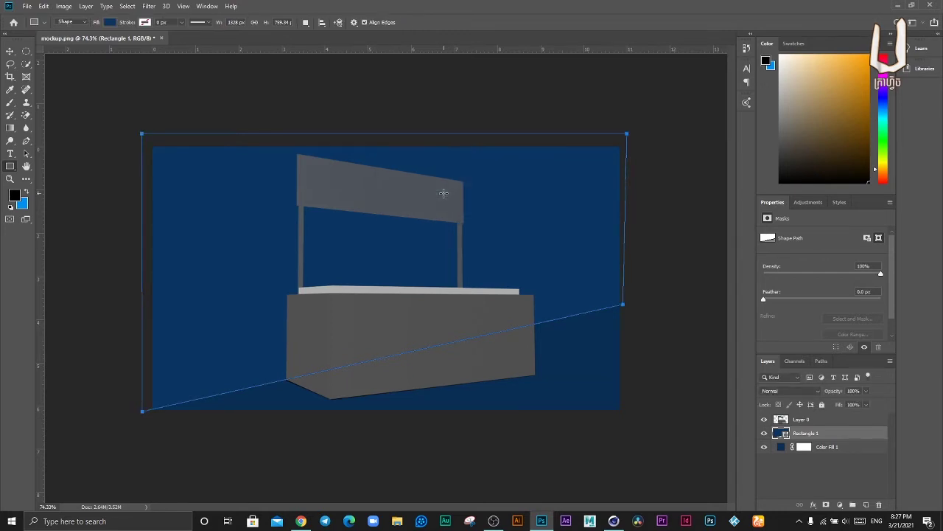
- Nudge the stall layer slightly right and down, then deselect all layers
{"action": "key", "text": "v"}
{"action": "left_click", "coordinate": [667, 317]}
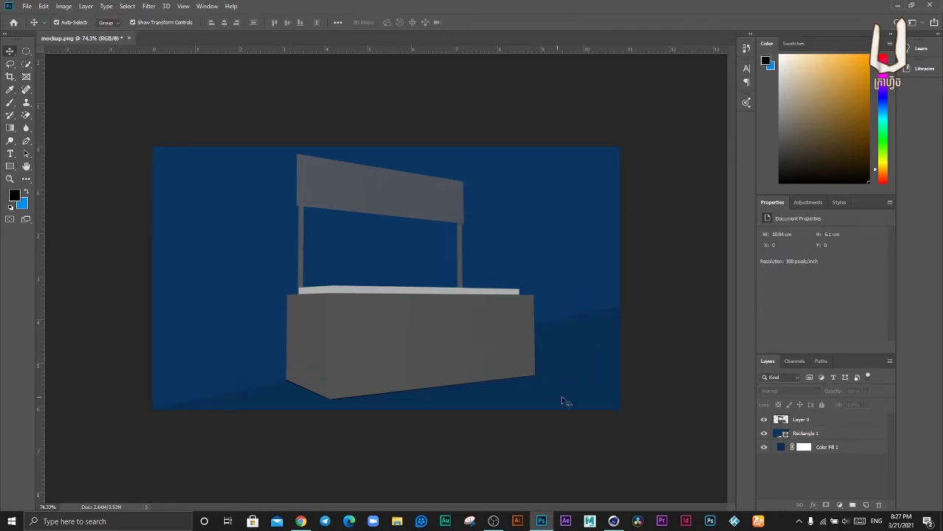
{"action": "mouse_move", "coordinate": [448, 362]}
{"action": "left_mouse_down"}
{"action": "mouse_move", "coordinate": [235, 298]}
{"action": "mouse_move", "coordinate": [248, 298]}
{"action": "left_mouse_up"}
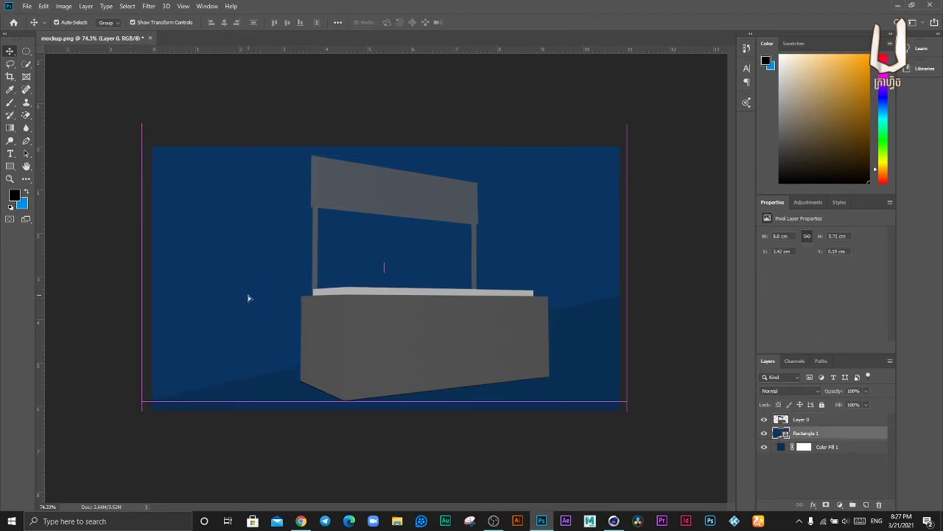
{"action": "left_click", "coordinate": [655, 349]}
{"action": "scroll", "coordinate": [375, 391], "scroll_direction": "up", "scroll_amount": 5}
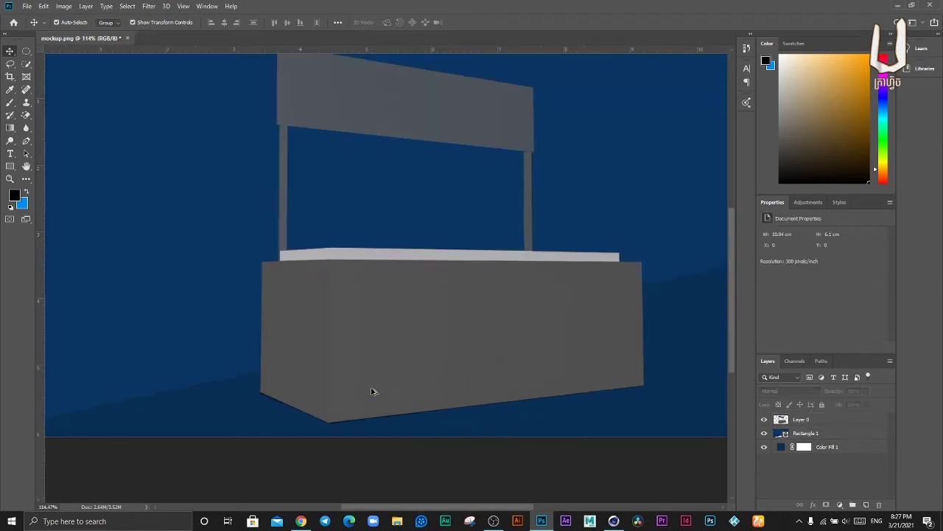
{"action": "scroll", "coordinate": [371, 391], "scroll_direction": "down", "scroll_amount": 3}
{"action": "scroll", "coordinate": [373, 390], "scroll_direction": "down", "scroll_amount": 2}
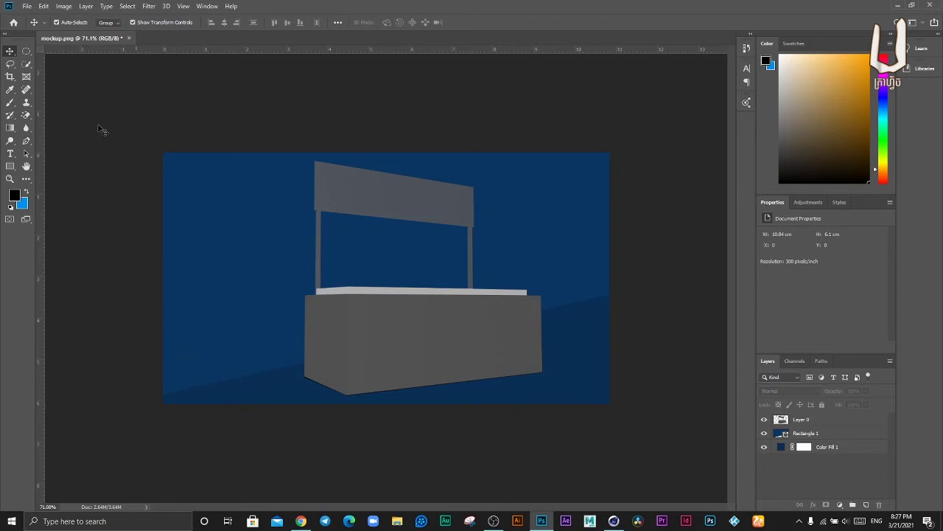
- Open banner 4 print.jpg from the Klen artwork 7 folder on drive D
{"action": "left_click", "coordinate": [28, 6]}
{"action": "left_click", "coordinate": [32, 27]}
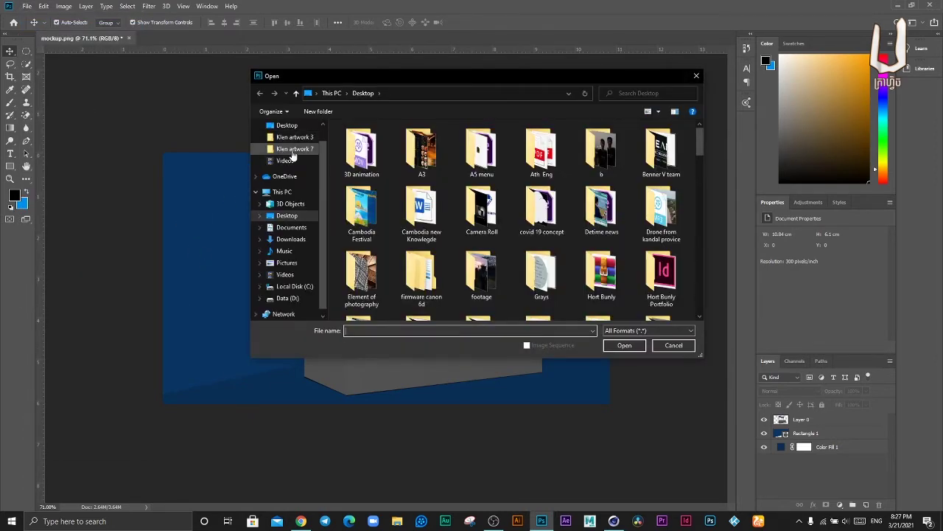
{"action": "left_click", "coordinate": [294, 149]}
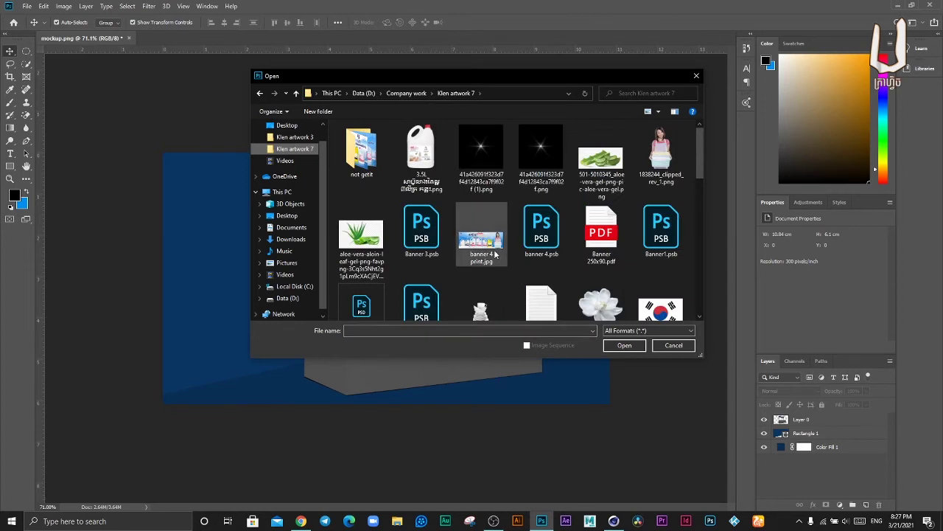
{"action": "left_click", "coordinate": [493, 251]}
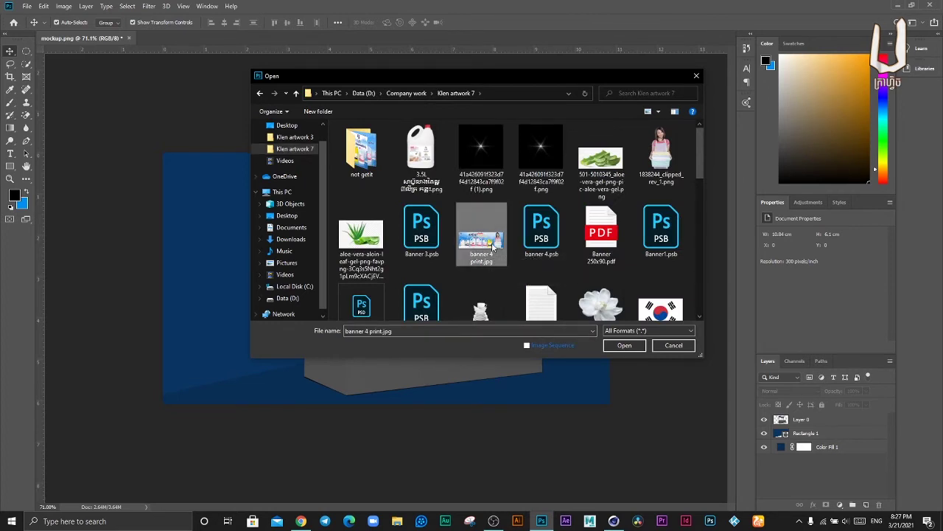
{"action": "double_click", "coordinate": [493, 248]}
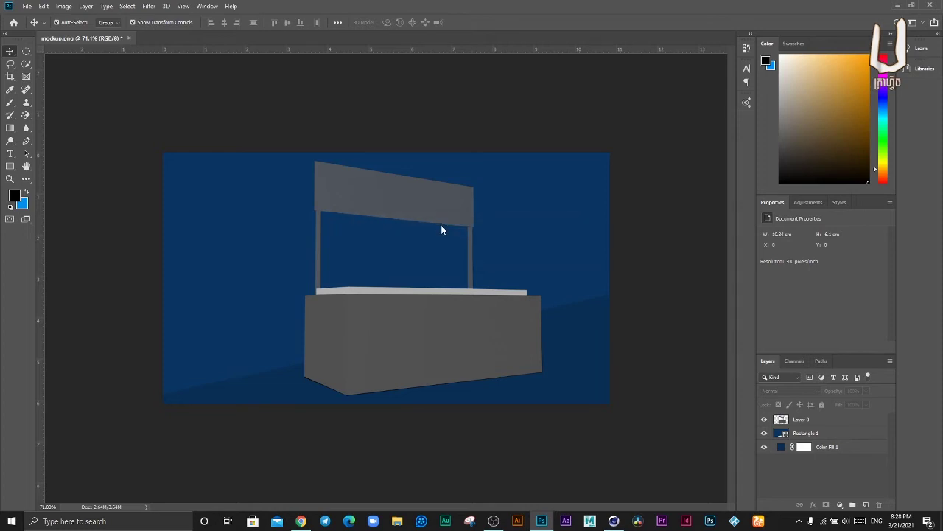
- In banner 4 print.jpg, unlock the Background into Layer 0 and convert it to a smart object
{"action": "left_click", "coordinate": [187, 38]}
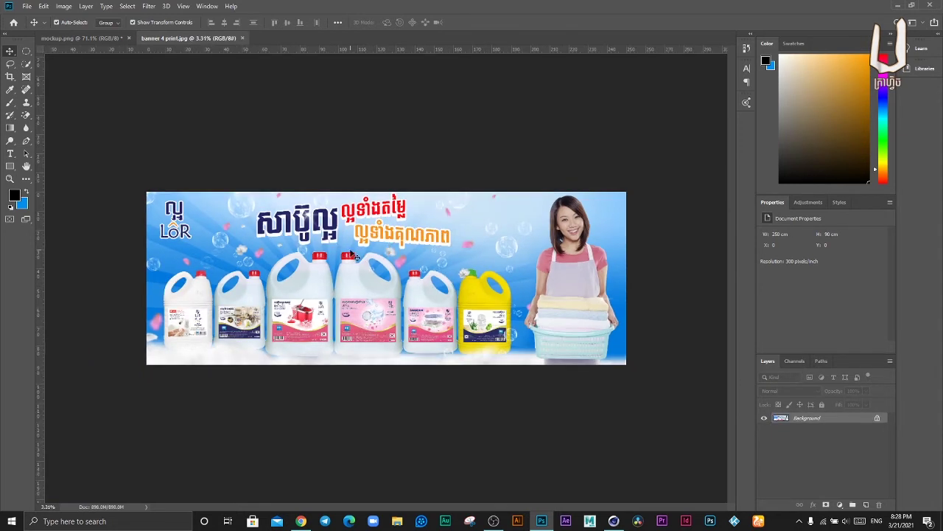
{"action": "right_click", "coordinate": [810, 420]}
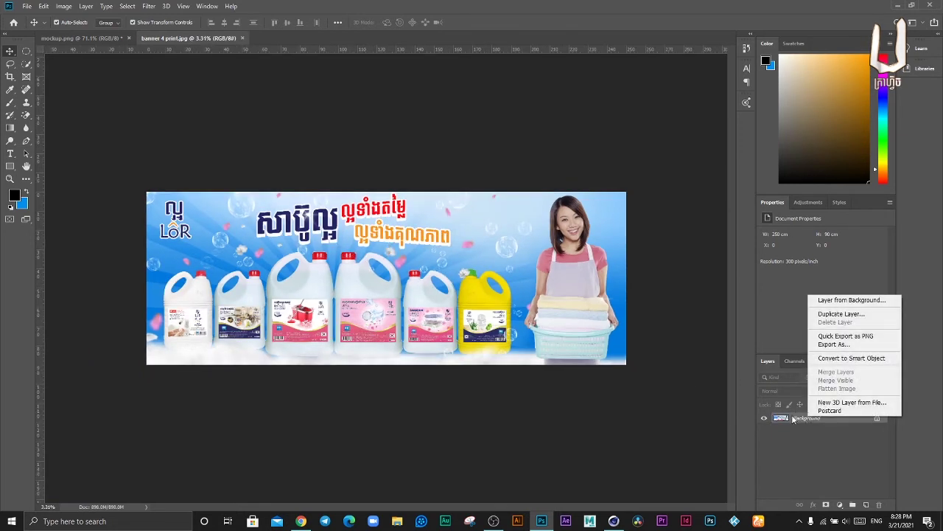
{"action": "left_click", "coordinate": [856, 422]}
{"action": "left_click", "coordinate": [877, 420]}
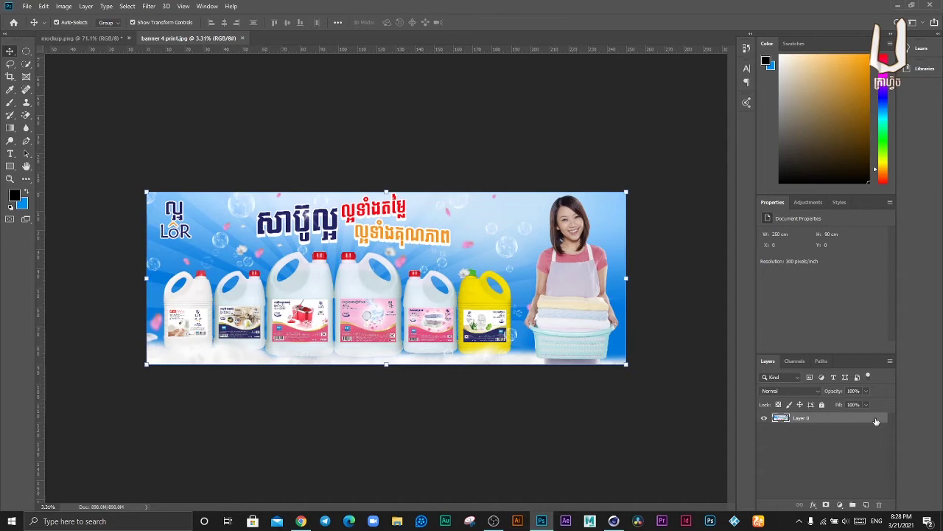
{"action": "right_click", "coordinate": [804, 419]}
{"action": "left_click", "coordinate": [836, 139]}
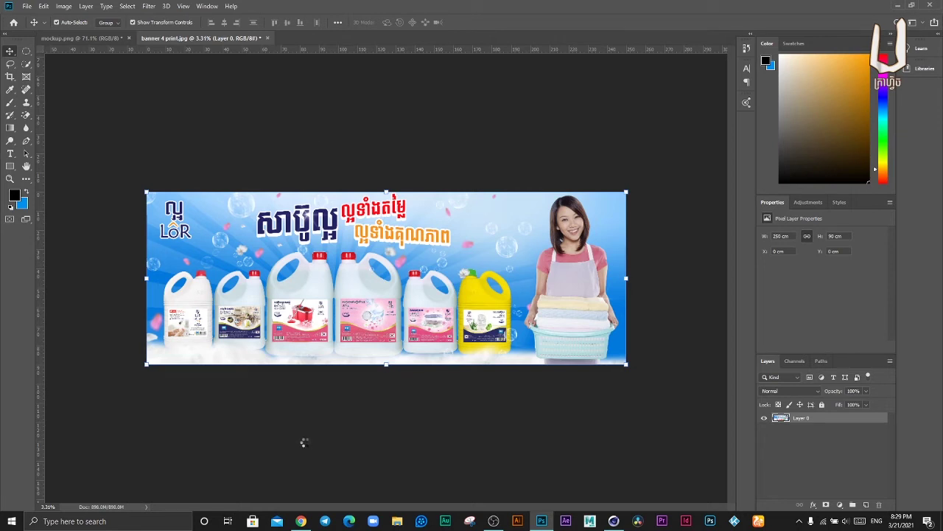
- Bring the web browser to the front briefly, then Alt+Tab back to the banner
{"action": "left_click", "coordinate": [299, 523]}
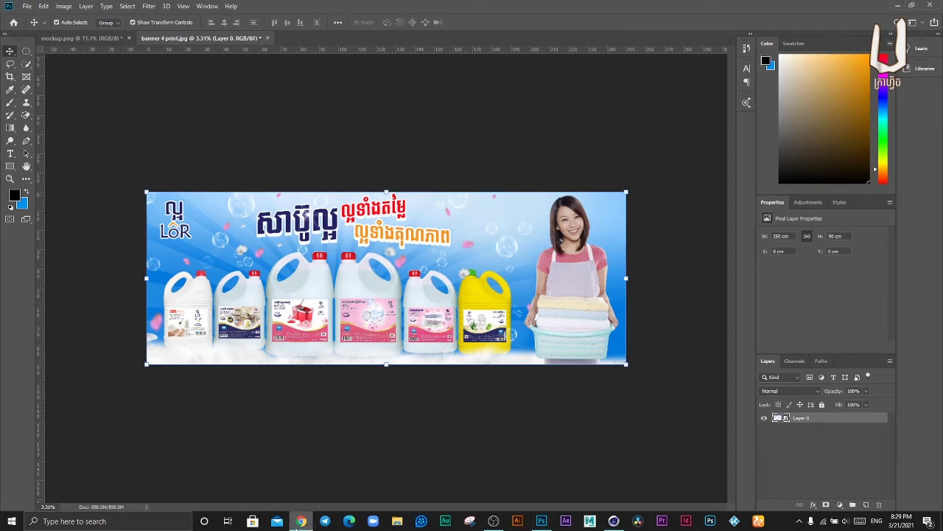
{"action": "right_click", "coordinate": [299, 524]}
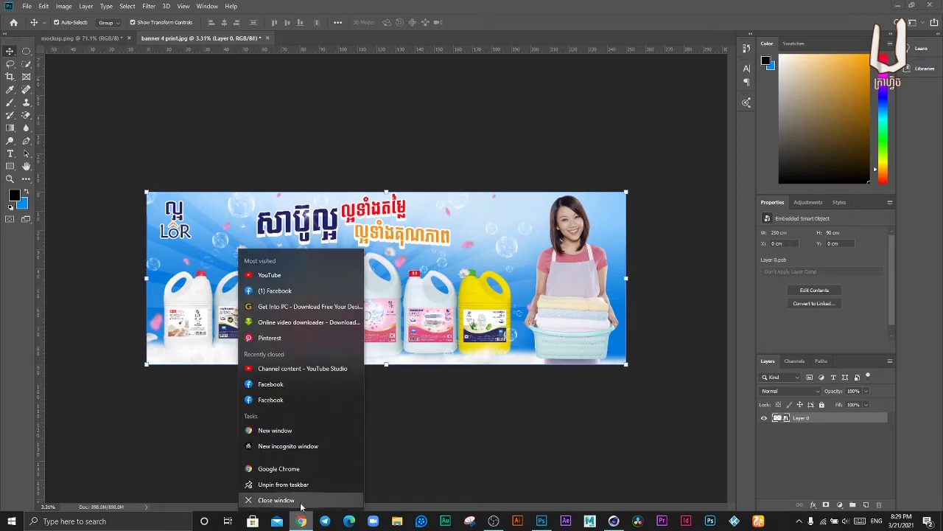
{"action": "left_click", "coordinate": [301, 521]}
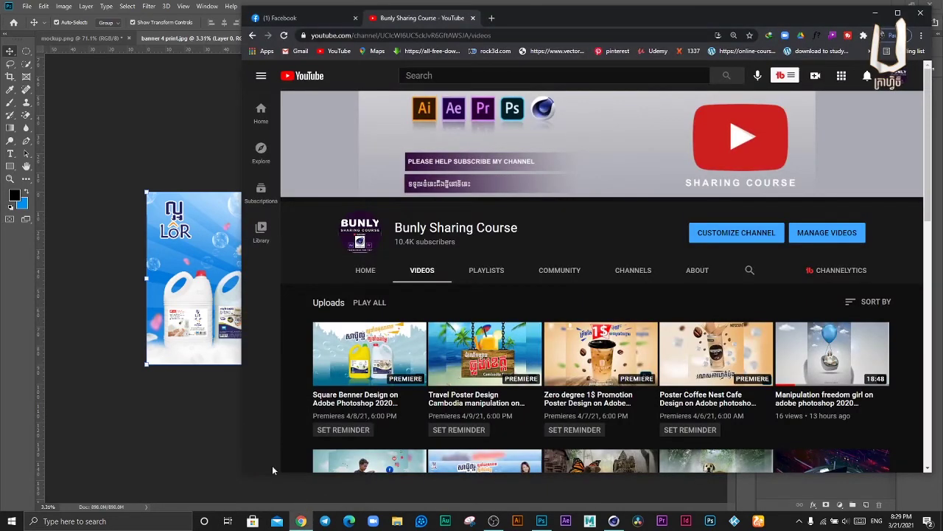
{"action": "key", "text": "alt+Tab"}
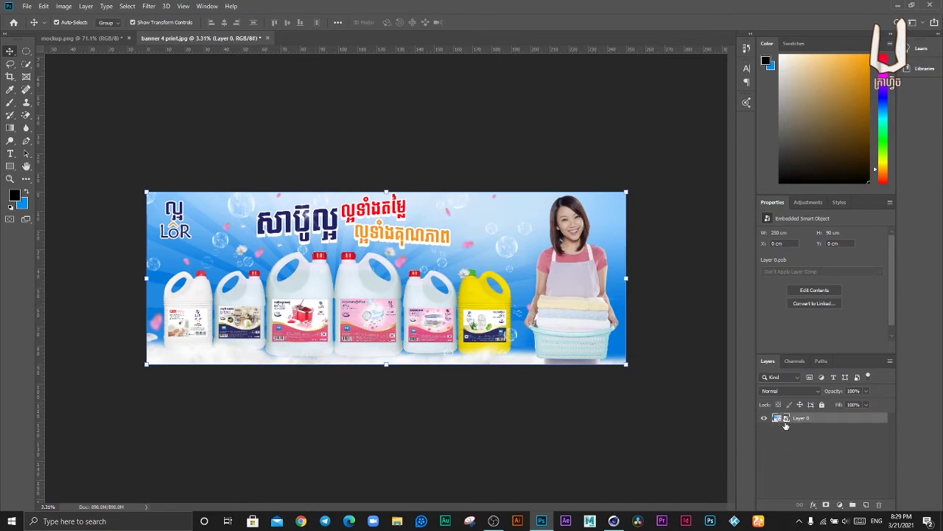
- Drag the banner's Layer 0 into the mockup.png document and zoom out
{"action": "mouse_move", "coordinate": [388, 312]}
{"action": "left_mouse_down"}
{"action": "mouse_move", "coordinate": [101, 39]}
{"action": "mouse_move", "coordinate": [428, 333]}
{"action": "left_mouse_up"}
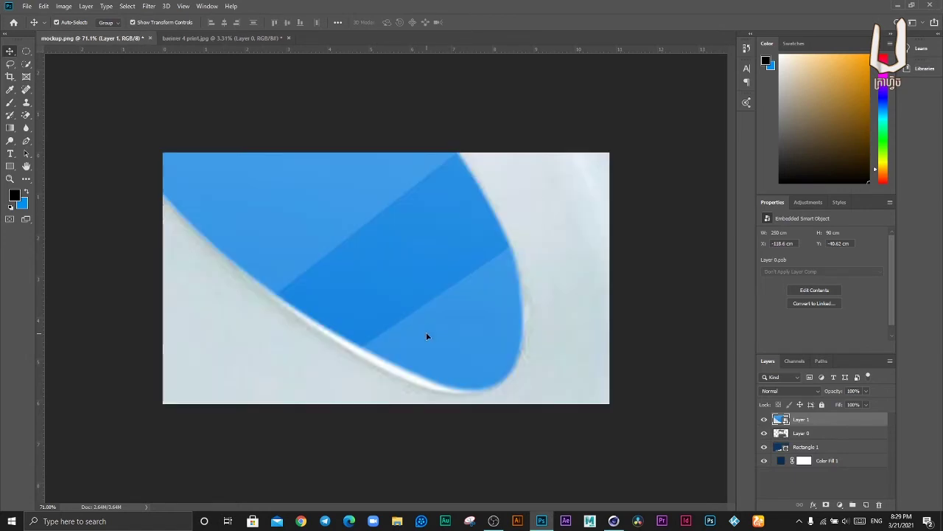
{"action": "scroll", "coordinate": [427, 335], "scroll_direction": "down", "scroll_amount": 3}
{"action": "scroll", "coordinate": [427, 334], "scroll_direction": "down", "scroll_amount": 3}
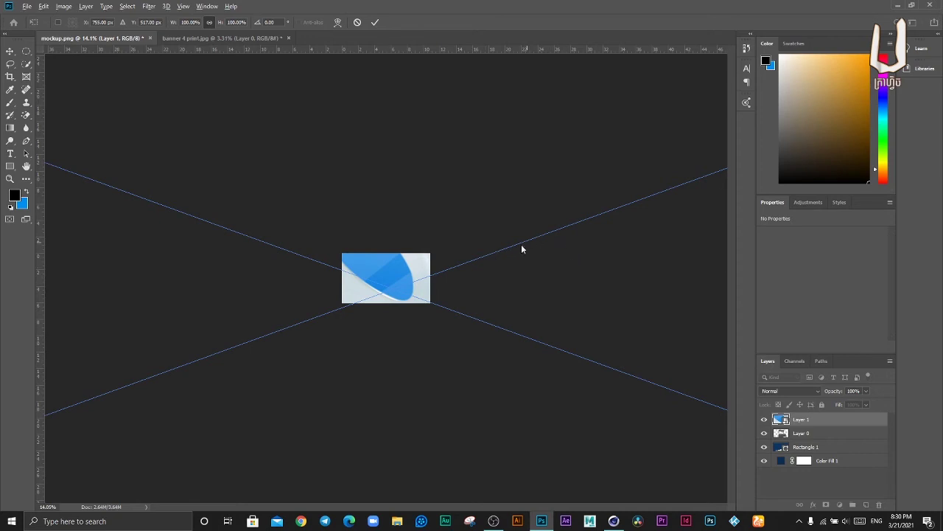
- Scale the oversized banner down and move it over the stall's front
{"action": "key", "text": "ctrl+0"}
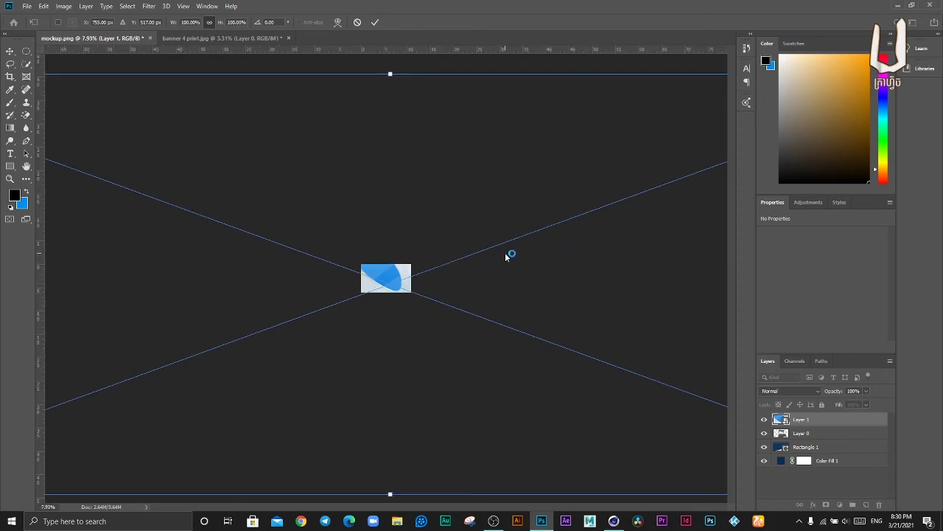
{"action": "key", "text": "ctrl+0"}
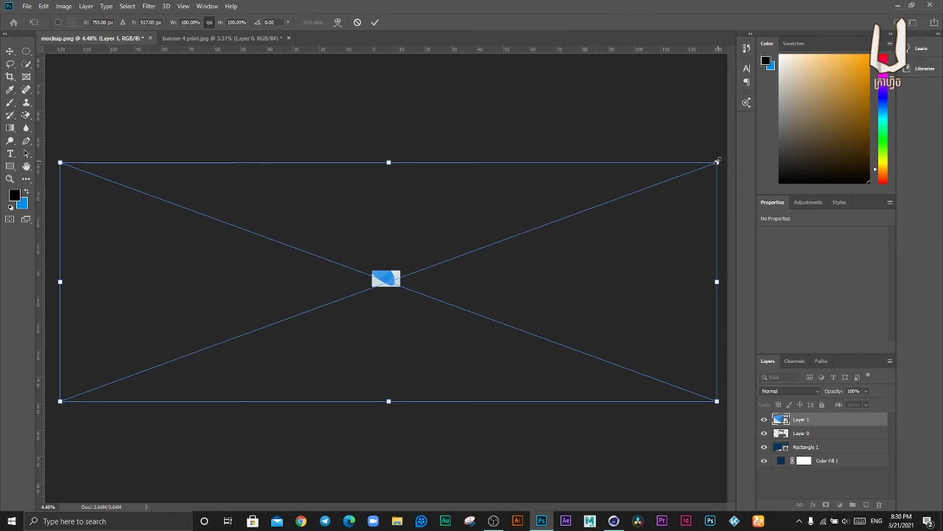
{"action": "left_click_drag", "start_coordinate": [718, 161], "coordinate": [492, 219]}
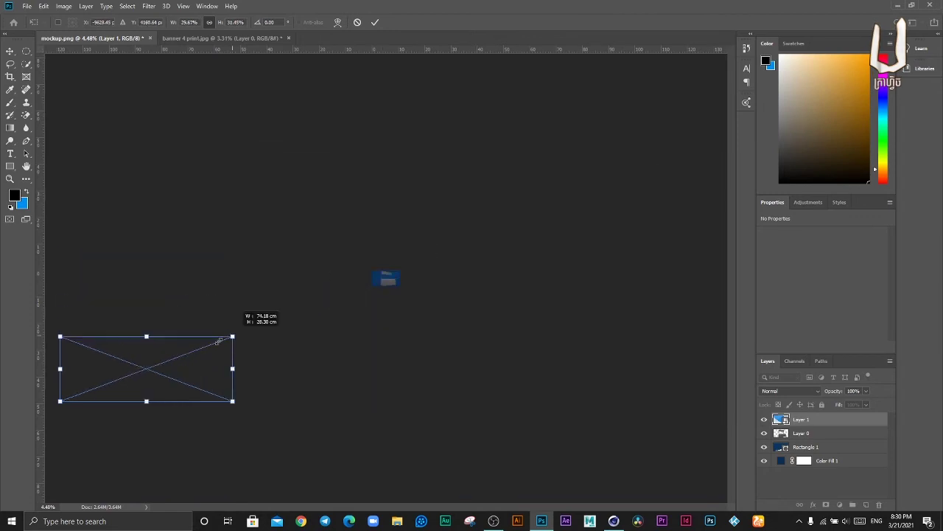
{"action": "mouse_move", "coordinate": [356, 279]}
{"action": "left_mouse_down"}
{"action": "mouse_move", "coordinate": [148, 379]}
{"action": "mouse_move", "coordinate": [157, 352]}
{"action": "mouse_move", "coordinate": [283, 301]}
{"action": "mouse_move", "coordinate": [421, 269]}
{"action": "mouse_move", "coordinate": [98, 388]}
{"action": "mouse_move", "coordinate": [385, 274]}
{"action": "mouse_move", "coordinate": [410, 279]}
{"action": "mouse_move", "coordinate": [375, 292]}
{"action": "left_mouse_up"}
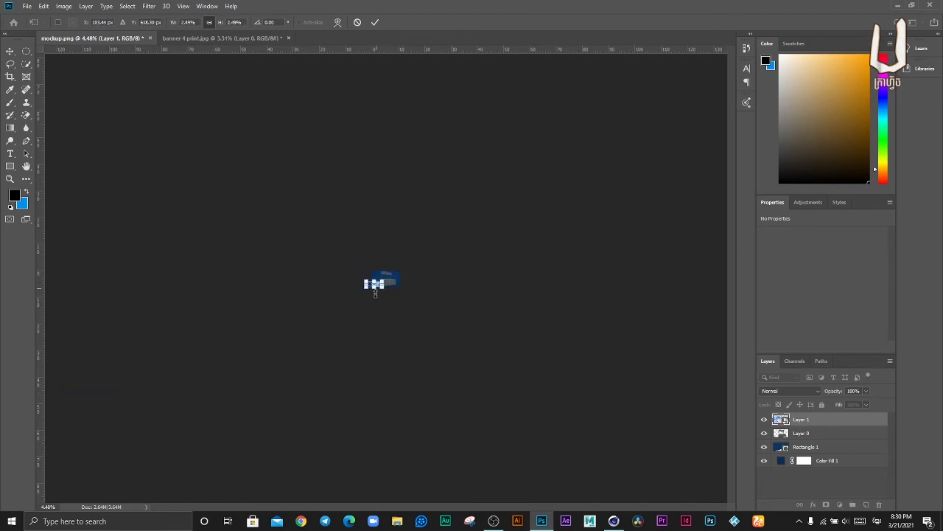
{"action": "scroll", "coordinate": [383, 289], "scroll_direction": "up", "scroll_amount": 1}
{"action": "scroll", "coordinate": [389, 289], "scroll_direction": "up", "scroll_amount": 2}
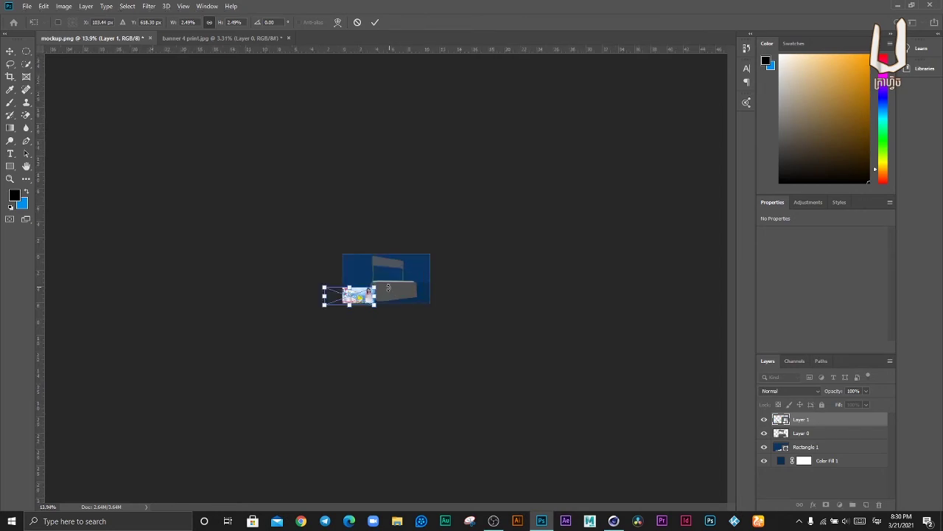
{"action": "scroll", "coordinate": [389, 293], "scroll_direction": "up", "scroll_amount": 1}
{"action": "scroll", "coordinate": [385, 290], "scroll_direction": "up", "scroll_amount": 1}
{"action": "scroll", "coordinate": [385, 290], "scroll_direction": "up", "scroll_amount": 4}
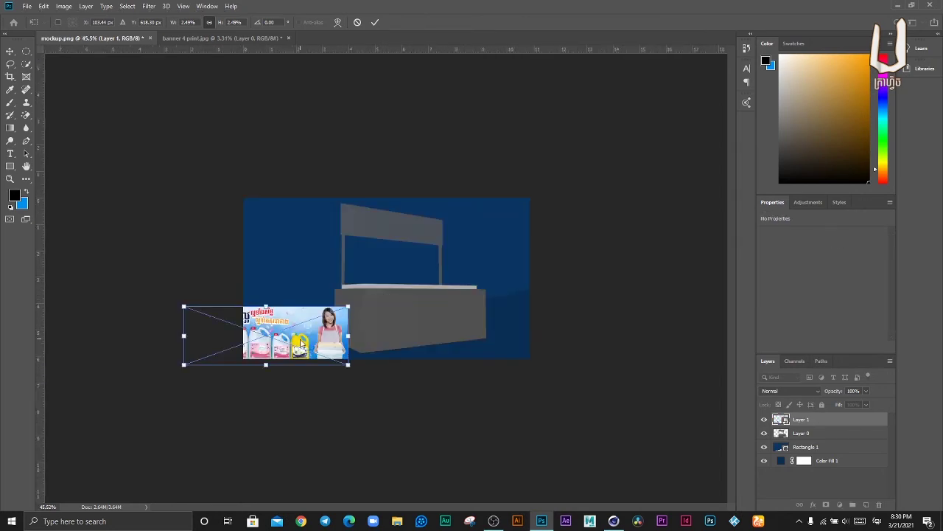
{"action": "left_click_drag", "start_coordinate": [309, 342], "coordinate": [423, 325]}
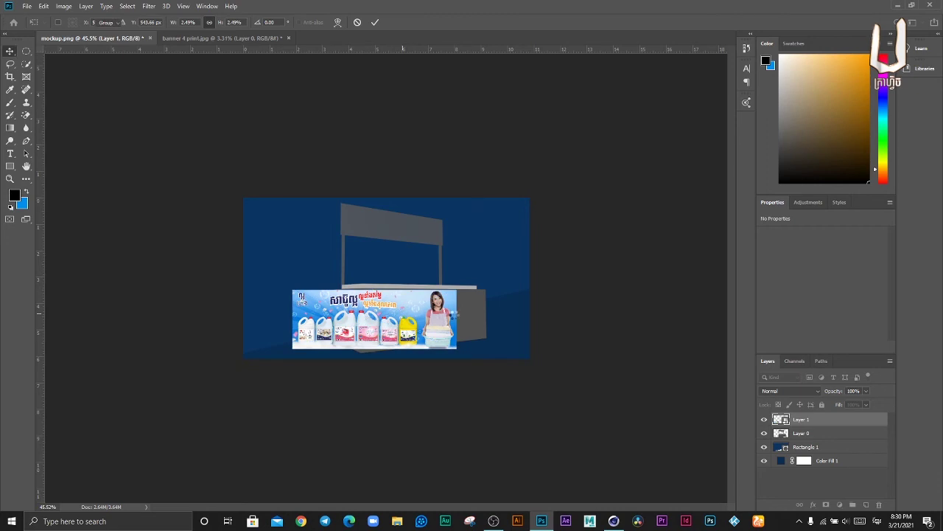
{"action": "key", "text": "Return"}
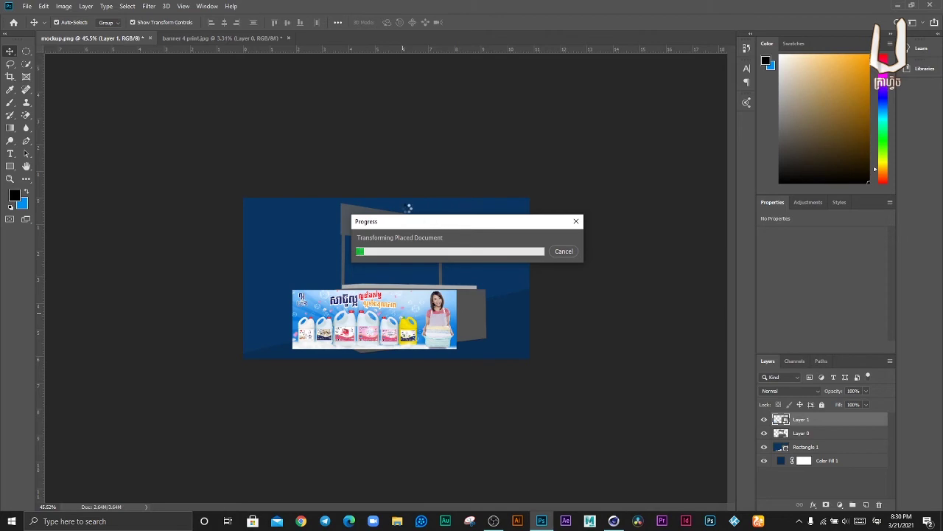
- Slide and rescale the banner to fit the counter front, then quit Cinema 4D without saving
{"action": "left_click_drag", "start_coordinate": [434, 312], "coordinate": [491, 310]}
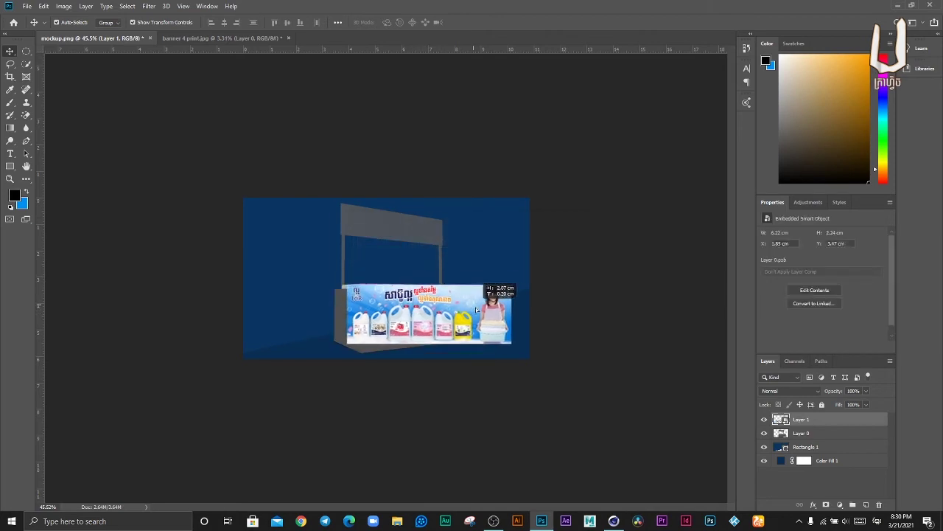
{"action": "scroll", "coordinate": [495, 309], "scroll_direction": "up", "scroll_amount": 5}
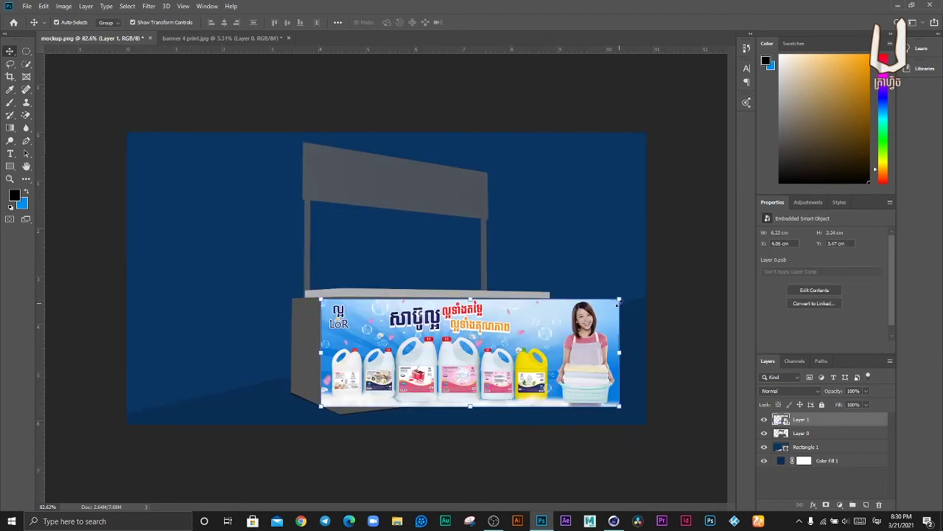
{"action": "key", "text": "ctrl+t"}
{"action": "left_click_drag", "start_coordinate": [617, 300], "coordinate": [530, 326]}
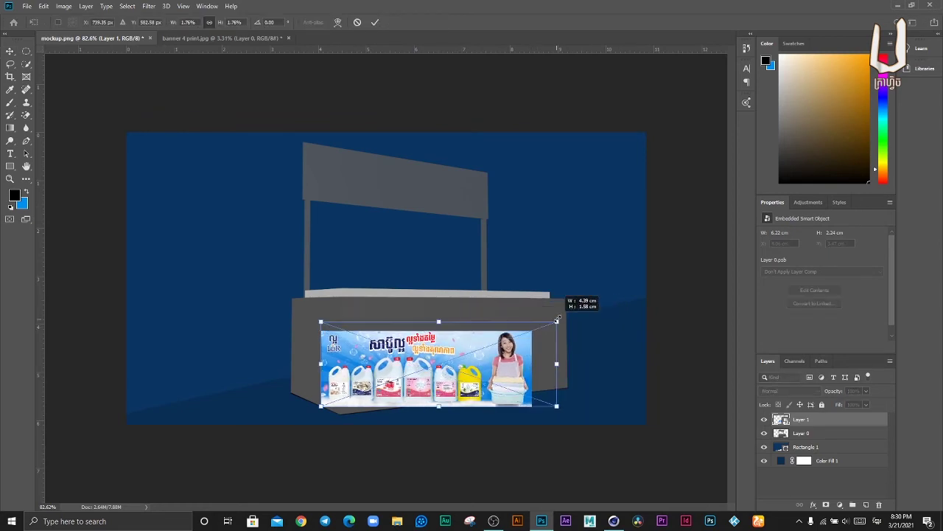
{"action": "left_click_drag", "start_coordinate": [531, 327], "coordinate": [558, 318]}
{"action": "key", "text": "Return"}
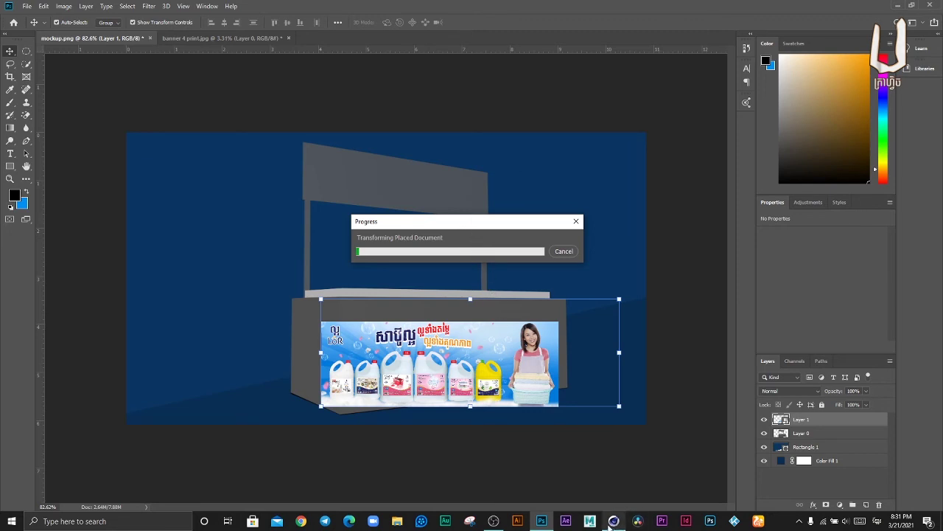
{"action": "mouse_move", "coordinate": [613, 521]}
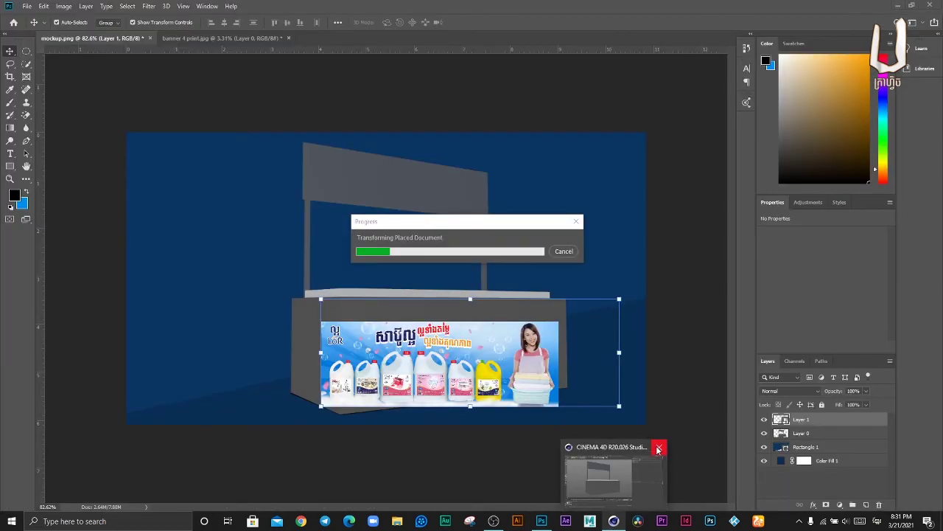
{"action": "left_click", "coordinate": [658, 447]}
{"action": "left_click", "coordinate": [468, 300]}
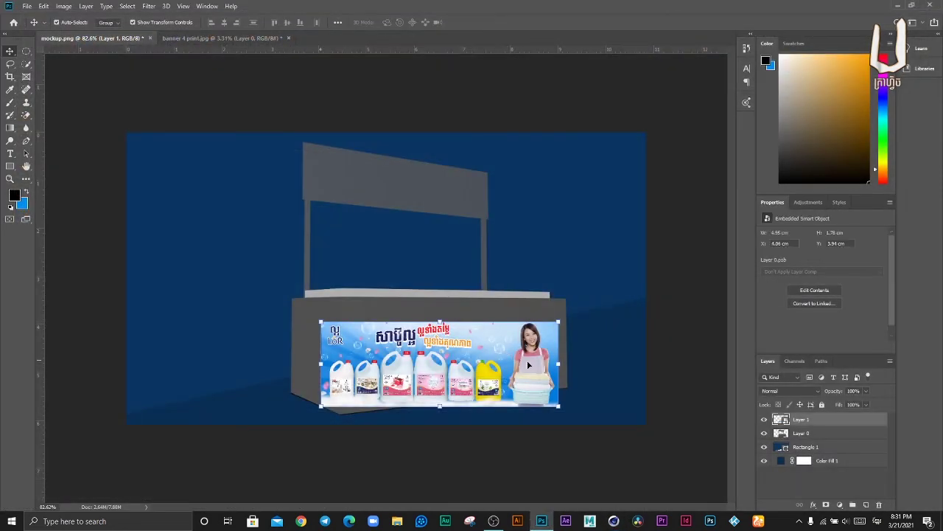
- Nudge the banner up and pin its four corners to the stall front's corners, then commit
{"action": "left_click_drag", "start_coordinate": [529, 363], "coordinate": [532, 352]}
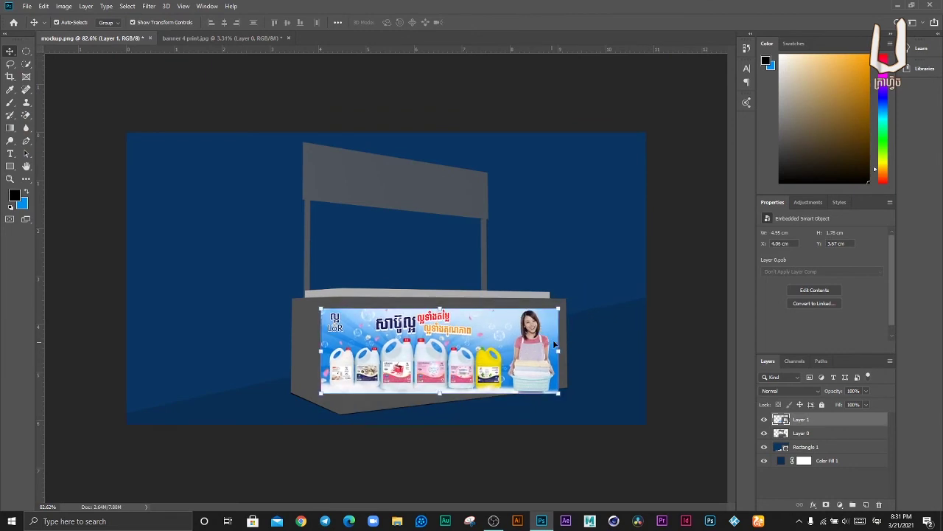
{"action": "scroll", "coordinate": [558, 332], "scroll_direction": "up", "scroll_amount": 2}
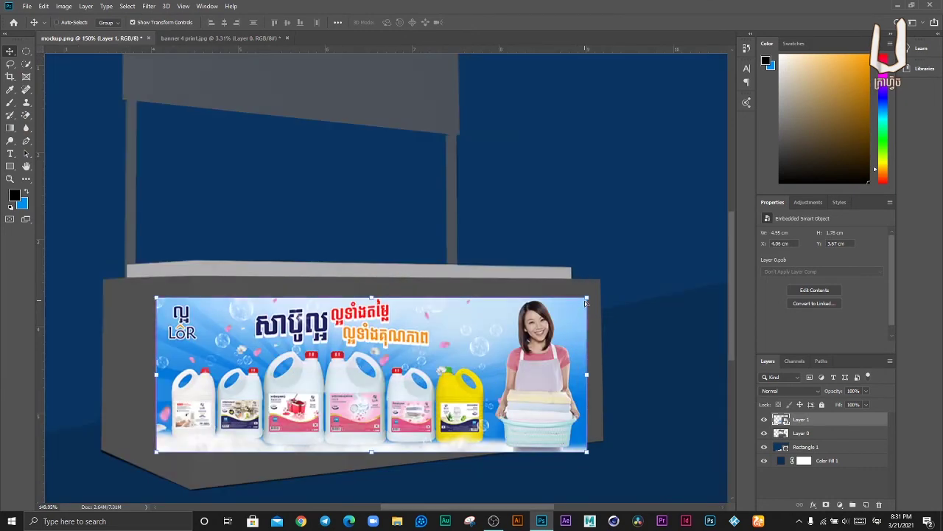
{"action": "key", "text": "ctrl+t"}
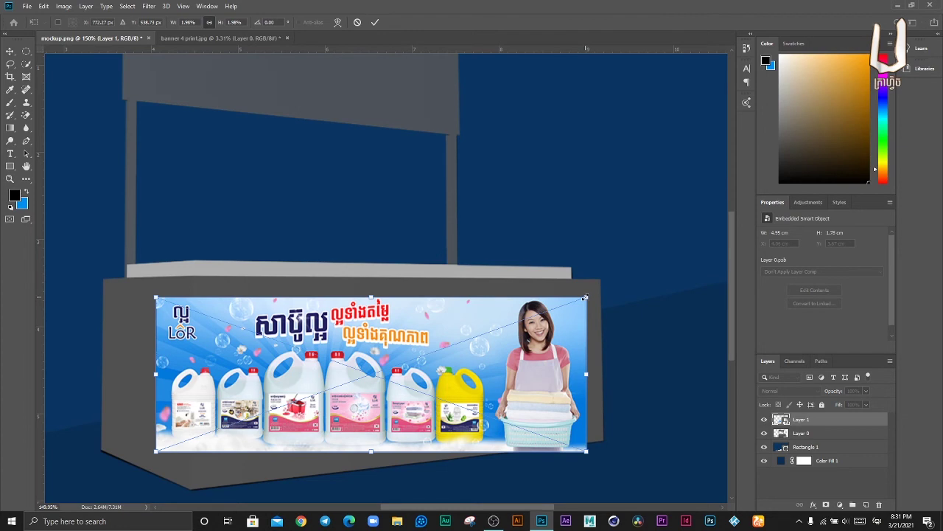
{"action": "left_click_drag", "start_coordinate": [587, 298], "coordinate": [601, 281]}
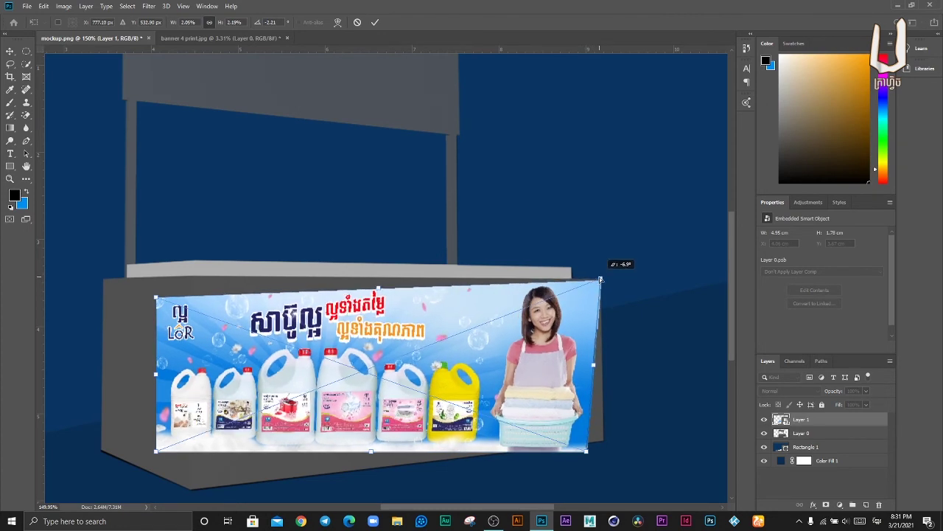
{"action": "left_click_drag", "start_coordinate": [601, 280], "coordinate": [601, 278]}
{"action": "left_click_drag", "start_coordinate": [588, 453], "coordinate": [606, 443]}
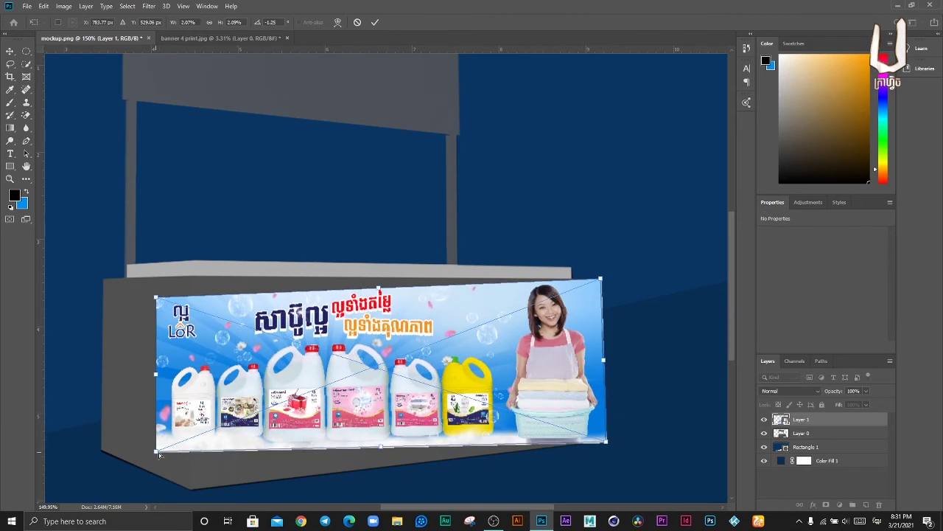
{"action": "left_click_drag", "start_coordinate": [154, 457], "coordinate": [191, 488]}
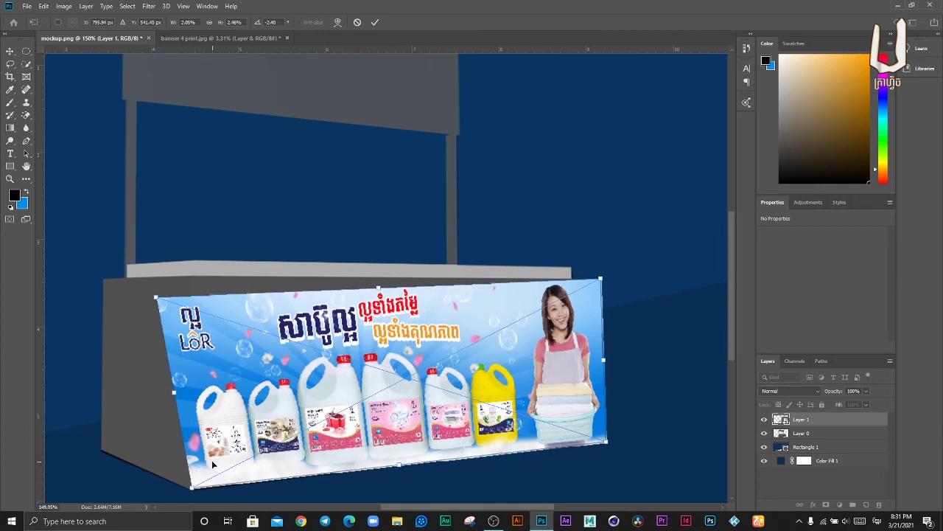
{"action": "left_click_drag", "start_coordinate": [155, 298], "coordinate": [193, 277]}
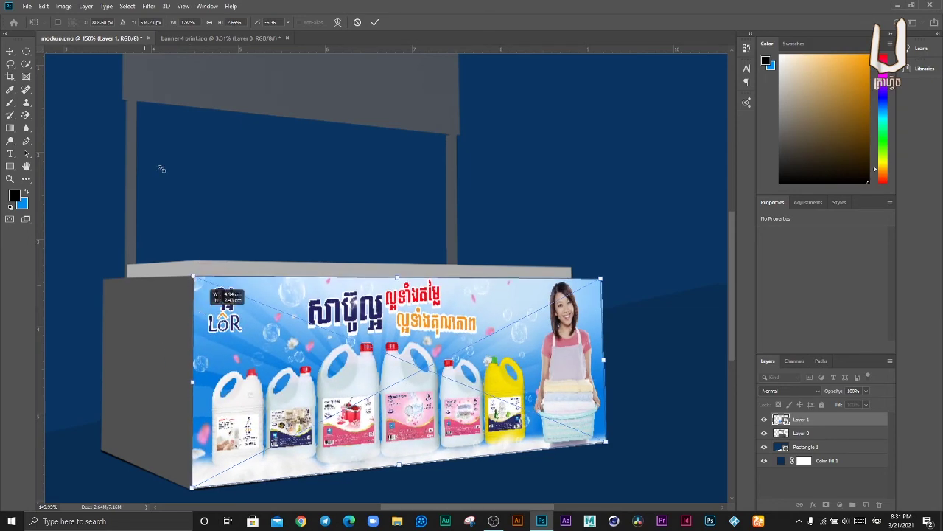
{"action": "left_click", "coordinate": [374, 23]}
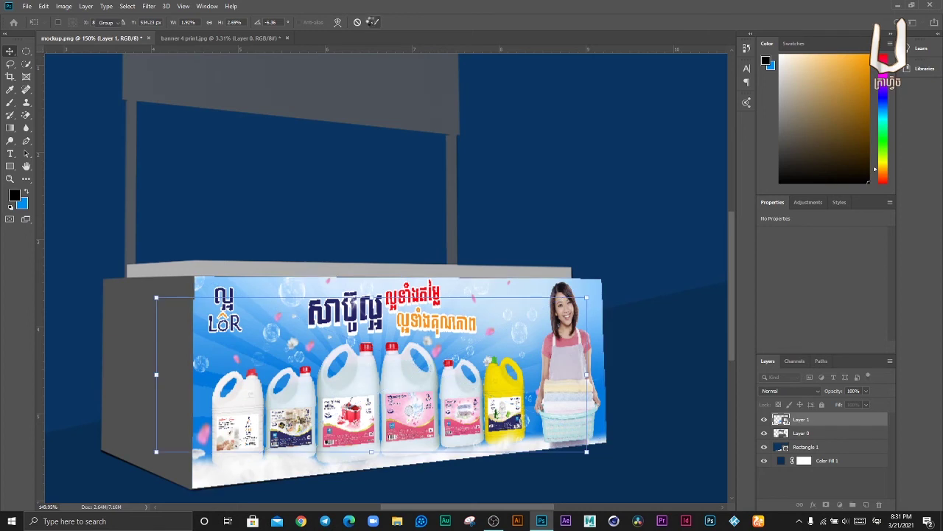
{"action": "left_click", "coordinate": [373, 23]}
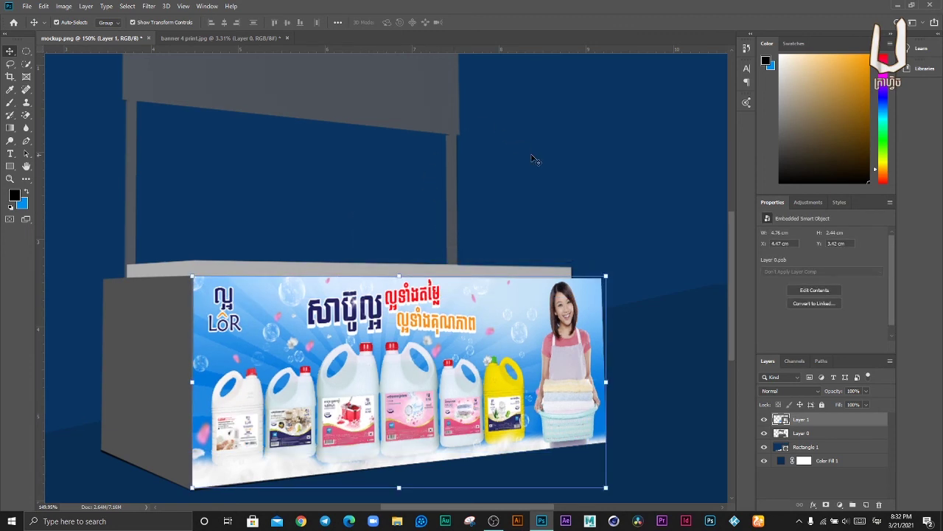
- Close the flat banner document without saving and refit the stall mockup view
{"action": "left_click", "coordinate": [536, 184]}
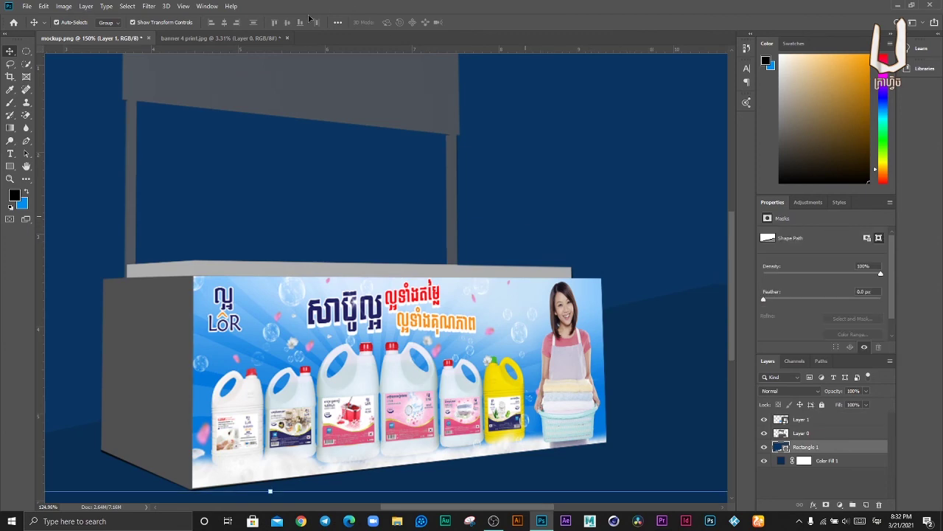
{"action": "left_click", "coordinate": [275, 39]}
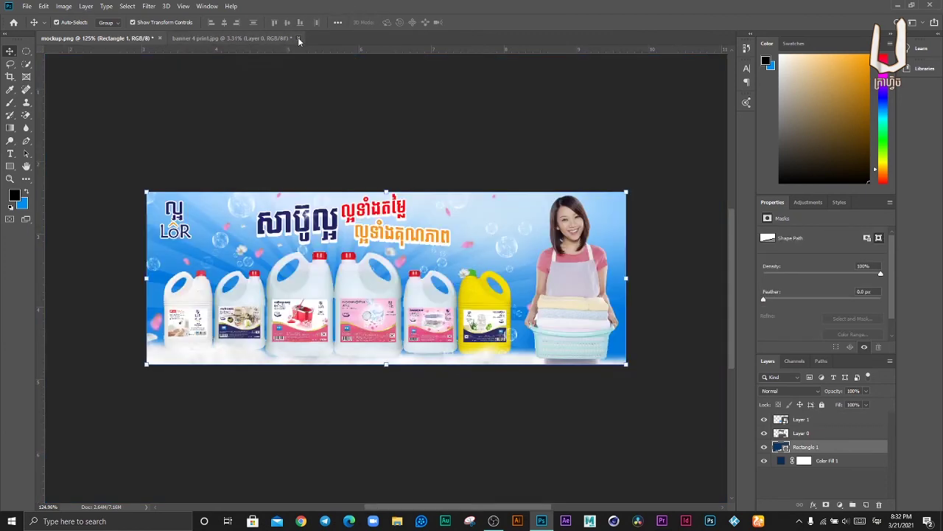
{"action": "left_click", "coordinate": [298, 38]}
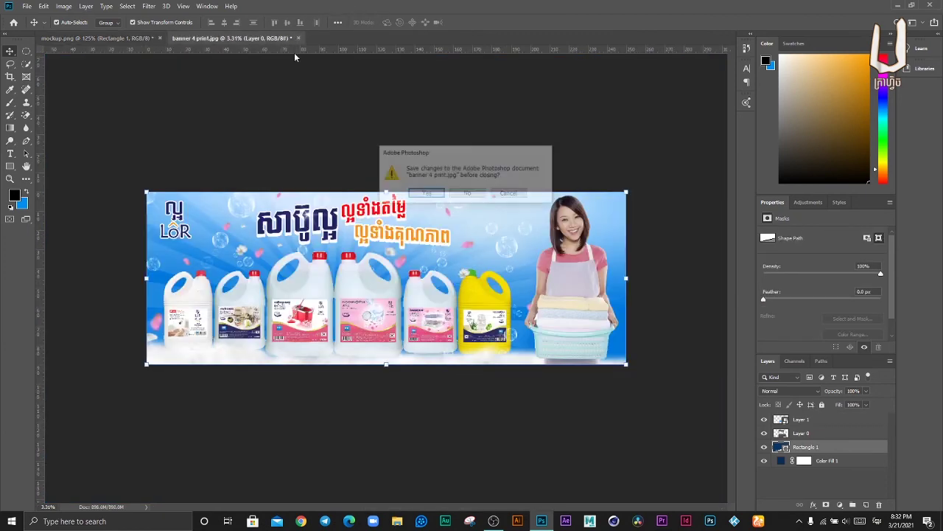
{"action": "left_click", "coordinate": [468, 193]}
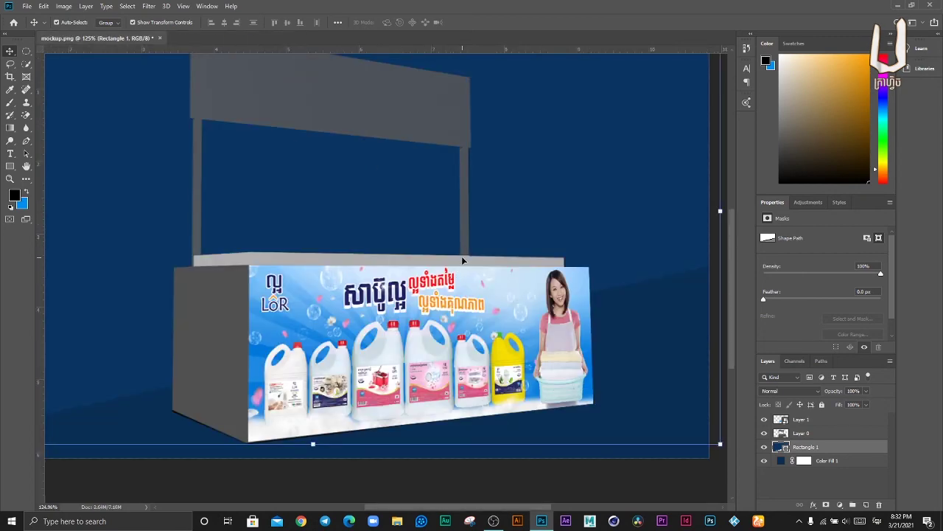
{"action": "key", "text": "ctrl+0"}
{"action": "left_click", "coordinate": [691, 244]}
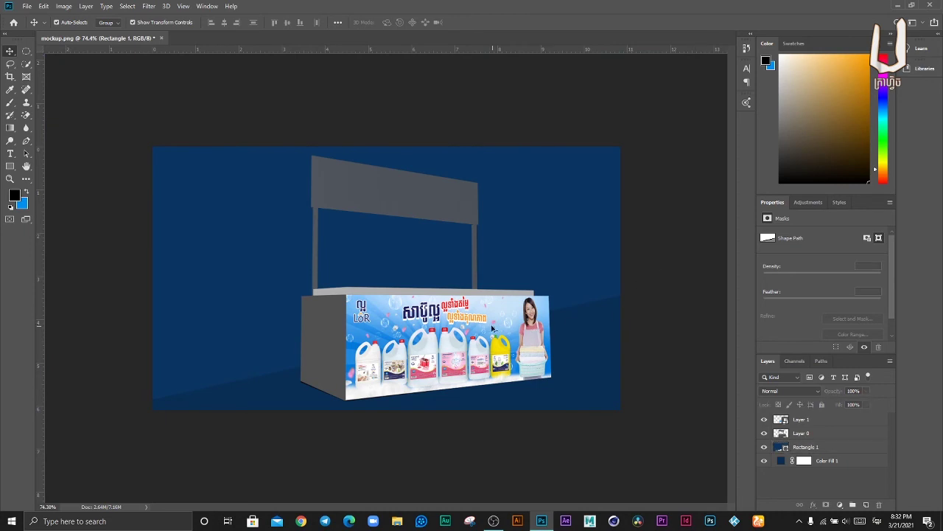
{"action": "key", "text": "ctrl+plus"}
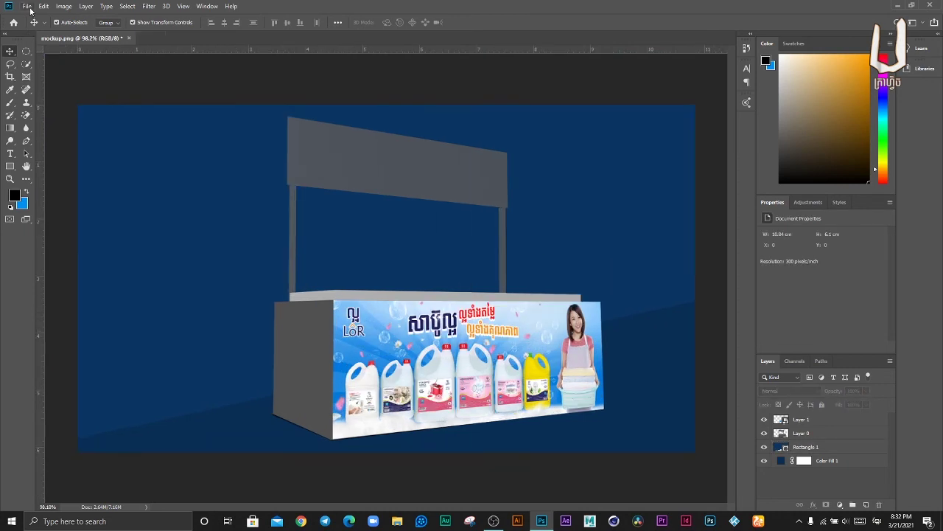
- Open the two-bottle product image from the Videos folder
{"action": "left_click", "coordinate": [26, 6]}
{"action": "left_click", "coordinate": [36, 28]}
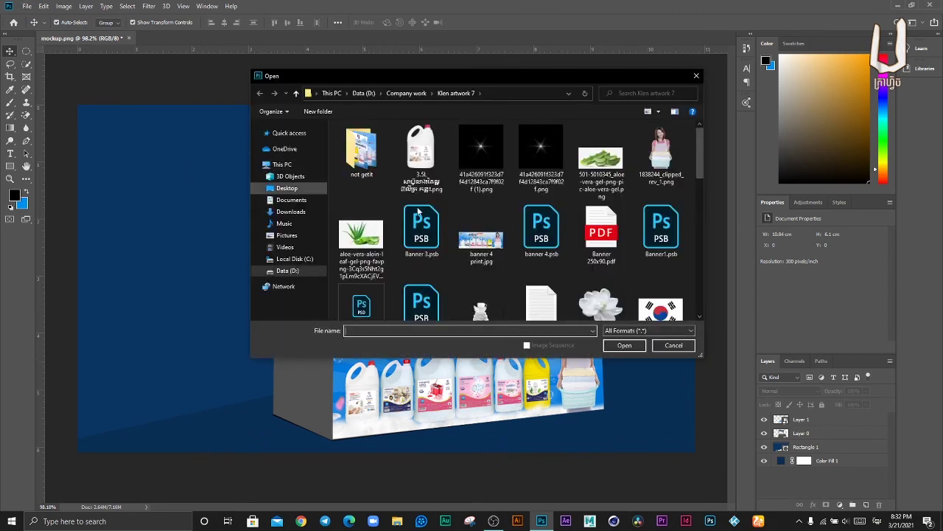
{"action": "scroll", "coordinate": [523, 248], "scroll_direction": "down", "scroll_amount": 5}
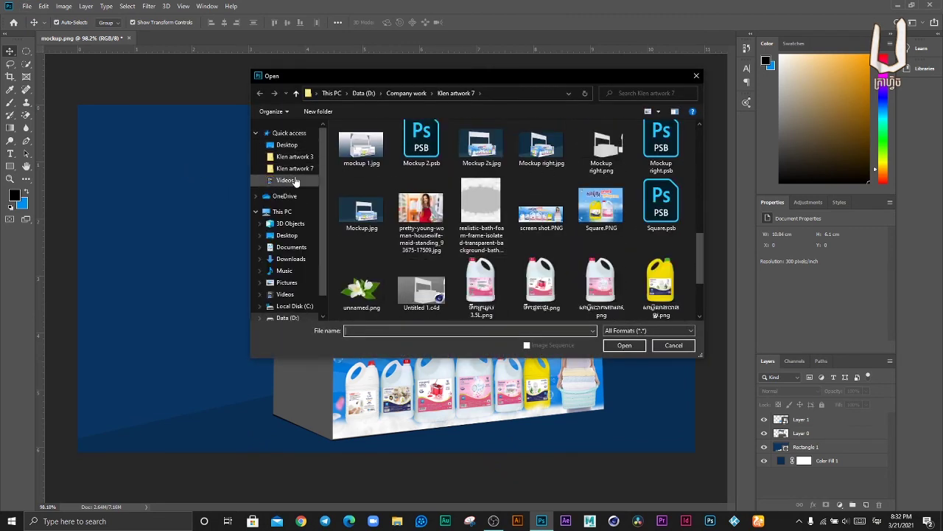
{"action": "left_click", "coordinate": [284, 180]}
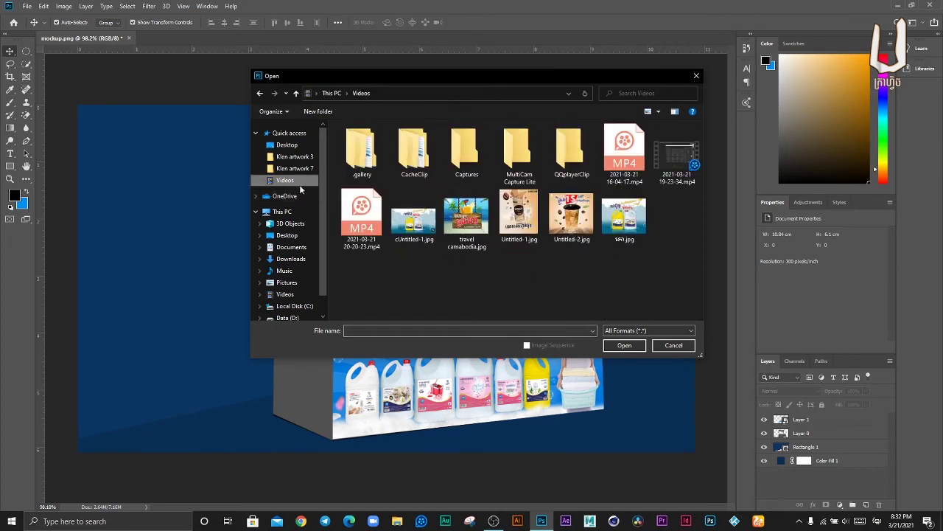
{"action": "double_click", "coordinate": [625, 221]}
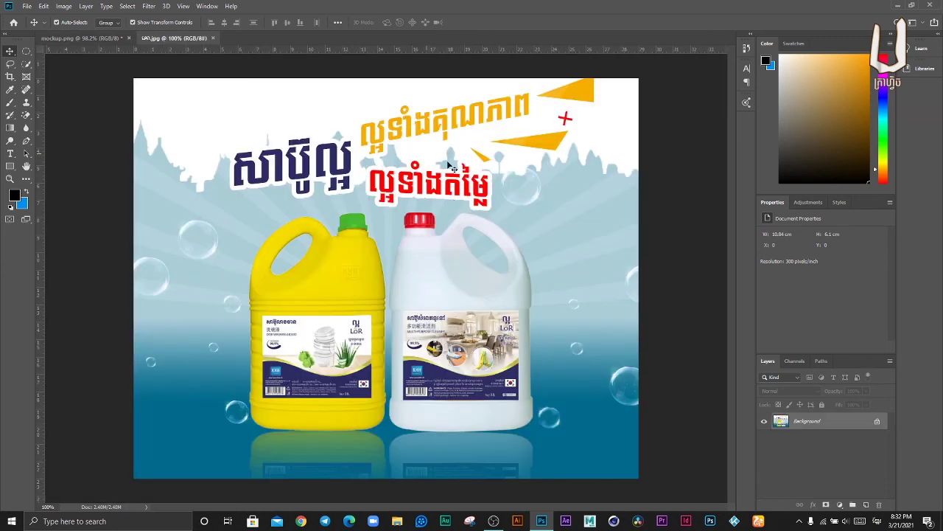
- Unlock the bottle image's Background layer and convert Layer 0 into a smart object
{"action": "right_click", "coordinate": [809, 425]}
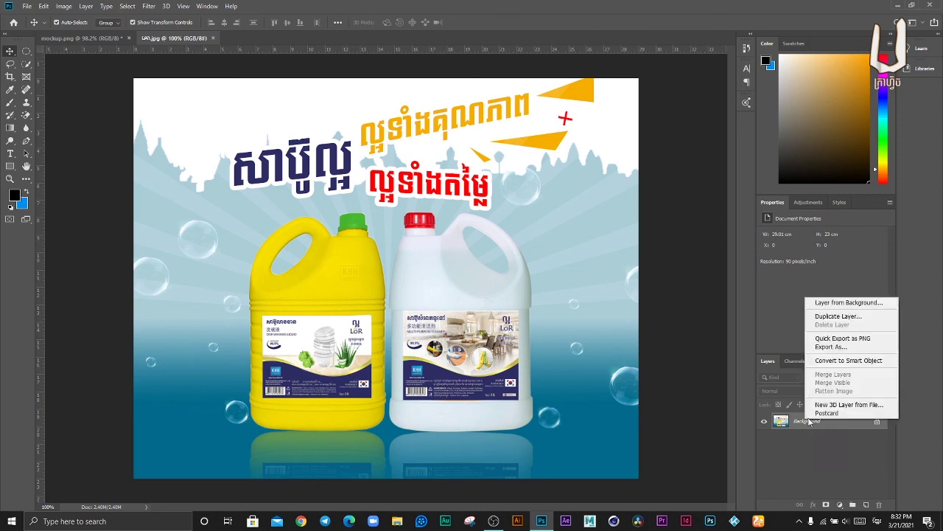
{"action": "key", "text": "Escape"}
{"action": "left_click", "coordinate": [877, 421]}
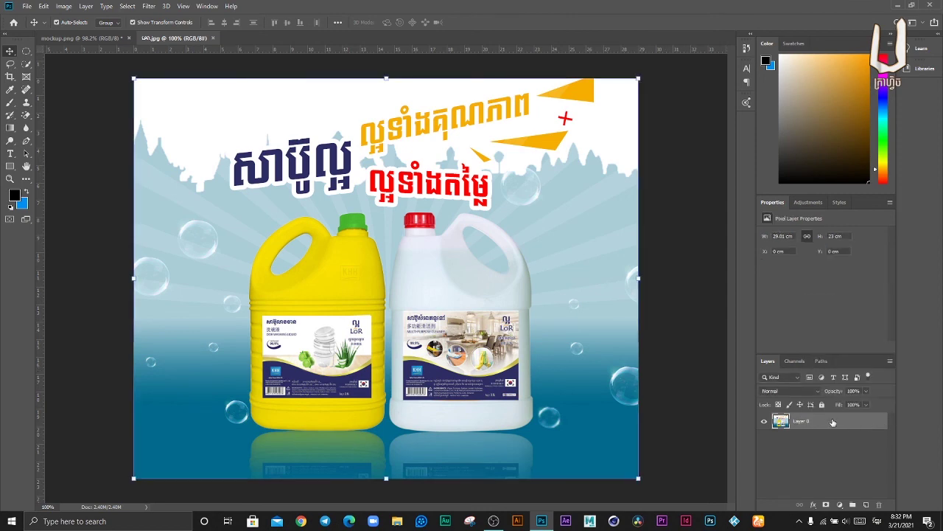
{"action": "right_click", "coordinate": [833, 423]}
{"action": "left_click", "coordinate": [818, 138]}
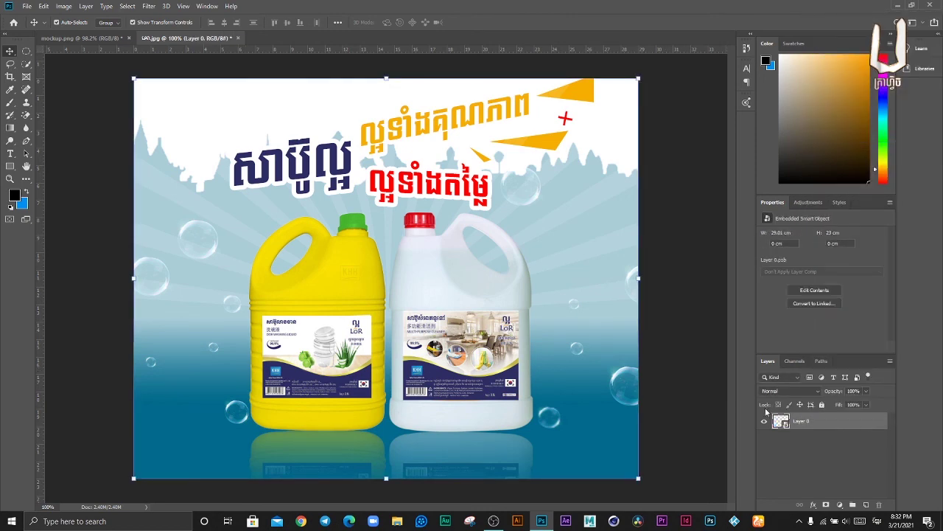
- Drag the smart object into the stall mockup and start scaling it down
{"action": "mouse_move", "coordinate": [394, 295]}
{"action": "left_mouse_down"}
{"action": "mouse_move", "coordinate": [113, 46]}
{"action": "mouse_move", "coordinate": [343, 345]}
{"action": "left_mouse_up"}
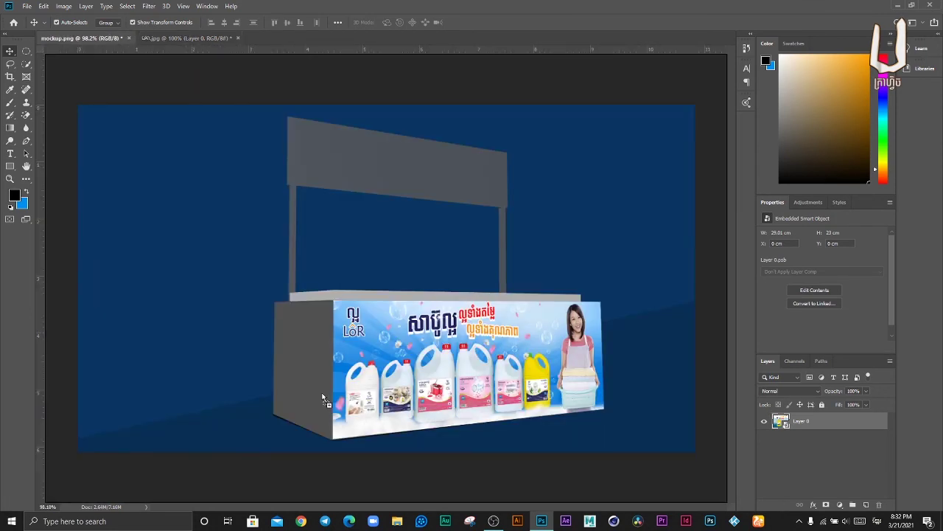
{"action": "left_click_drag", "start_coordinate": [322, 398], "coordinate": [321, 392]}
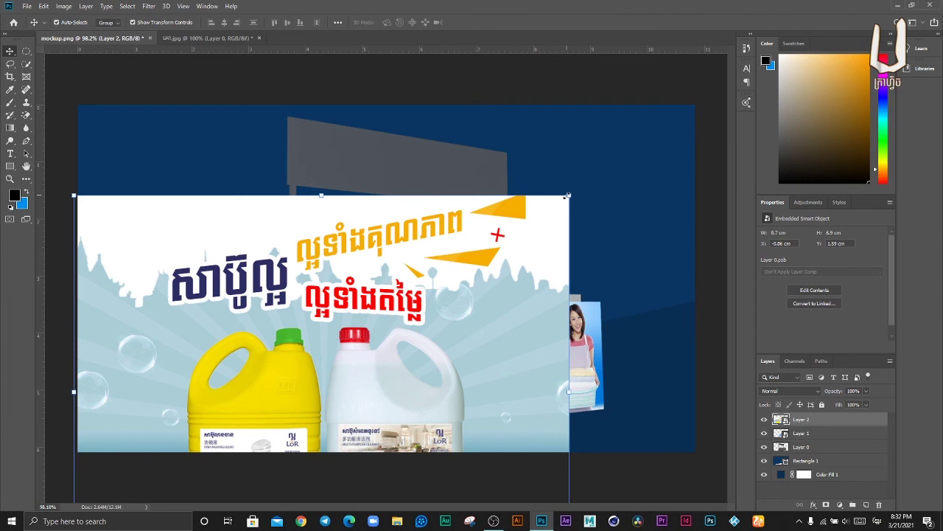
{"action": "mouse_move", "coordinate": [569, 195]}
{"action": "left_mouse_down"}
{"action": "mouse_move", "coordinate": [266, 359]}
{"action": "mouse_move", "coordinate": [259, 312]}
{"action": "left_mouse_up"}
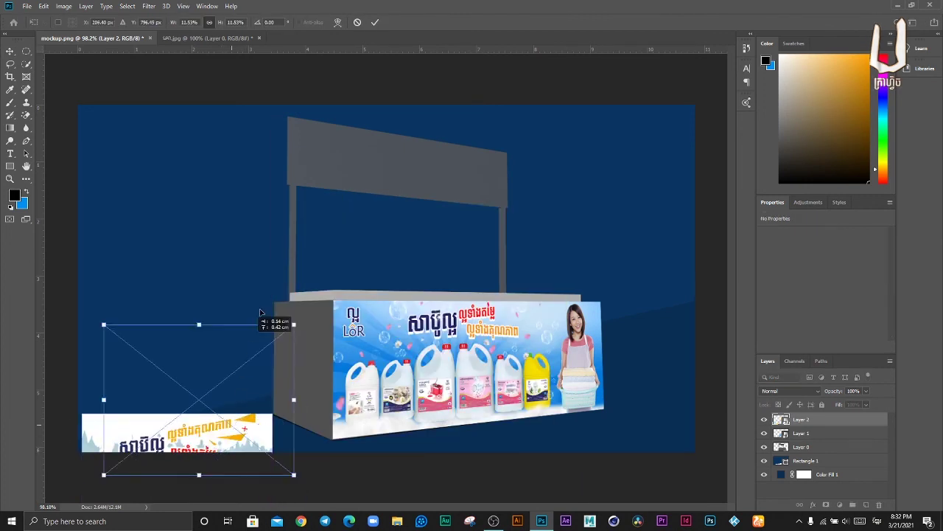
- Shrink the bottle image into a small panel against the stall's left side
{"action": "left_click_drag", "start_coordinate": [259, 313], "coordinate": [229, 342]}
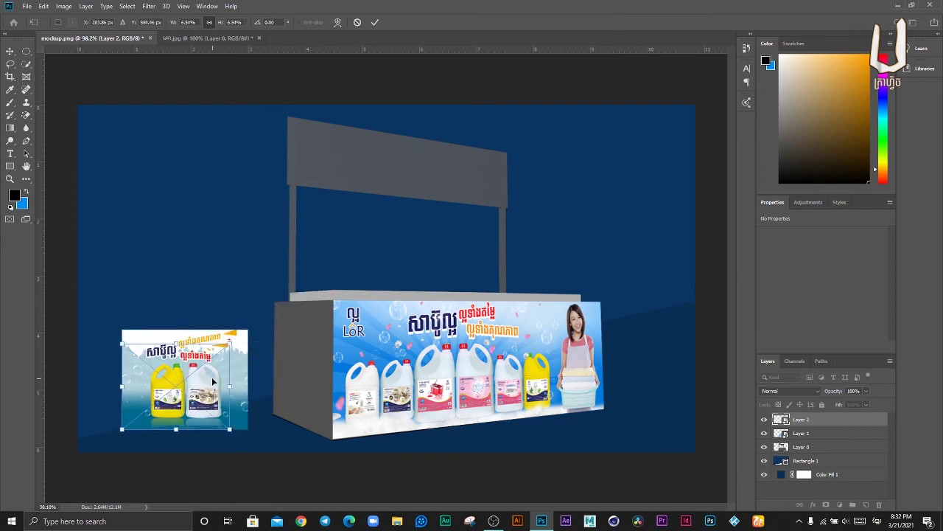
{"action": "left_click_drag", "start_coordinate": [212, 377], "coordinate": [314, 371]}
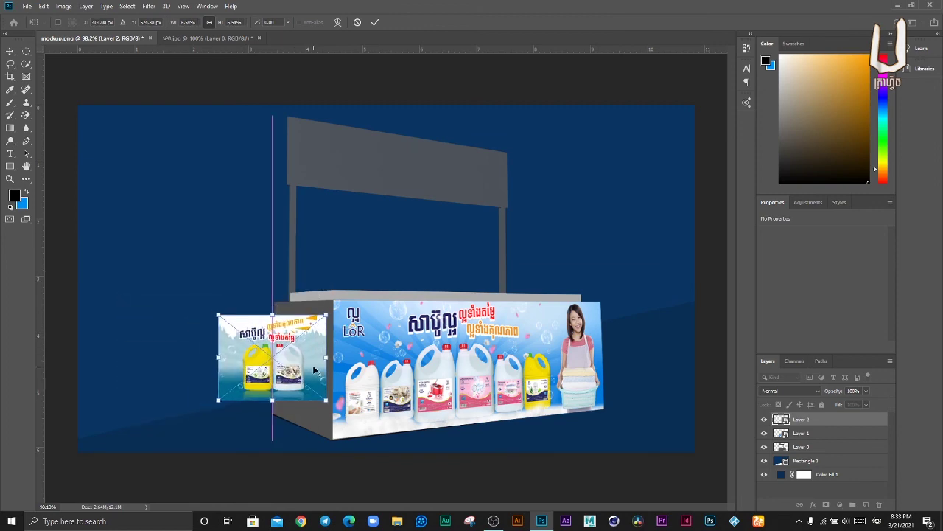
{"action": "scroll", "coordinate": [314, 371], "scroll_direction": "up", "scroll_amount": 5}
{"action": "left_click_drag", "start_coordinate": [282, 344], "coordinate": [296, 343]}
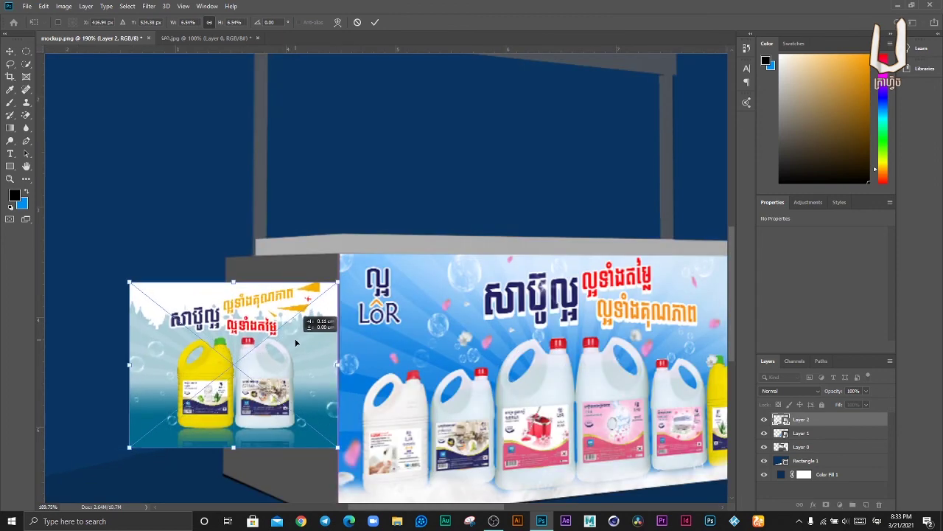
{"action": "left_click", "coordinate": [374, 22]}
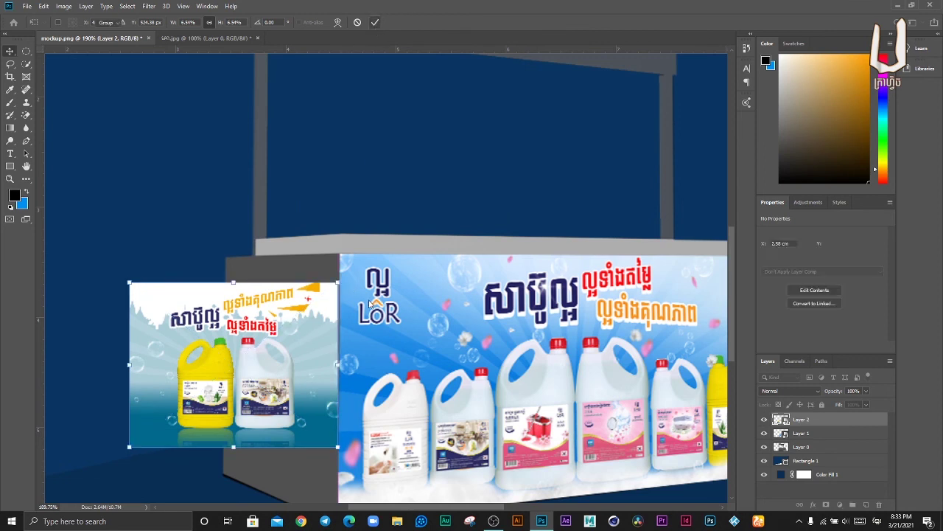
- Pin the panel's four corners to the stall side face's corners and commit the distortion
{"action": "key", "text": "ctrl+t"}
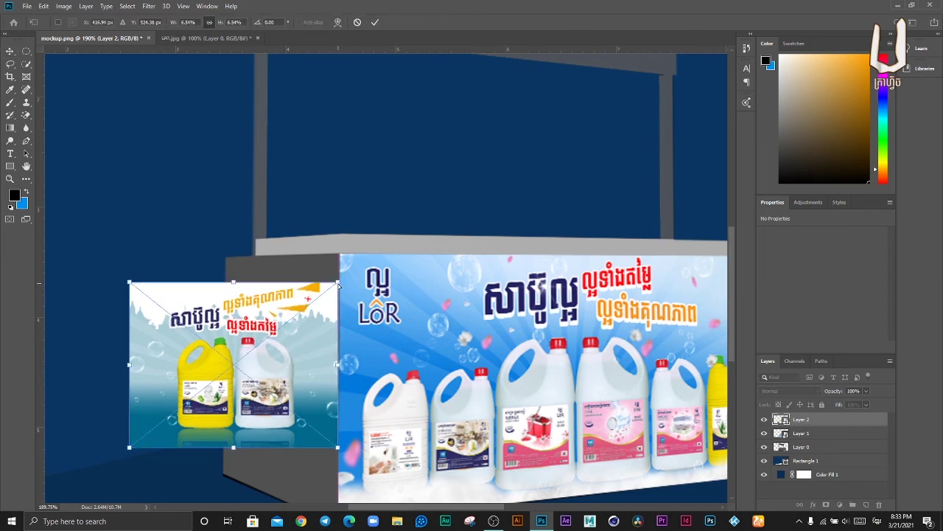
{"action": "left_click_drag", "start_coordinate": [341, 284], "coordinate": [342, 255]}
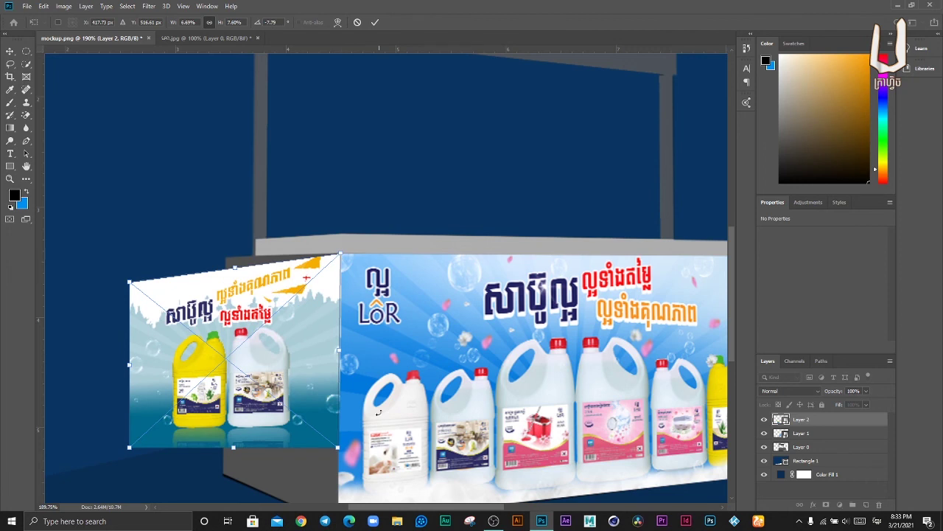
{"action": "scroll", "coordinate": [407, 440], "scroll_direction": "down", "scroll_amount": 3}
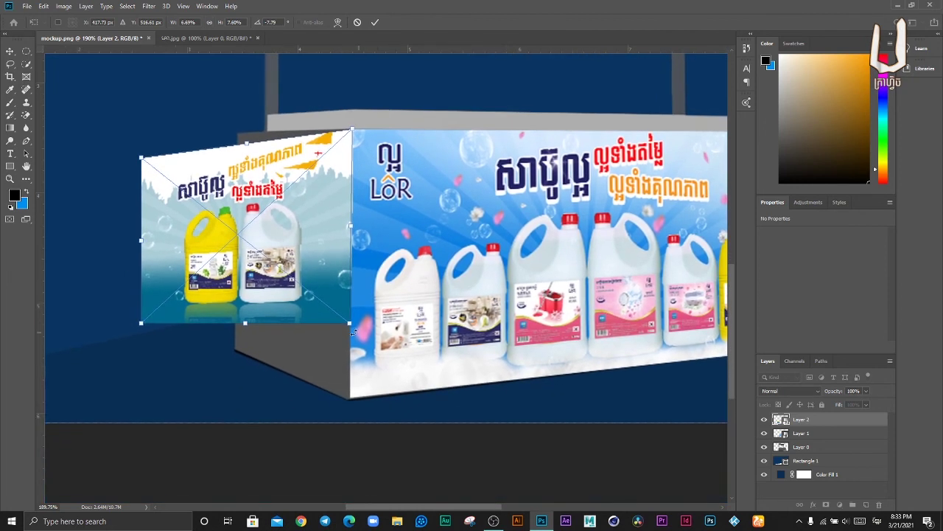
{"action": "left_click_drag", "start_coordinate": [349, 325], "coordinate": [350, 399]}
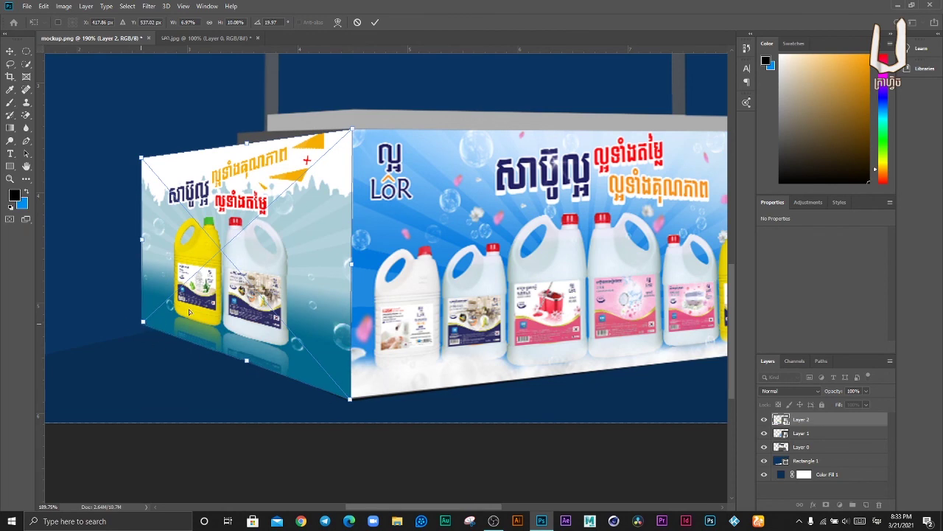
{"action": "left_click_drag", "start_coordinate": [142, 322], "coordinate": [238, 351]}
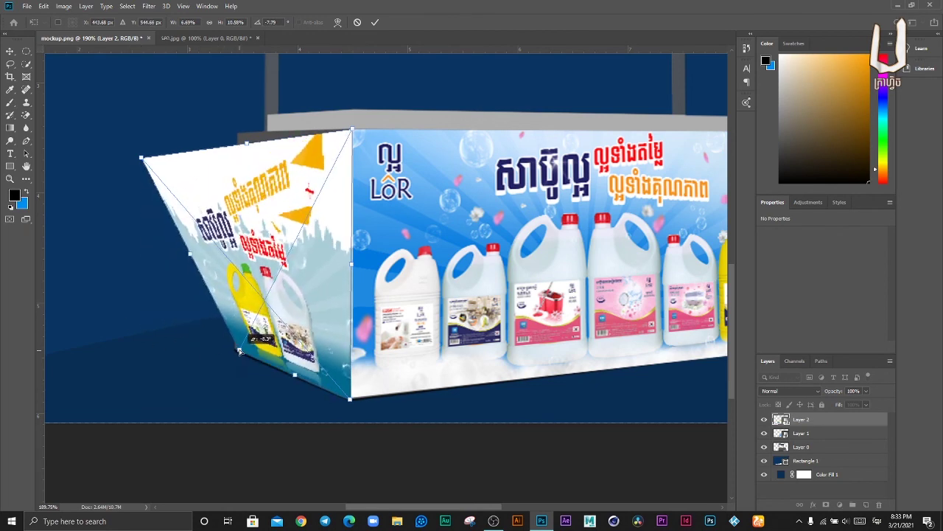
{"action": "left_click_drag", "start_coordinate": [238, 350], "coordinate": [237, 350]}
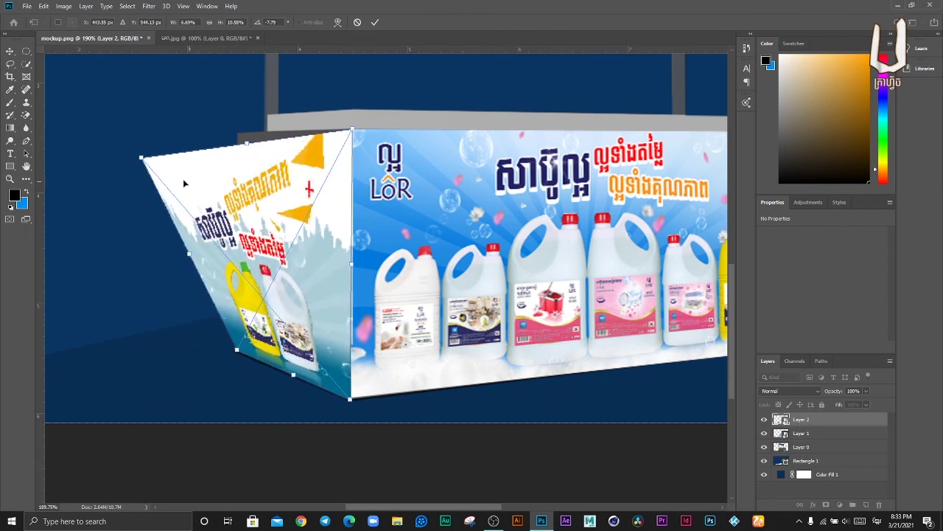
{"action": "left_click_drag", "start_coordinate": [142, 158], "coordinate": [239, 134]}
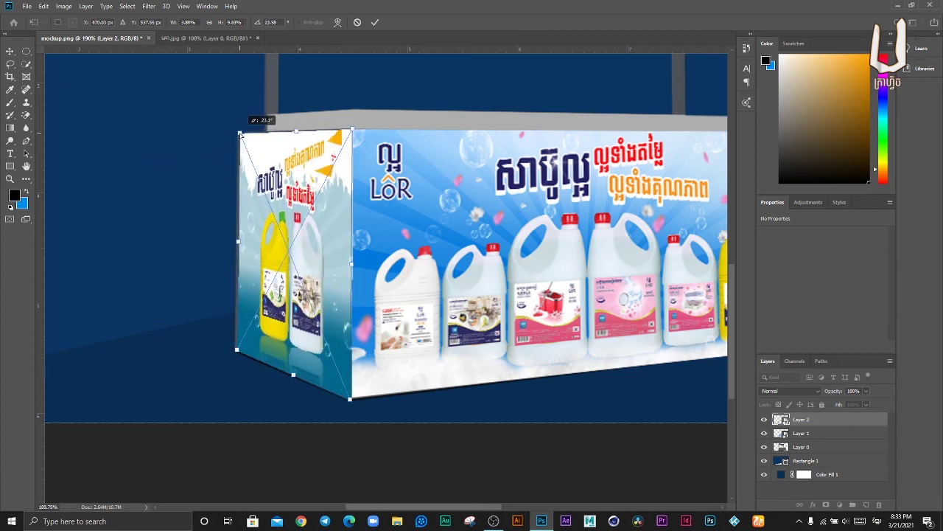
{"action": "left_click_drag", "start_coordinate": [240, 133], "coordinate": [236, 130]}
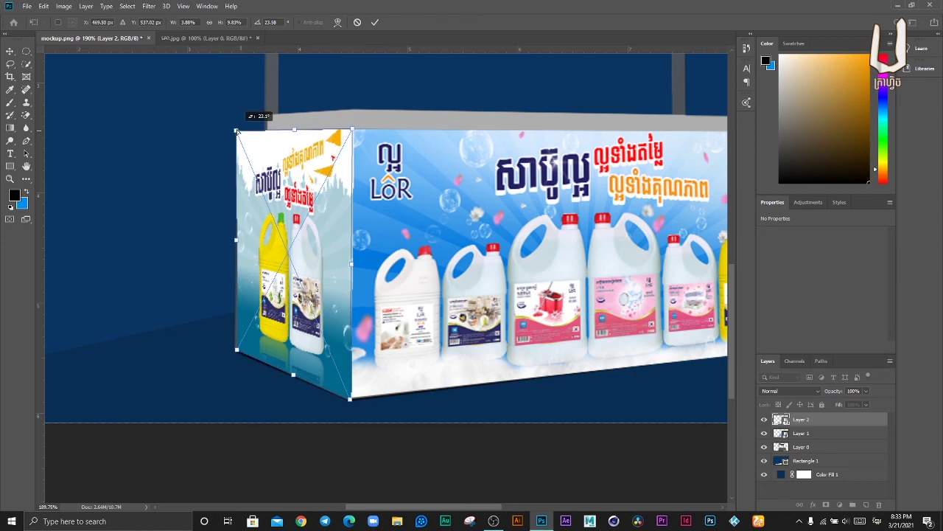
{"action": "left_click_drag", "start_coordinate": [234, 355], "coordinate": [232, 348]}
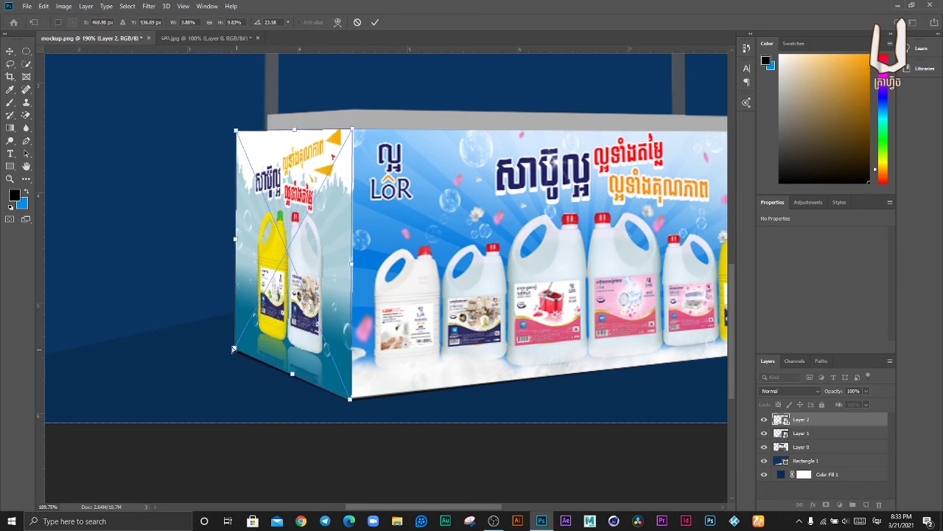
{"action": "left_click", "coordinate": [375, 23]}
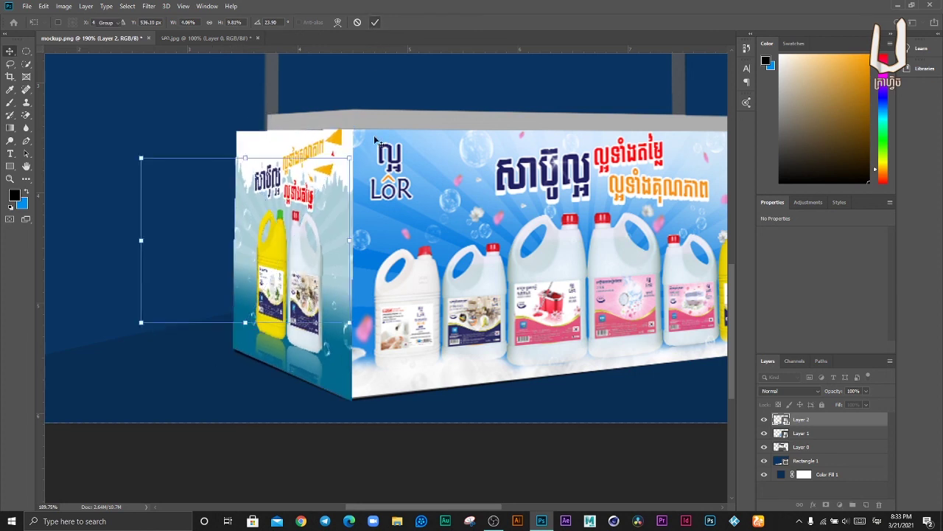
{"action": "left_click", "coordinate": [195, 250]}
{"action": "scroll", "coordinate": [660, 326], "scroll_direction": "down", "scroll_amount": 3}
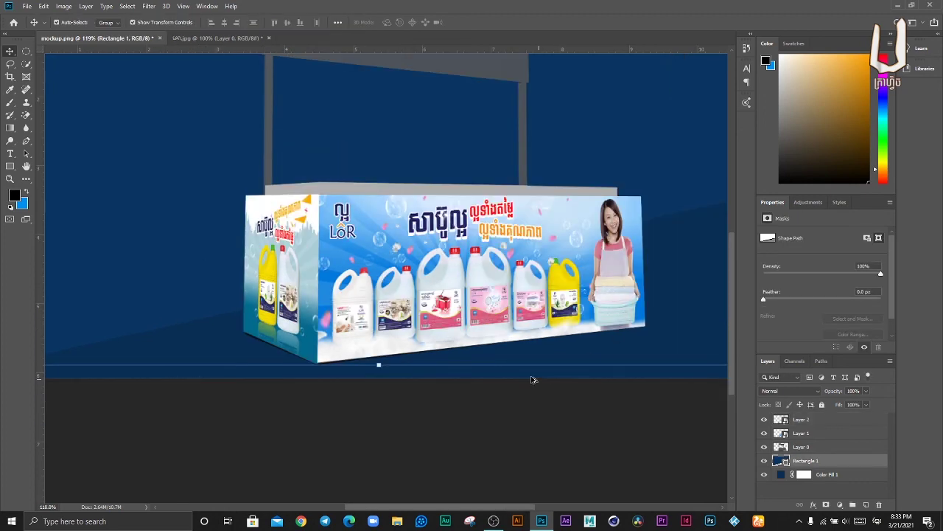
{"action": "scroll", "coordinate": [532, 380], "scroll_direction": "down", "scroll_amount": 2}
{"action": "left_click", "coordinate": [699, 322]}
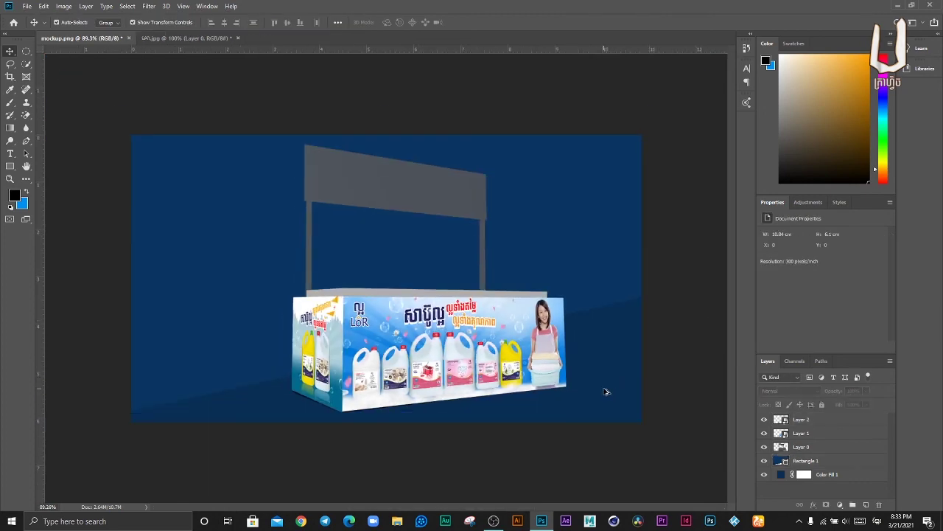
{"action": "scroll", "coordinate": [605, 392], "scroll_direction": "up", "scroll_amount": 2}
{"action": "scroll", "coordinate": [605, 391], "scroll_direction": "down", "scroll_amount": 1}
{"action": "scroll", "coordinate": [605, 392], "scroll_direction": "up", "scroll_amount": 1}
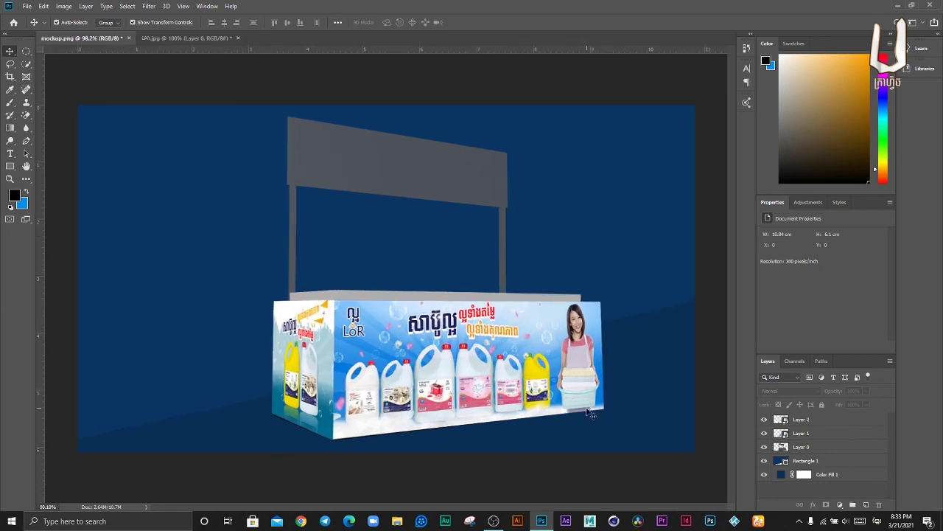
{"action": "scroll", "coordinate": [567, 398], "scroll_direction": "up", "scroll_amount": 1}
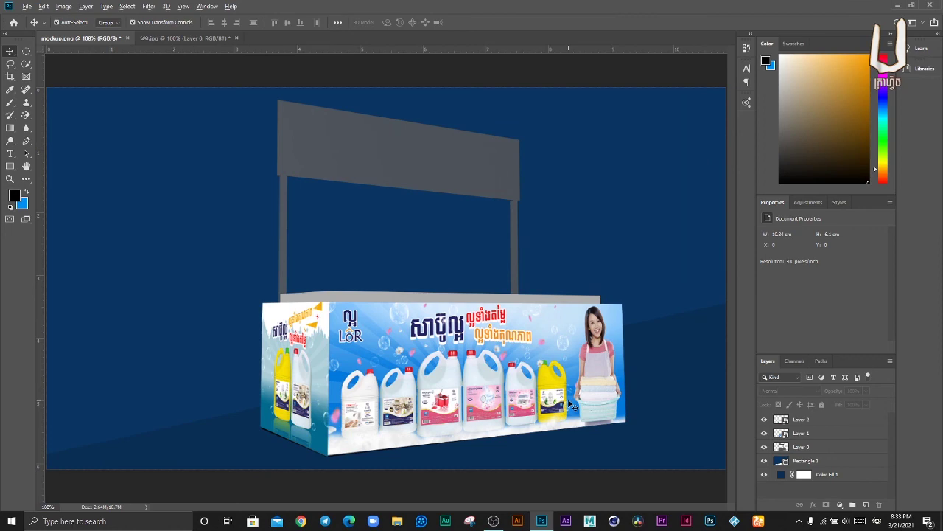